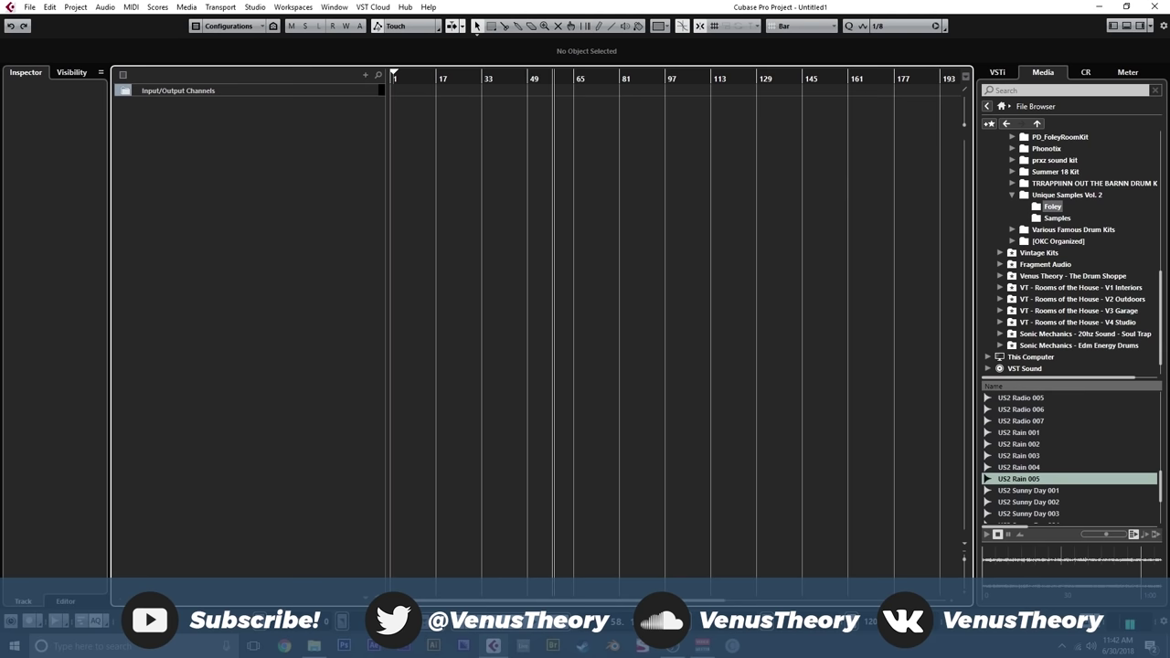
# - Audition the US2 Rain 005 and US2 Sunny Day samples from the Foley folder
pyautogui.click(1019, 479)
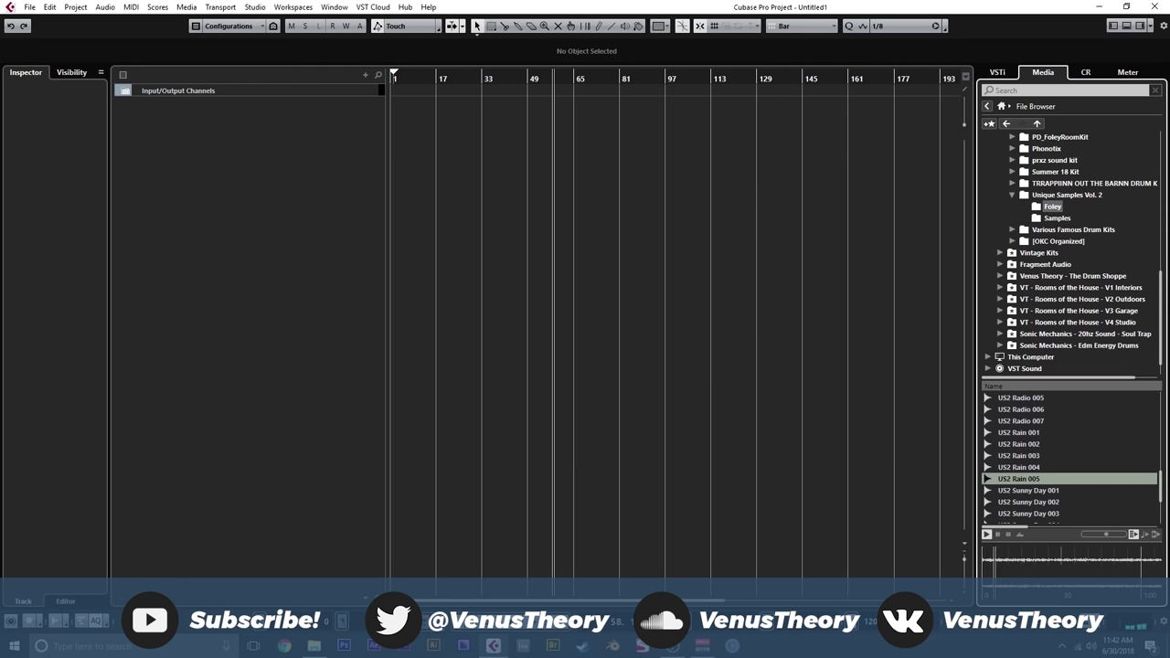
pyautogui.press('space')
pyautogui.scroll(-2, 1019, 478)
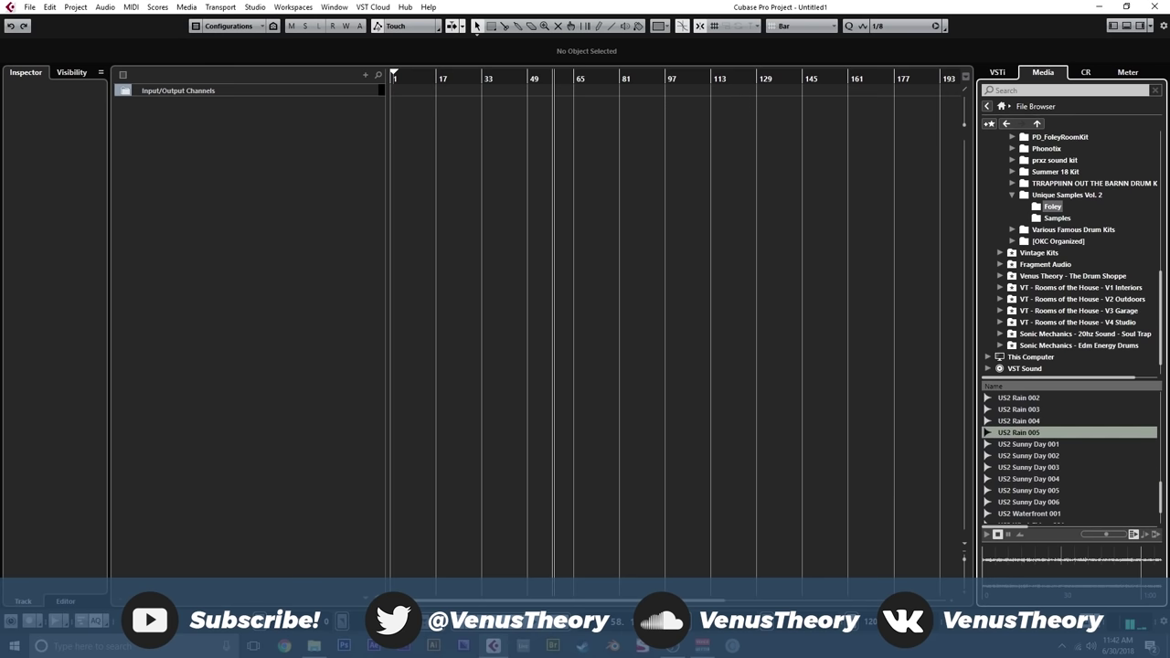
pyautogui.press('Down')
pyautogui.press('Down')
pyautogui.press('Down')
pyautogui.press('Down')
pyautogui.press('Down')
pyautogui.press('Up')
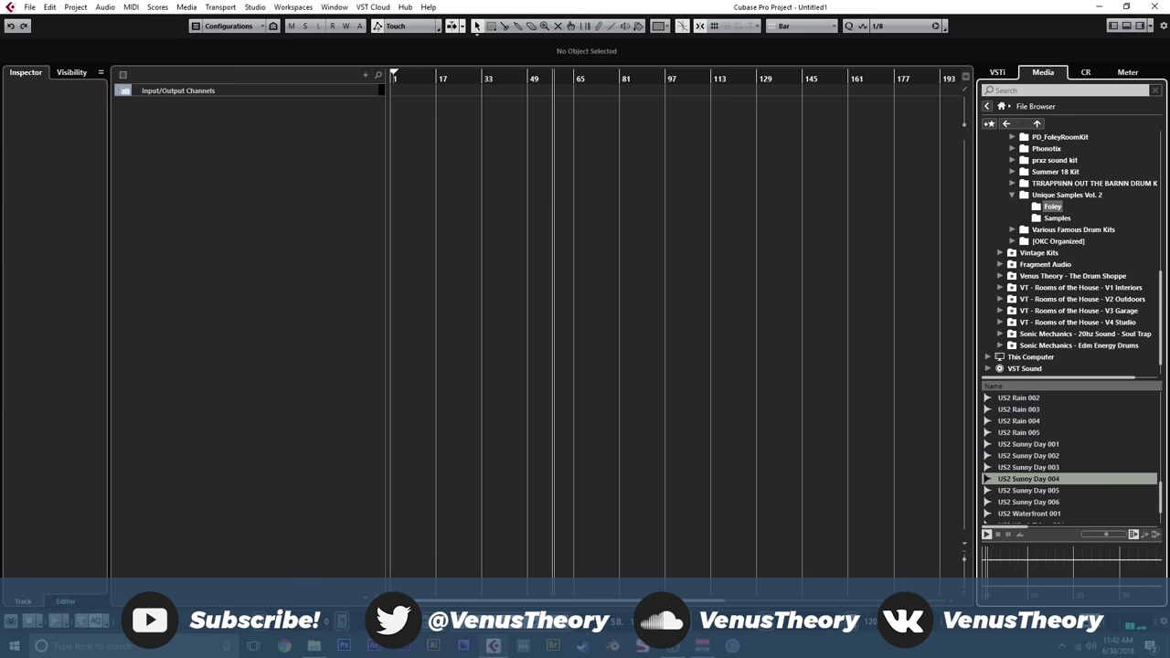
pyautogui.press('Down')
pyautogui.press('Down')
pyautogui.press('Up')
pyautogui.press('Up')
pyautogui.press('Up')
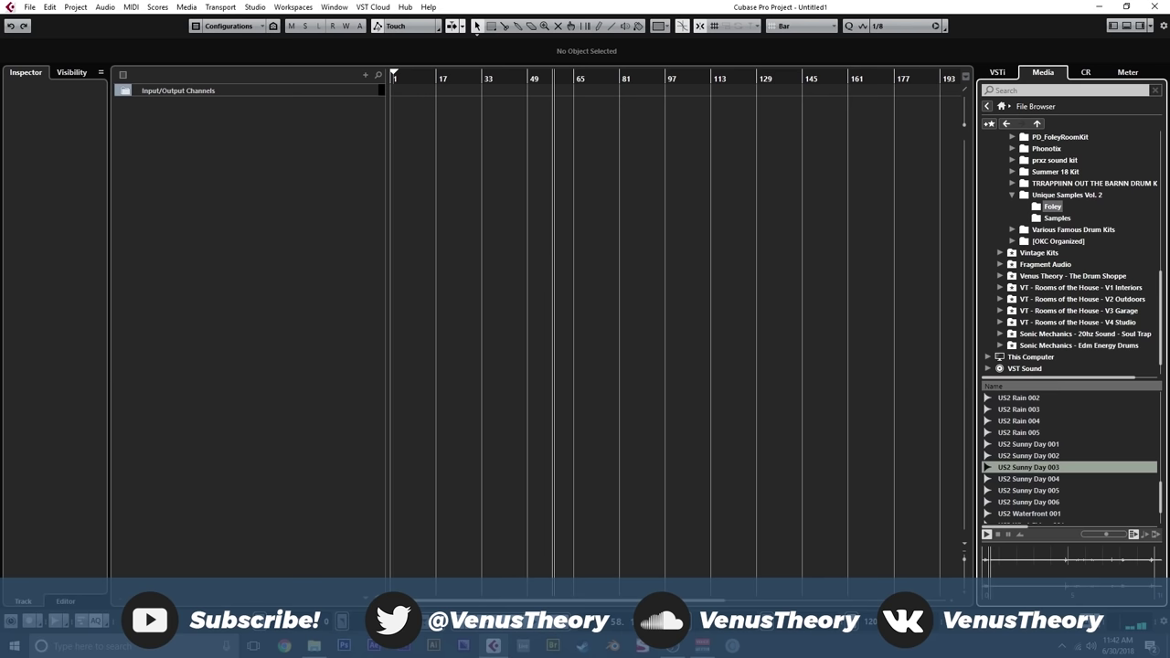
pyautogui.press('Up')
pyautogui.press('Up')
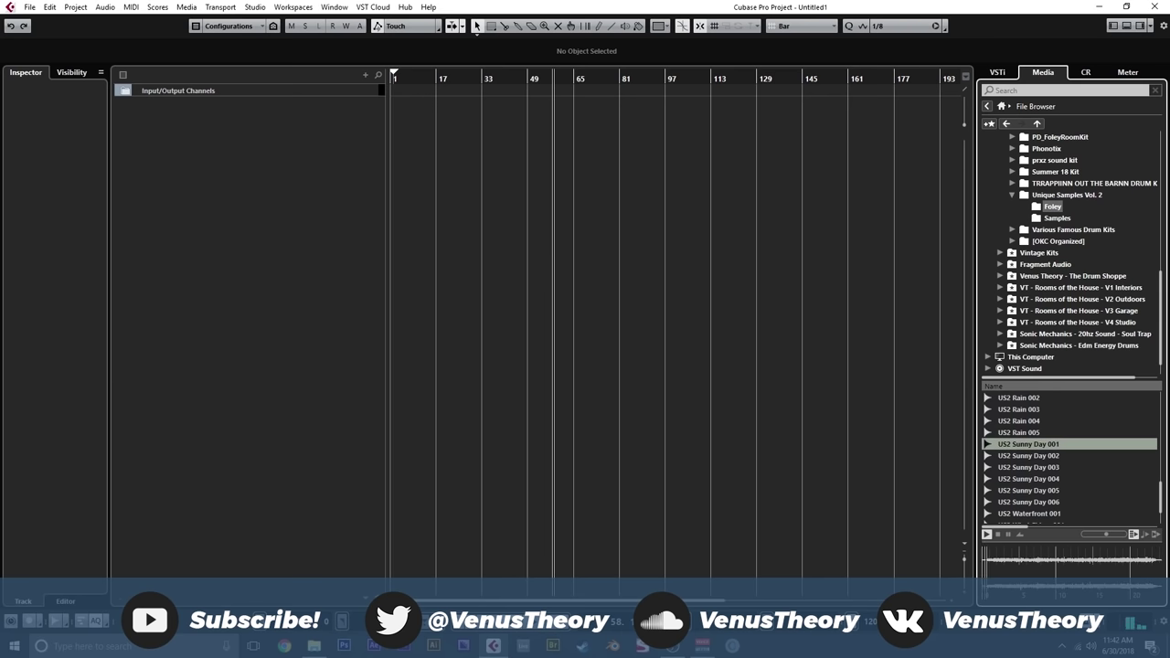
# - Import US2 Rain 005 at bar 11 on a new audio track, converting it to the project format
pyautogui.click(1029, 421)
pyautogui.moveTo(1028, 432); pyautogui.dragTo(418, 167)
pyautogui.click(622, 381)
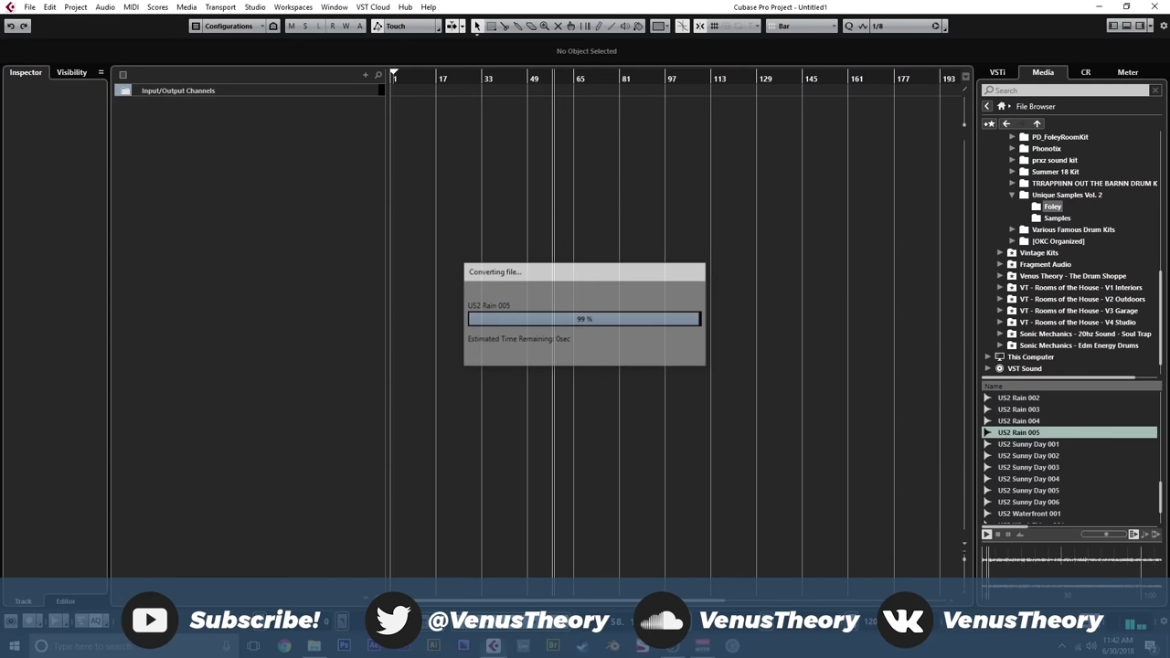
# - Audition the Sunny Day samples and import US2 Sunny Day 005 at bar 11 on its own track beneath the rain clip
pyautogui.press('Down')
pyautogui.press('Down')
pyautogui.press('Down')
pyautogui.press('Down')
pyautogui.press('Down')
pyautogui.press('Down')
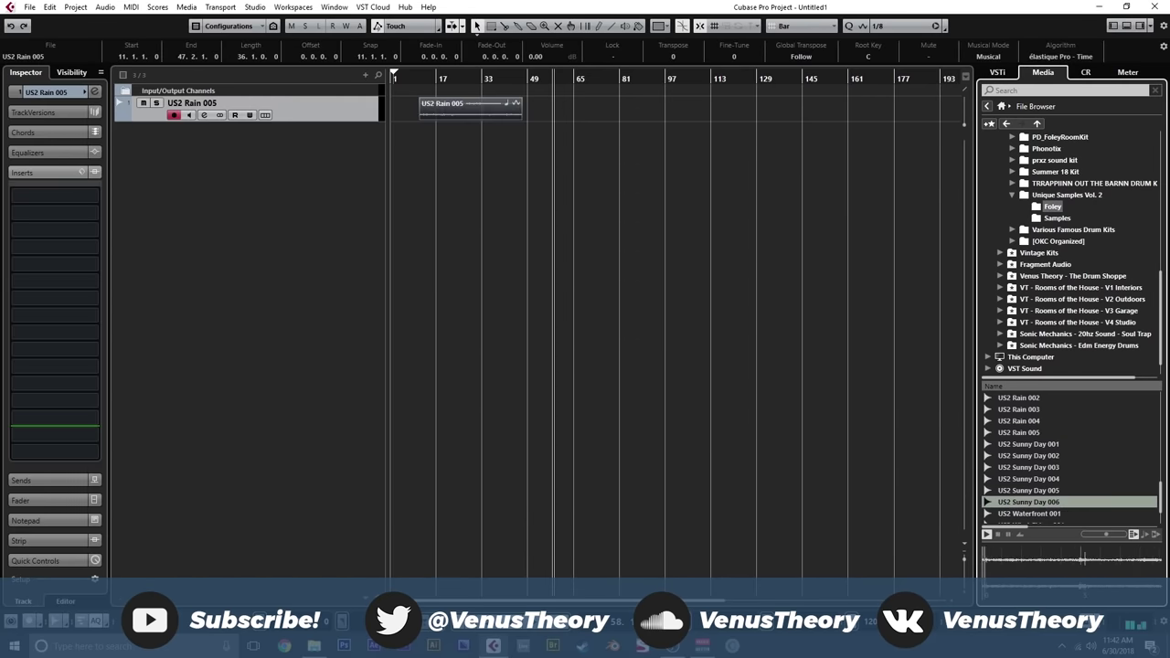
pyautogui.press('Up')
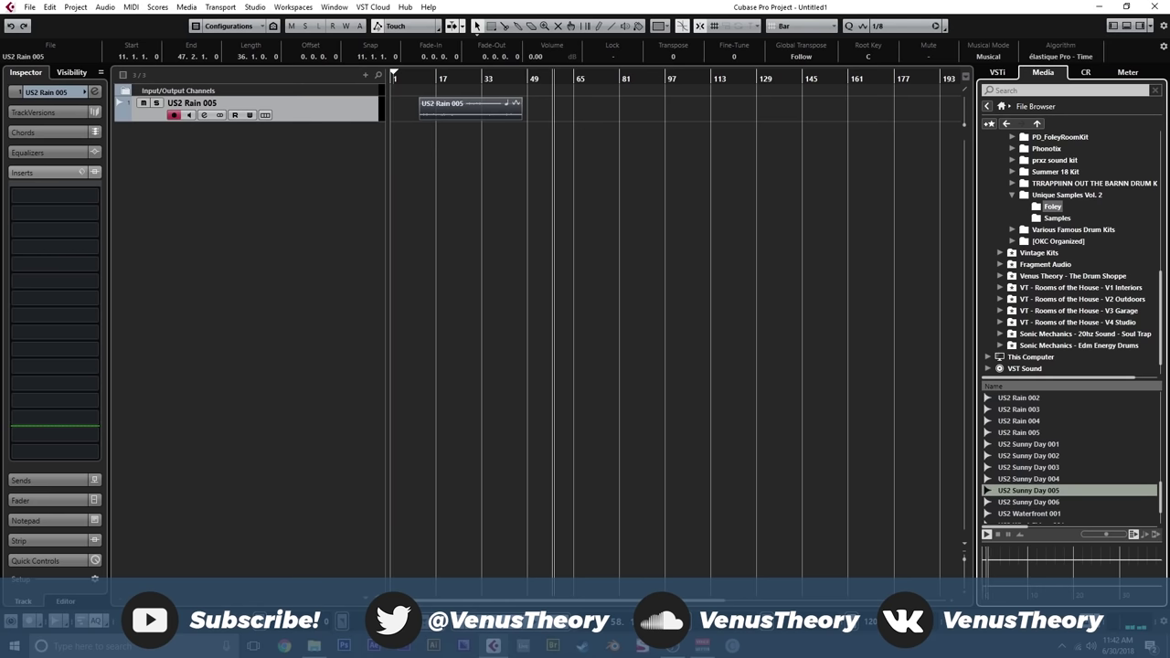
pyautogui.moveTo(1028, 490); pyautogui.dragTo(420, 143)
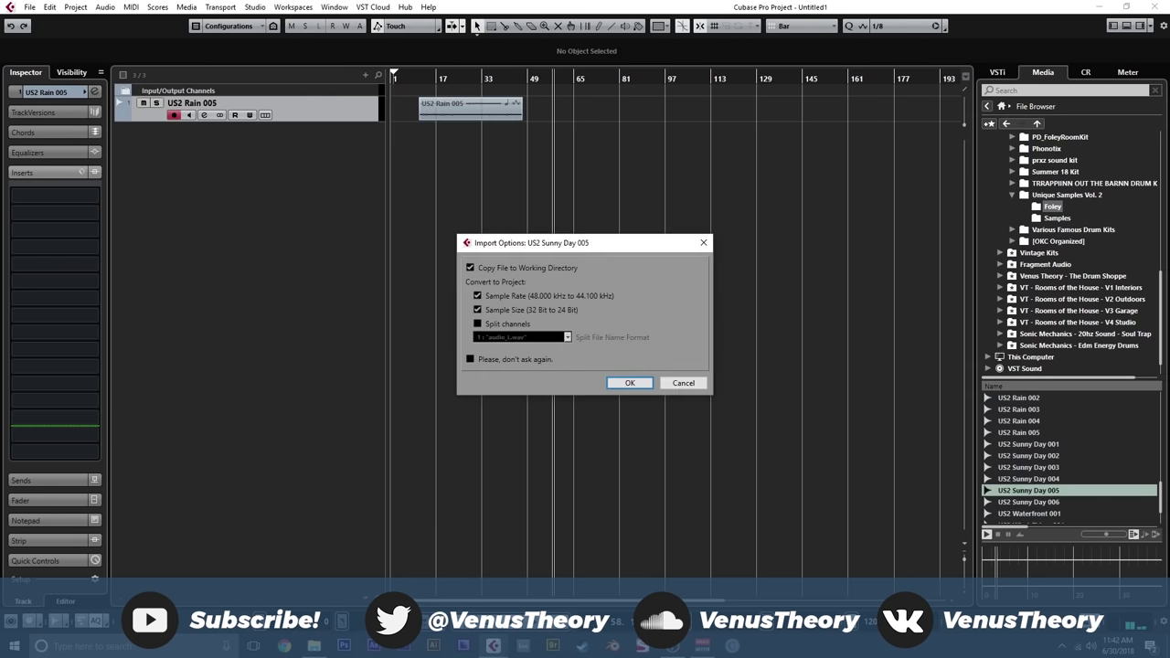
pyautogui.press('Return')
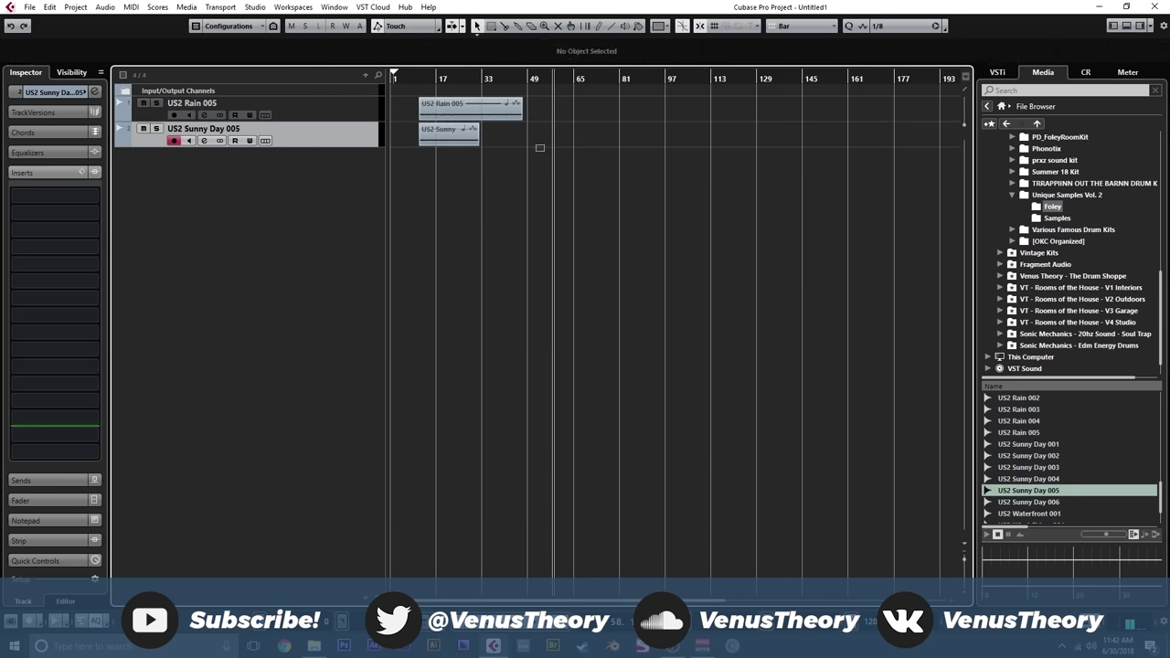
# - Turn off Musical Mode for both imported clips and show the VST instrument rack
pyautogui.click(988, 57)
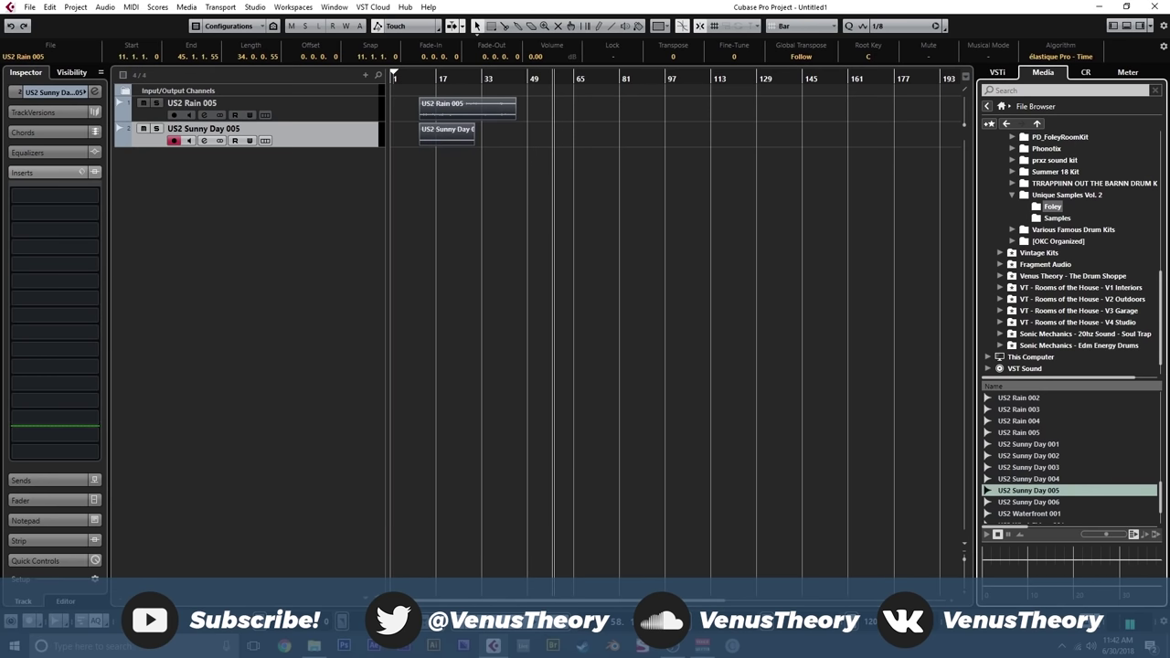
pyautogui.click(997, 73)
pyautogui.click(731, 256)
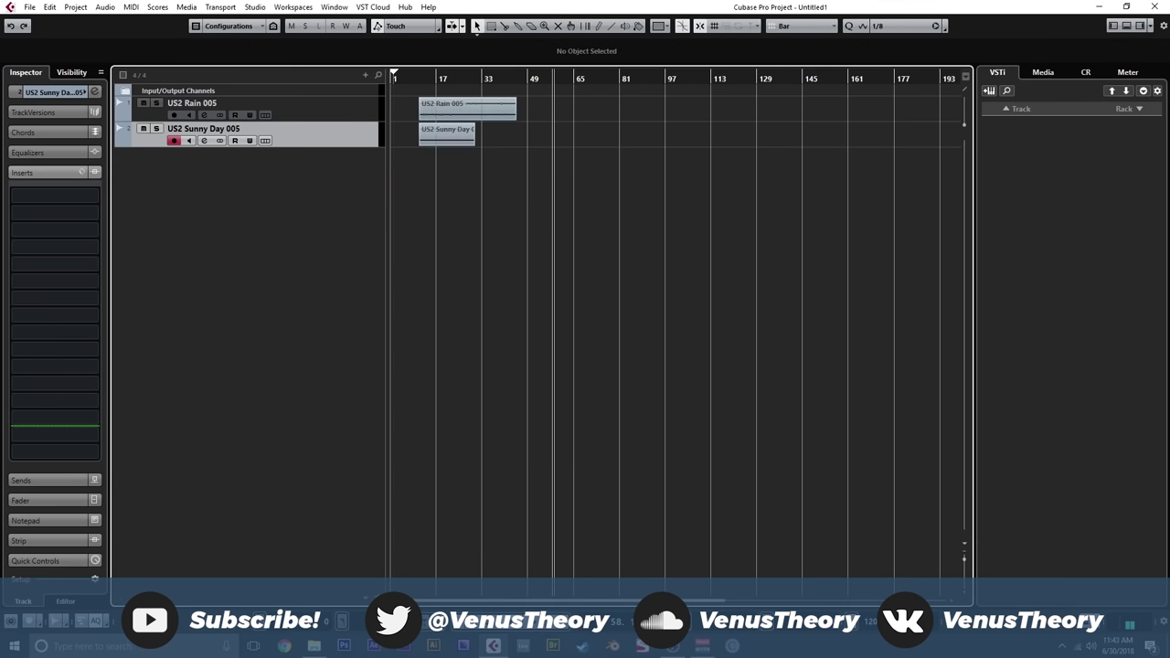
# - Move the rain and Sunny Day clips together so both start at bar 3
pyautogui.moveTo(394, 80); pyautogui.dragTo(394, 165)
pyautogui.moveTo(588, 187); pyautogui.dragTo(466, 108)
pyautogui.click(493, 201)
pyautogui.press('g')
pyautogui.press('g')
# - Duplicate the Sunny Day 005 clip, move the copy to bar 21 so it overlaps the original, and crossfade the overlap
pyautogui.click(539, 135)
pyautogui.hotkey('ctrl', 'd')
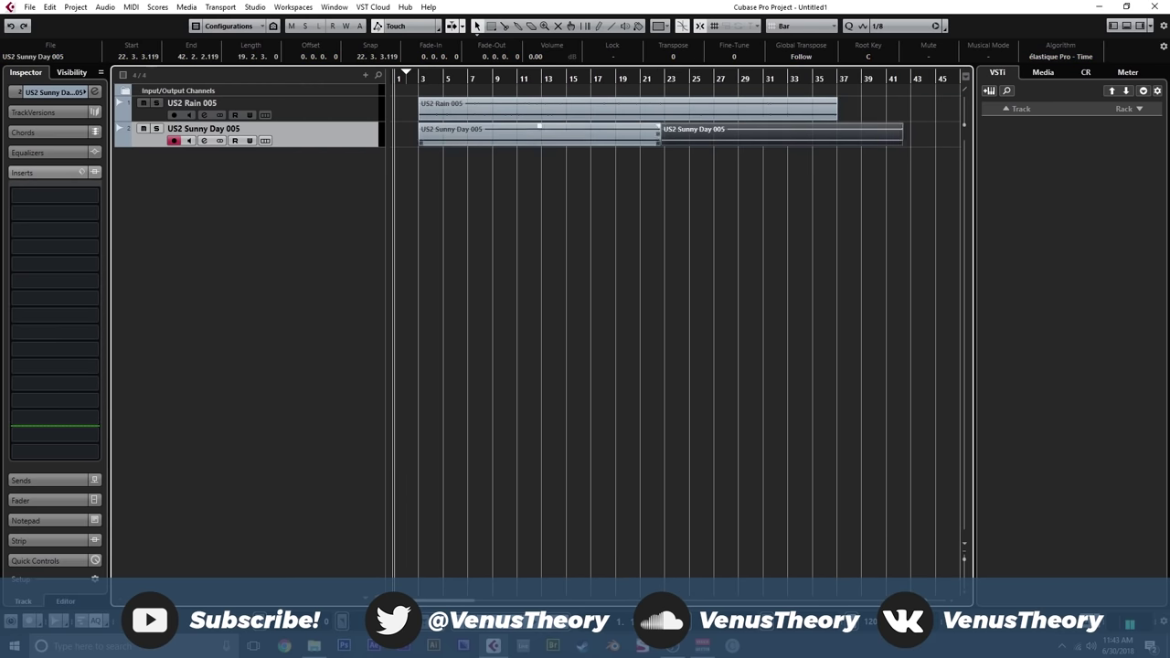
pyautogui.moveTo(739, 135); pyautogui.dragTo(594, 127)
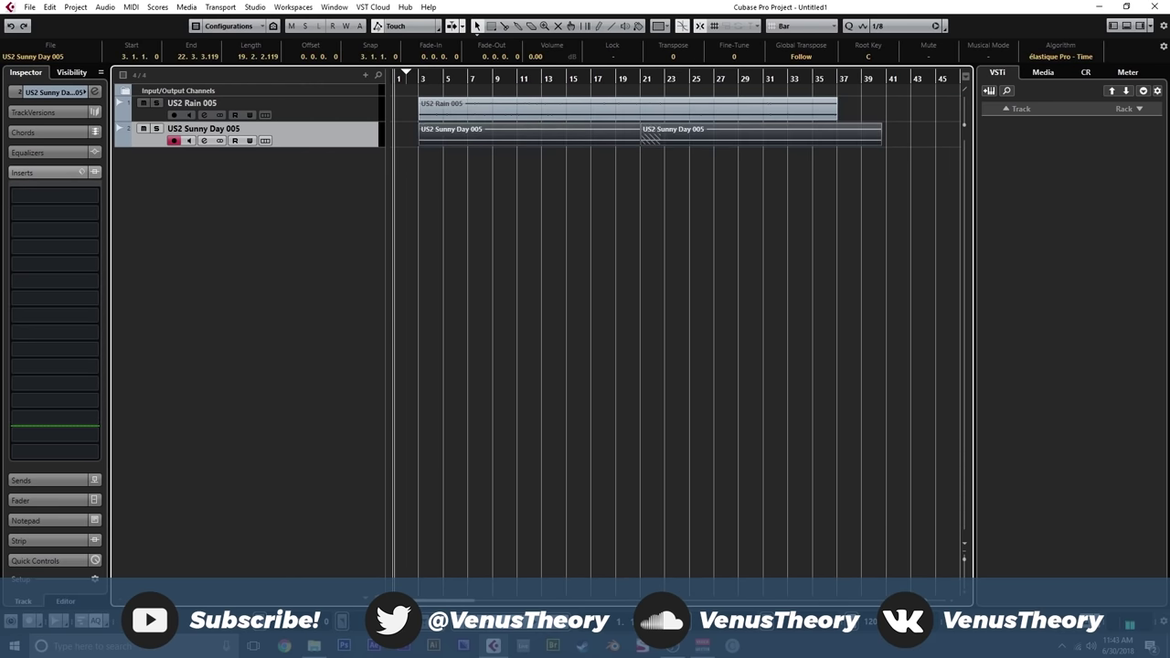
pyautogui.press('x')
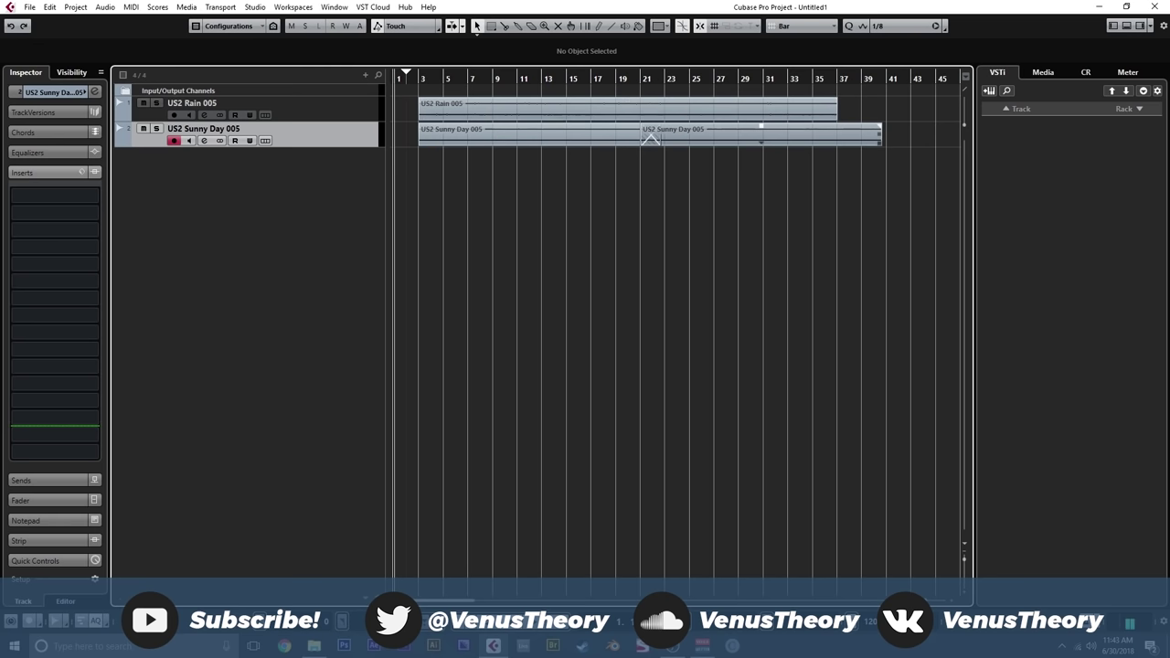
# - Set the locators from bar 3 to bar 37 and turn on cycle playback for that range
pyautogui.moveTo(420, 73); pyautogui.dragTo(835, 71)
pyautogui.press('KP_1')
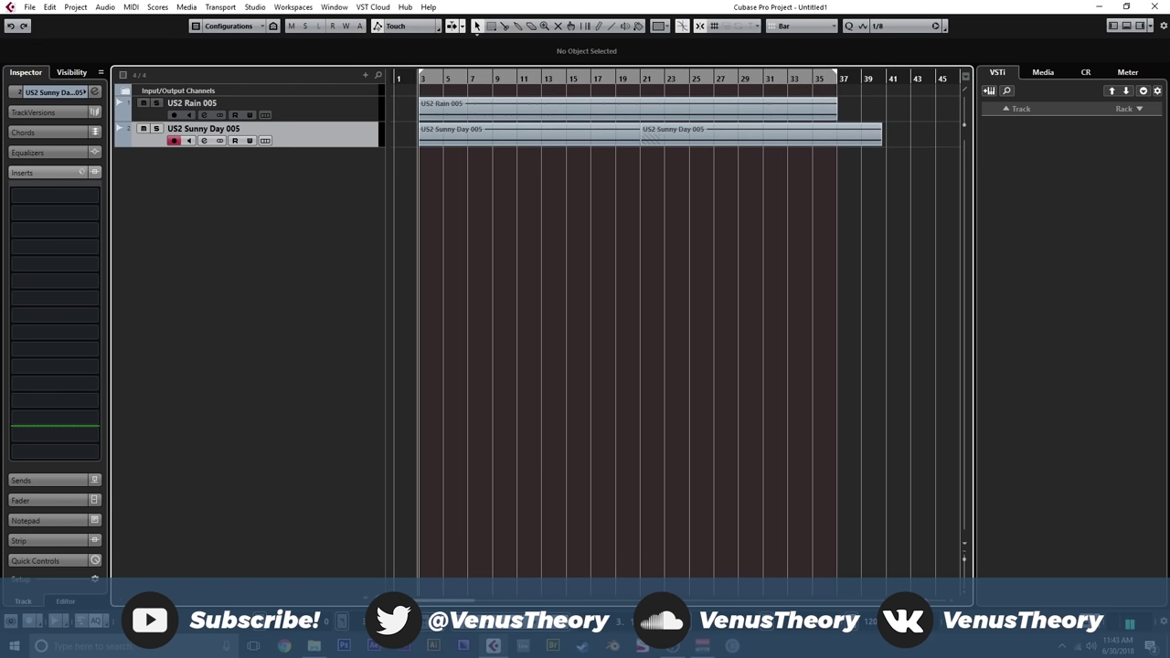
pyautogui.press('KP_Divide')
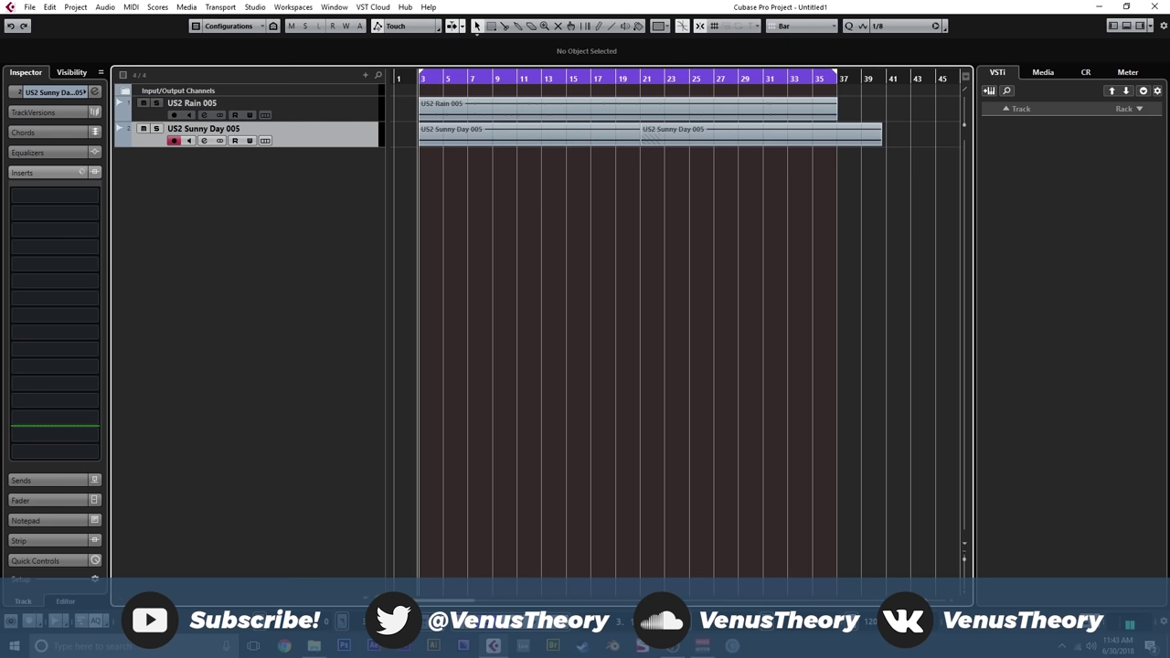
# - Add an instrument track with the u-he Diva synth, routed to Stereo Out, and close its plug-in window
pyautogui.rightClick(319, 219)
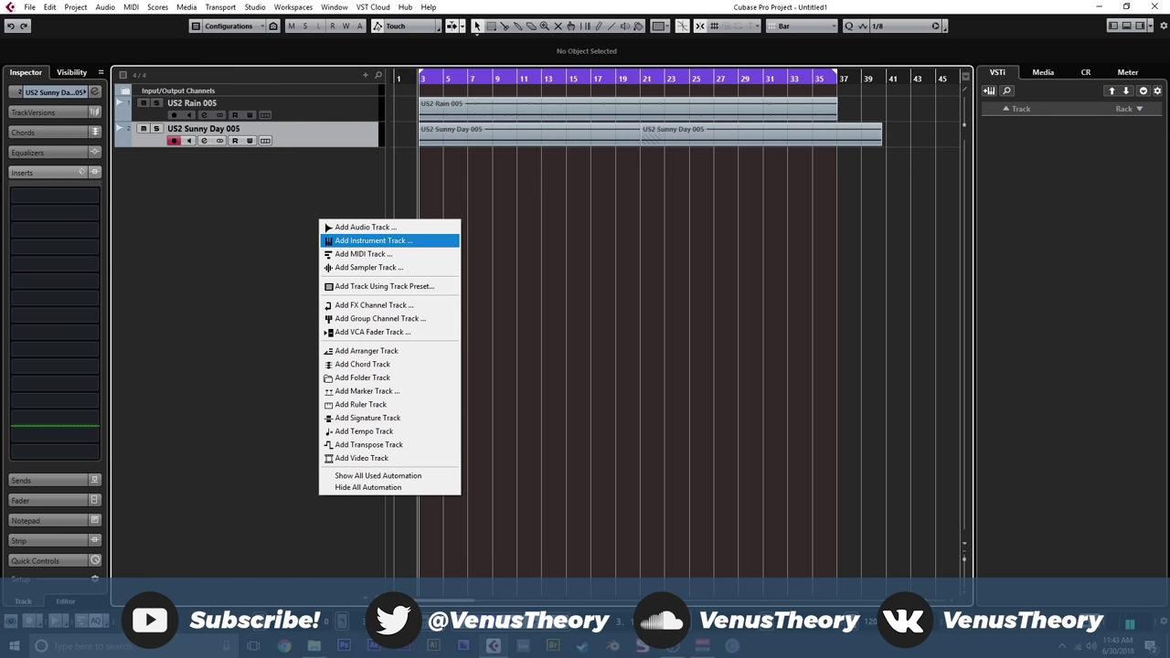
pyautogui.click(373, 241)
pyautogui.click(492, 259)
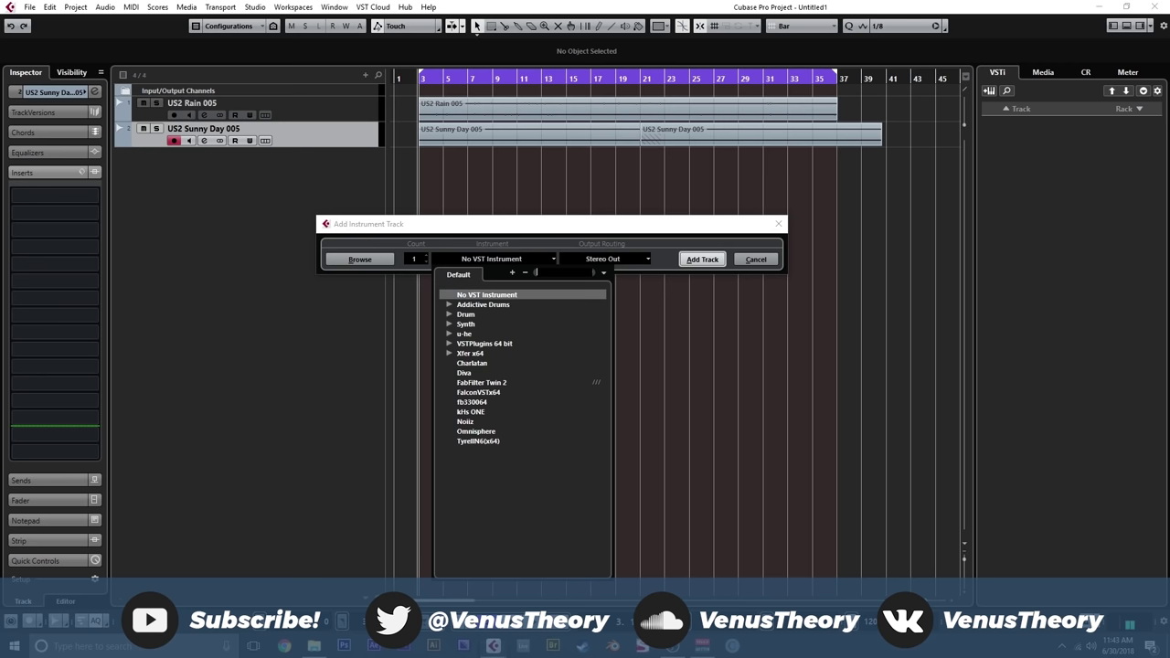
pyautogui.click(449, 334)
pyautogui.click(476, 344)
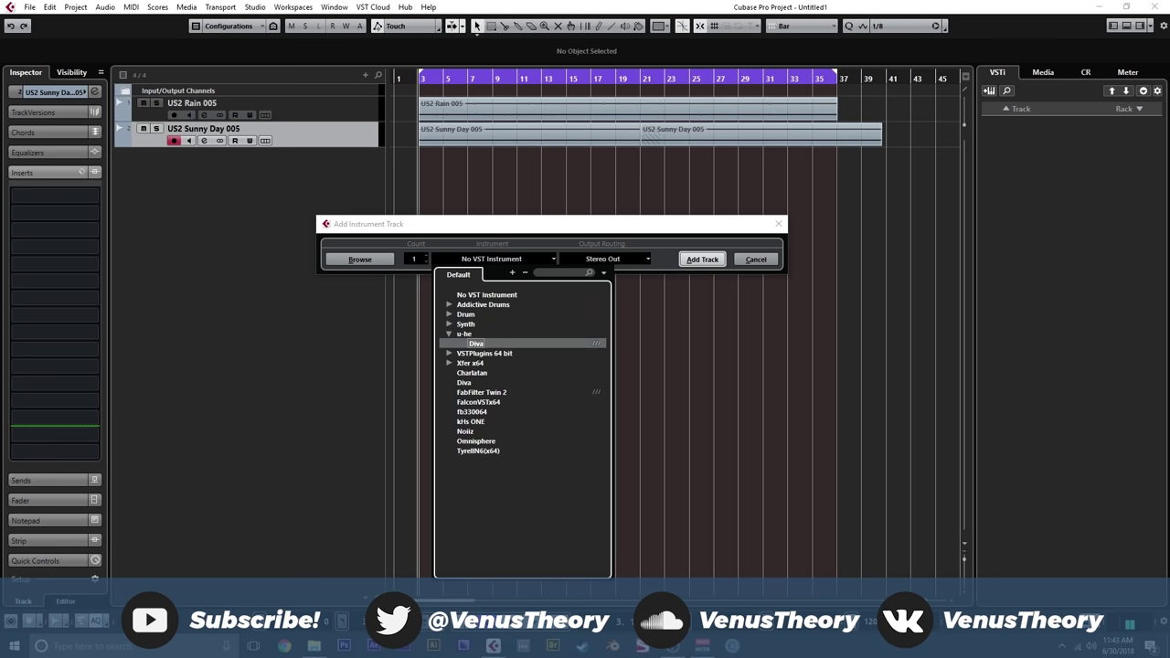
pyautogui.press('Return')
pyautogui.press('Return')
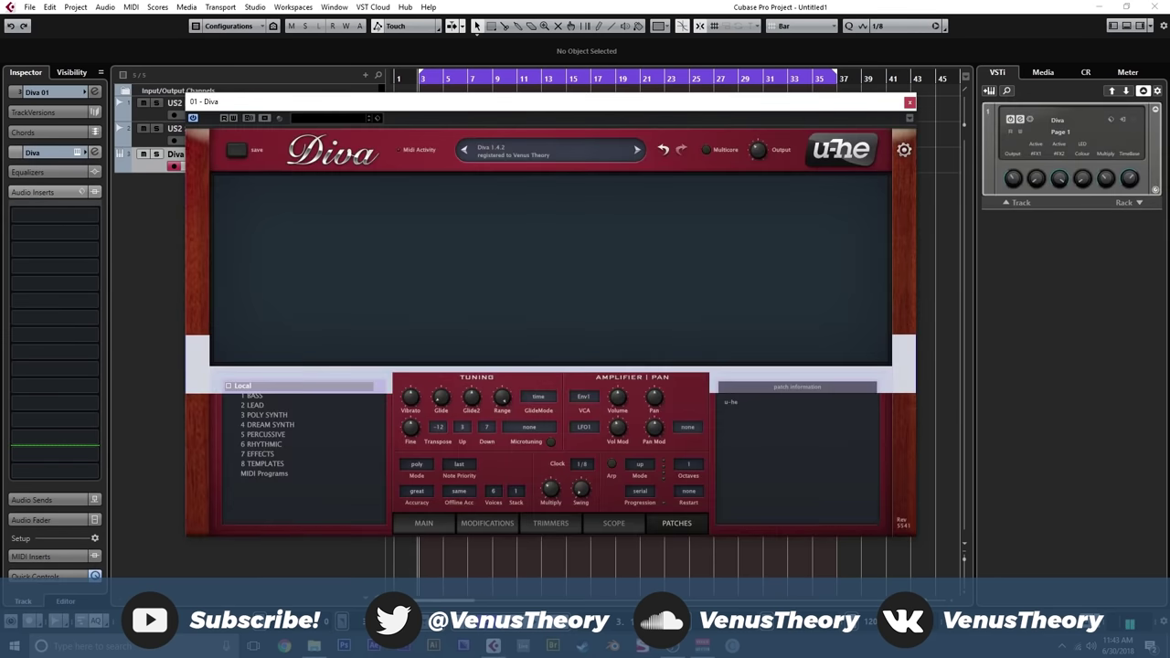
pyautogui.click(910, 101)
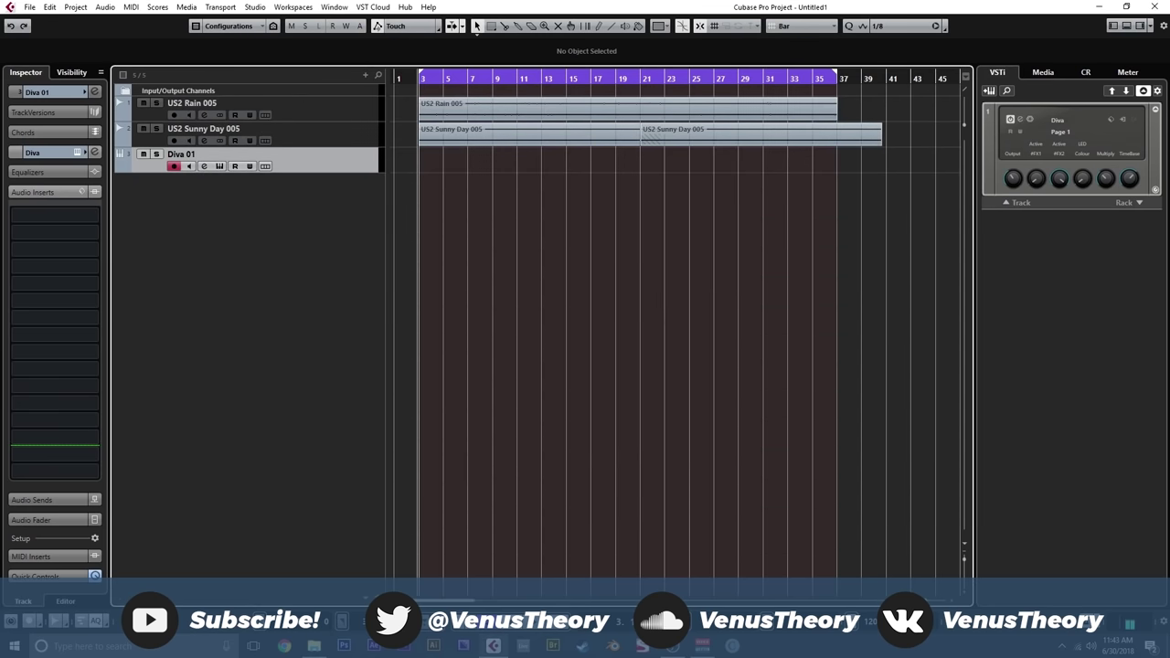
# - Load the INIT Jupe-8 template in Diva and show the synth's main page
pyautogui.click(219, 167)
pyautogui.click(265, 464)
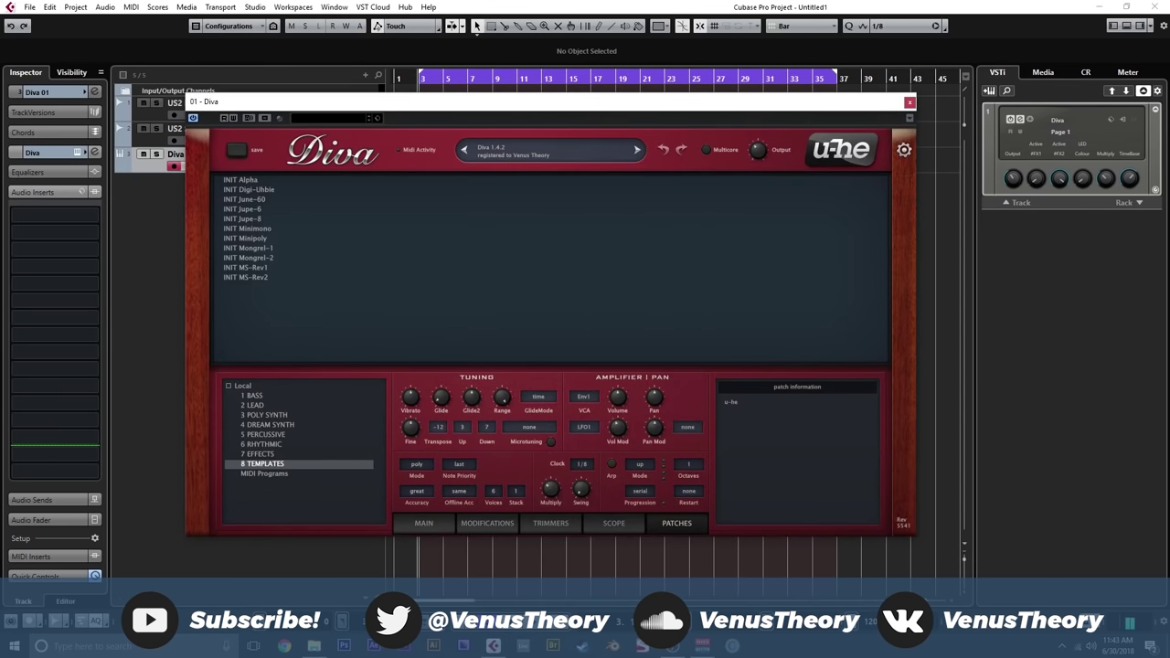
pyautogui.click(243, 220)
pyautogui.click(423, 524)
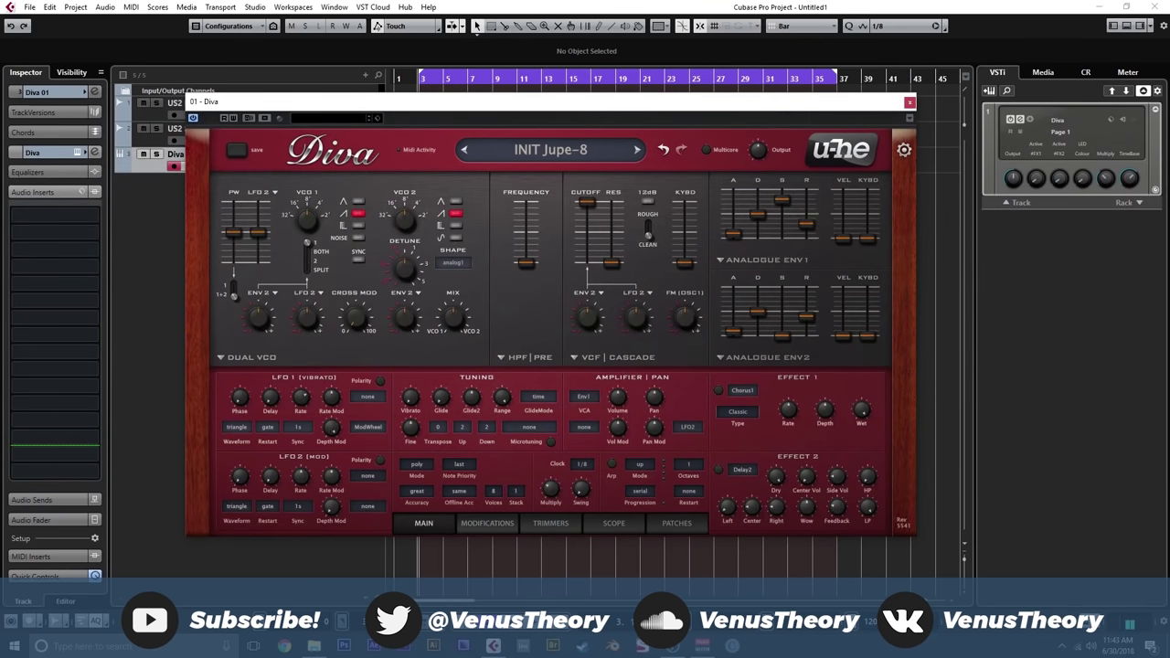
# - Lower the filter cutoff, set the HPF frequency to 103.00, switch the filter to Rough and 12dB, and set the envelope 1 attack to 63.00
pyautogui.moveTo(586, 201); pyautogui.dragTo(586, 226)
pyautogui.moveTo(526, 262); pyautogui.dragTo(525, 226)
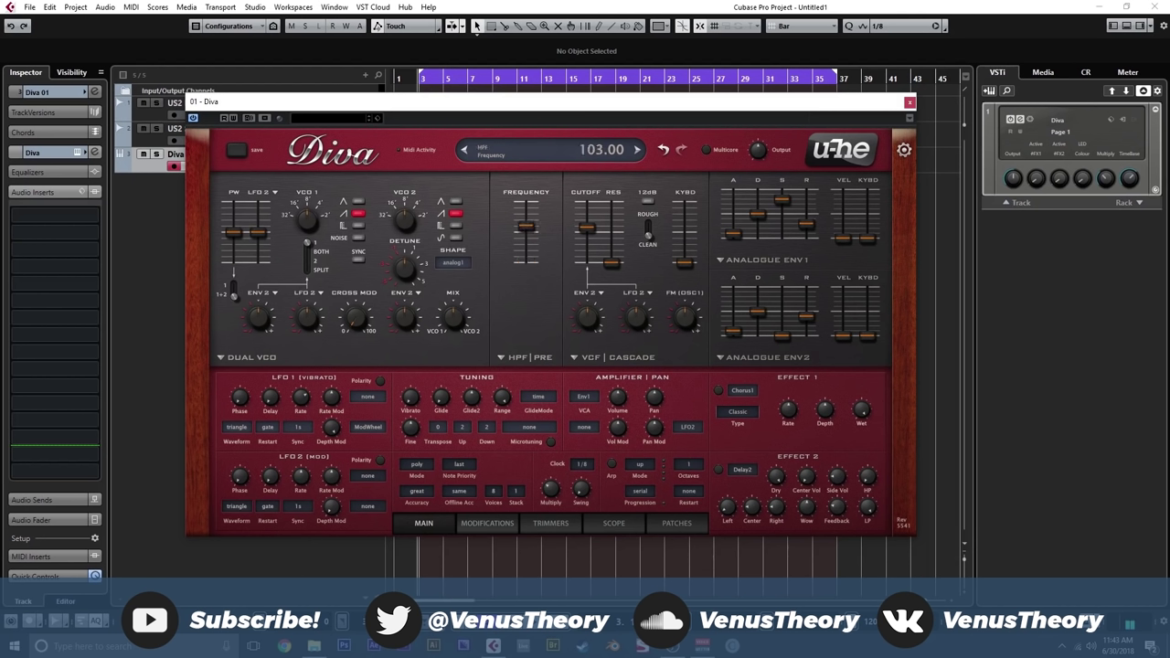
pyautogui.click(647, 228)
pyautogui.click(647, 201)
pyautogui.moveTo(733, 234); pyautogui.dragTo(733, 217)
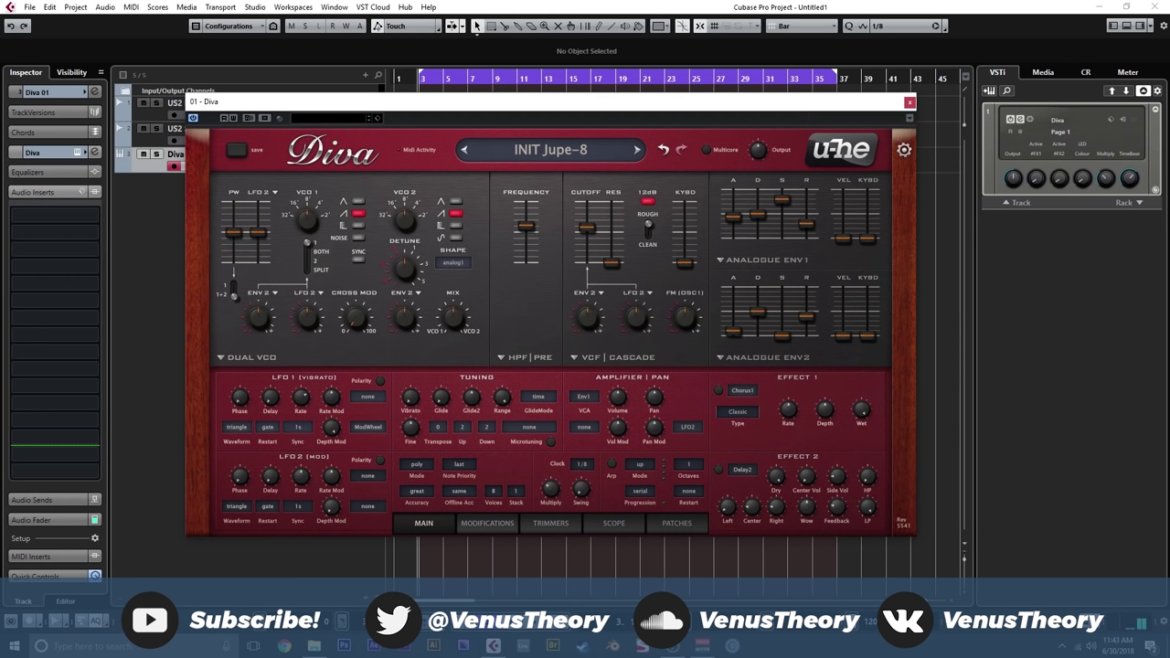
pyautogui.moveTo(733, 217); pyautogui.dragTo(733, 207)
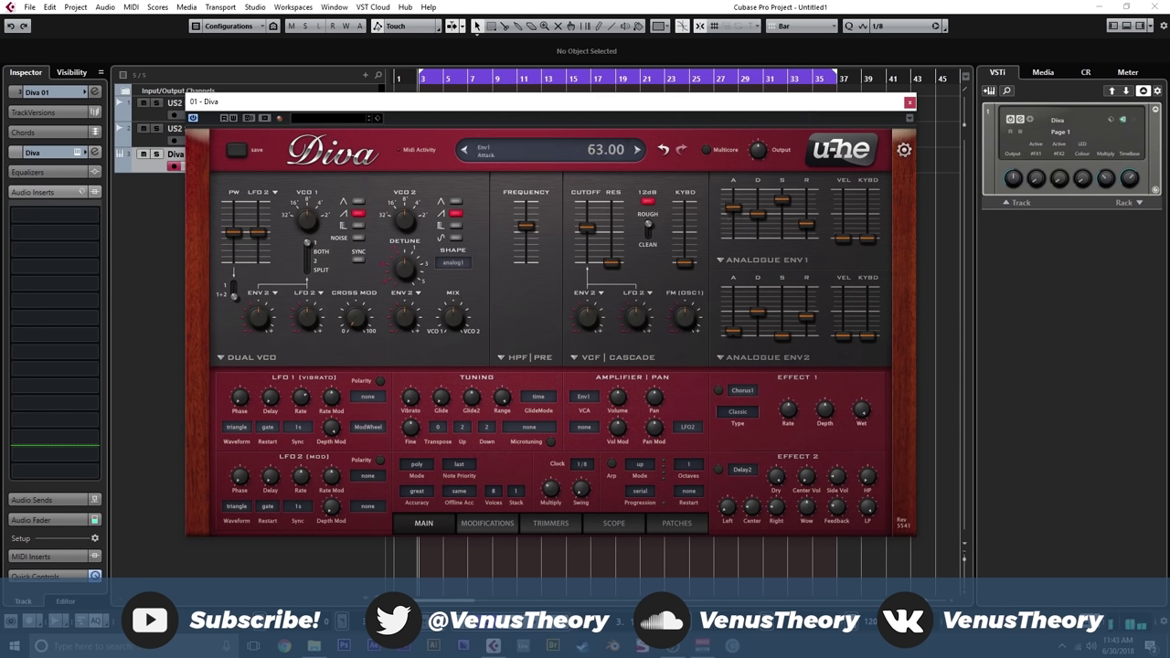
# - Enable Diva's Chorus1 effect and lower the VCF cutoff to 72.00, closing the synth when done
pyautogui.click(719, 390)
pyautogui.moveTo(787, 409); pyautogui.dragTo(788, 432)
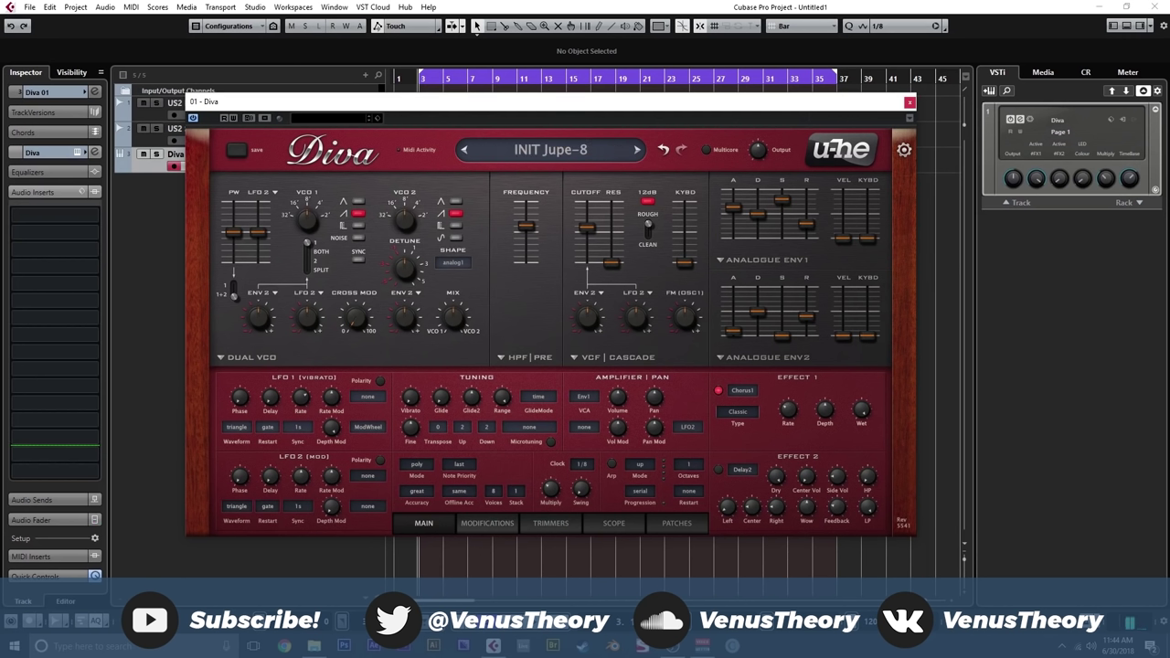
pyautogui.moveTo(588, 228); pyautogui.dragTo(588, 243)
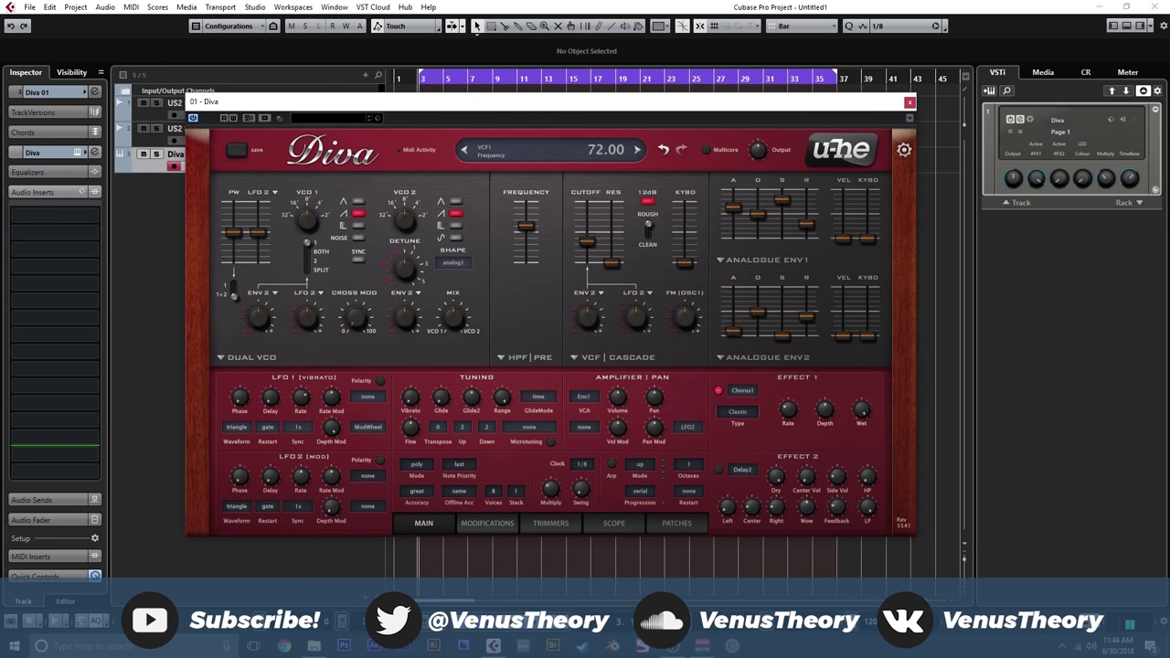
pyautogui.click(909, 103)
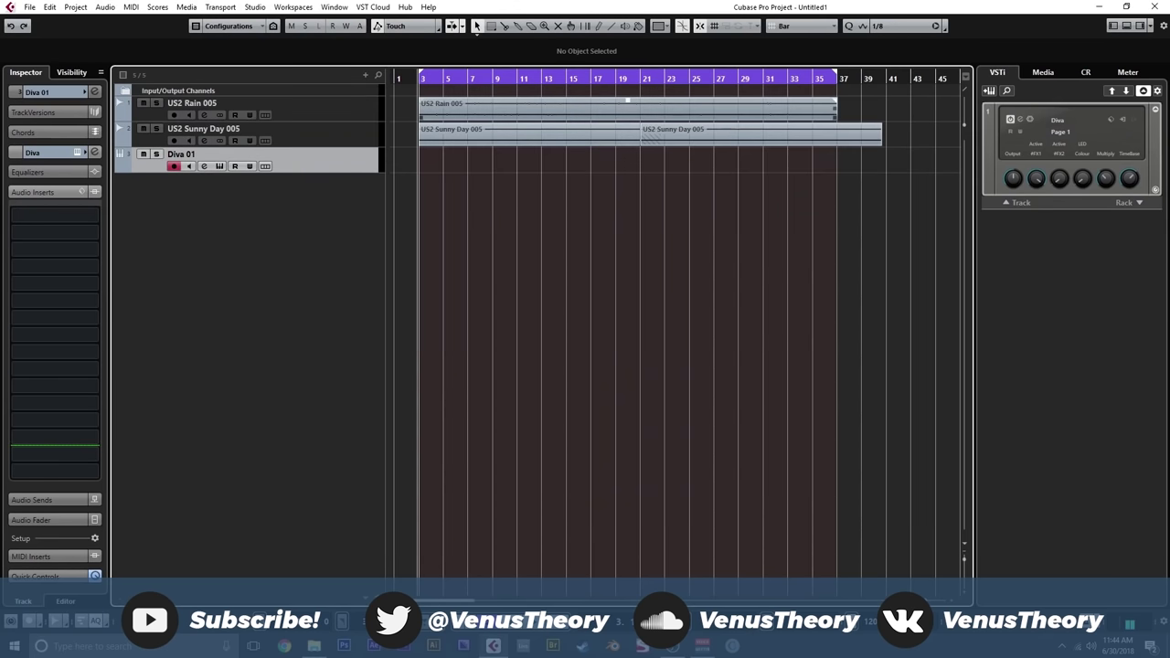
# - Insert kHs Reverb on the Diva track with a decay of 15.4 s and a mix of 90 %
pyautogui.click(55, 216)
pyautogui.scroll(-10, 101, 373)
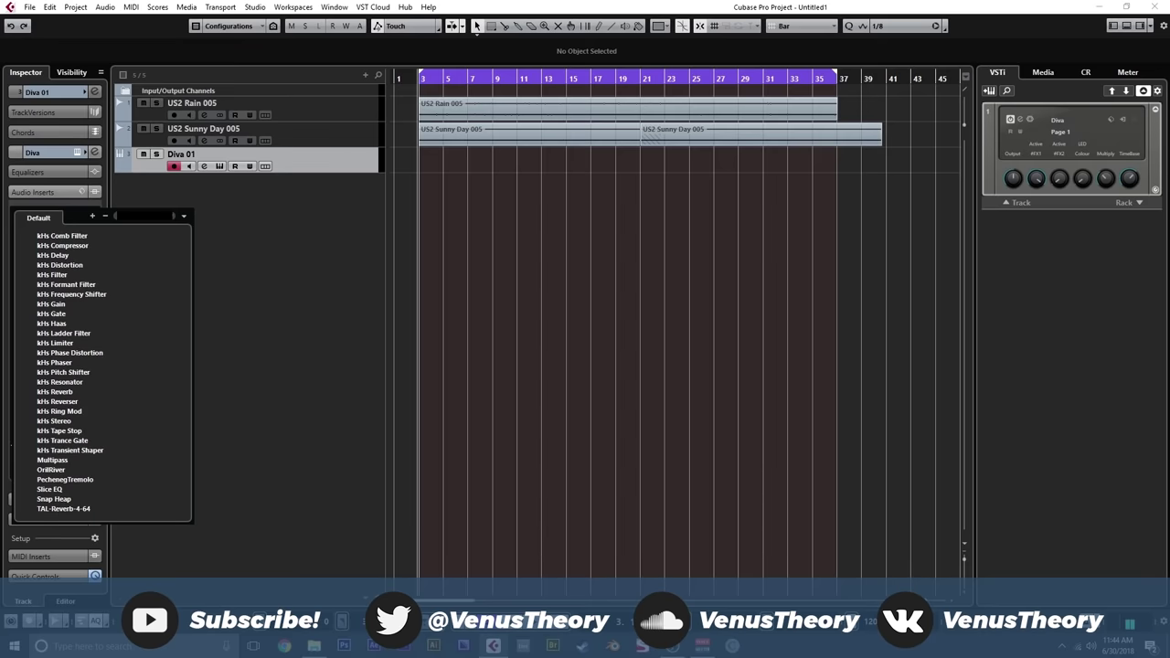
pyautogui.click(55, 391)
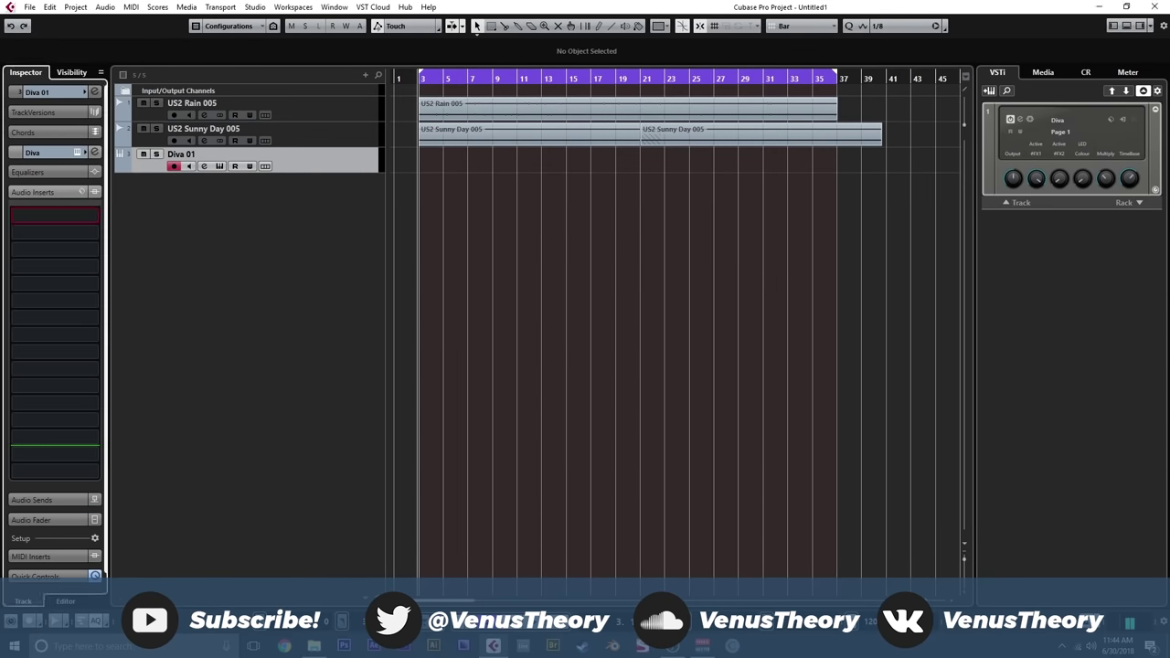
pyautogui.moveTo(739, 294); pyautogui.dragTo(739, 286)
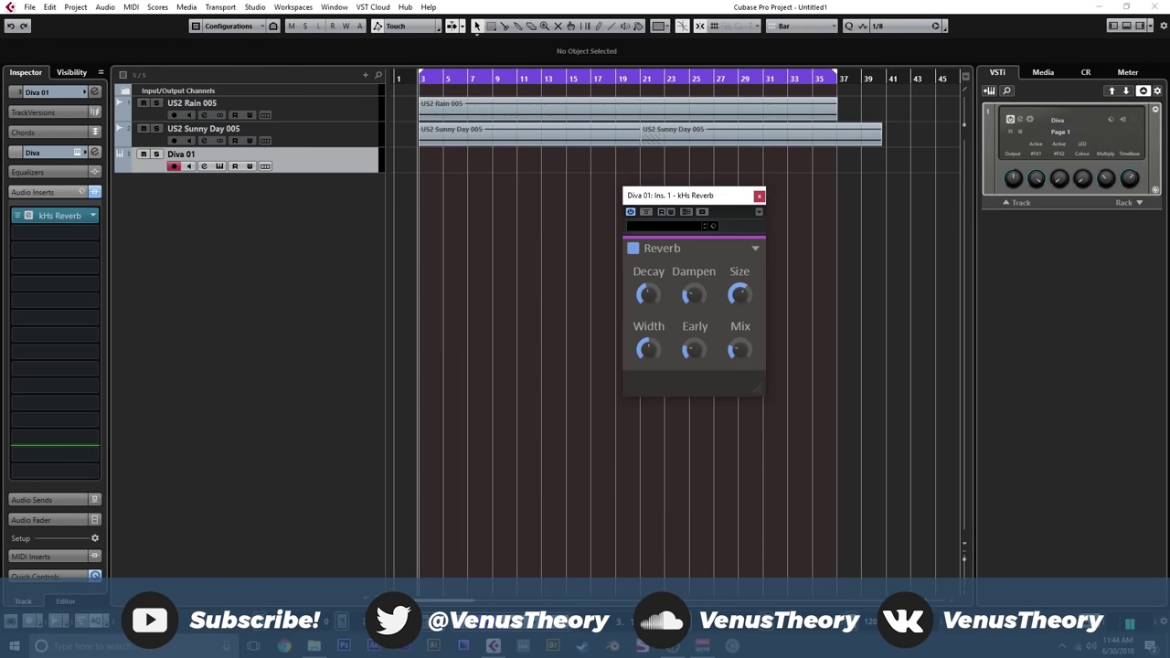
pyautogui.moveTo(648, 295); pyautogui.dragTo(648, 258)
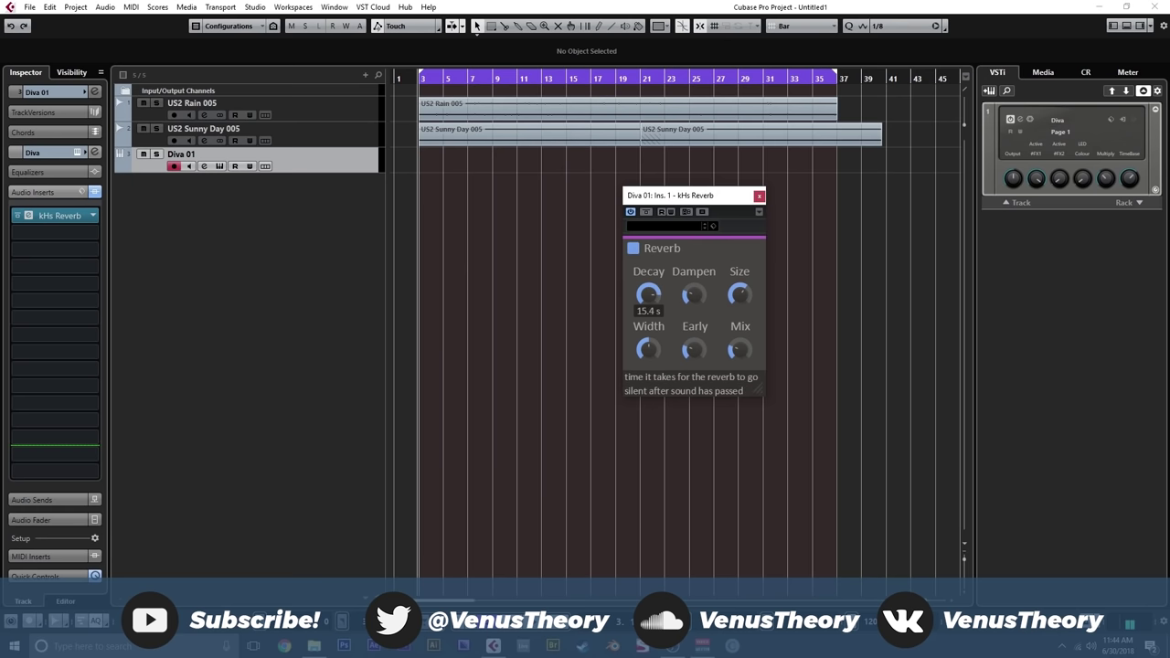
pyautogui.moveTo(740, 349); pyautogui.dragTo(739, 293)
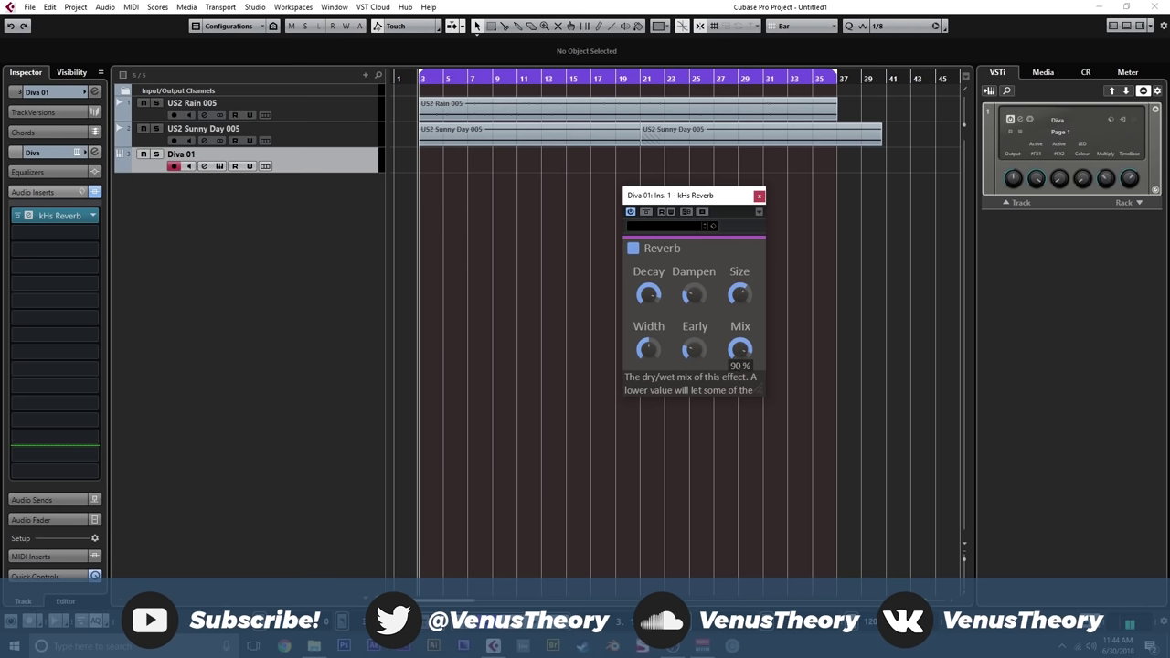
# - Close the reverb, return to the project start and record a pad part on the Diva 01 track until just past bar 11
pyautogui.click(759, 196)
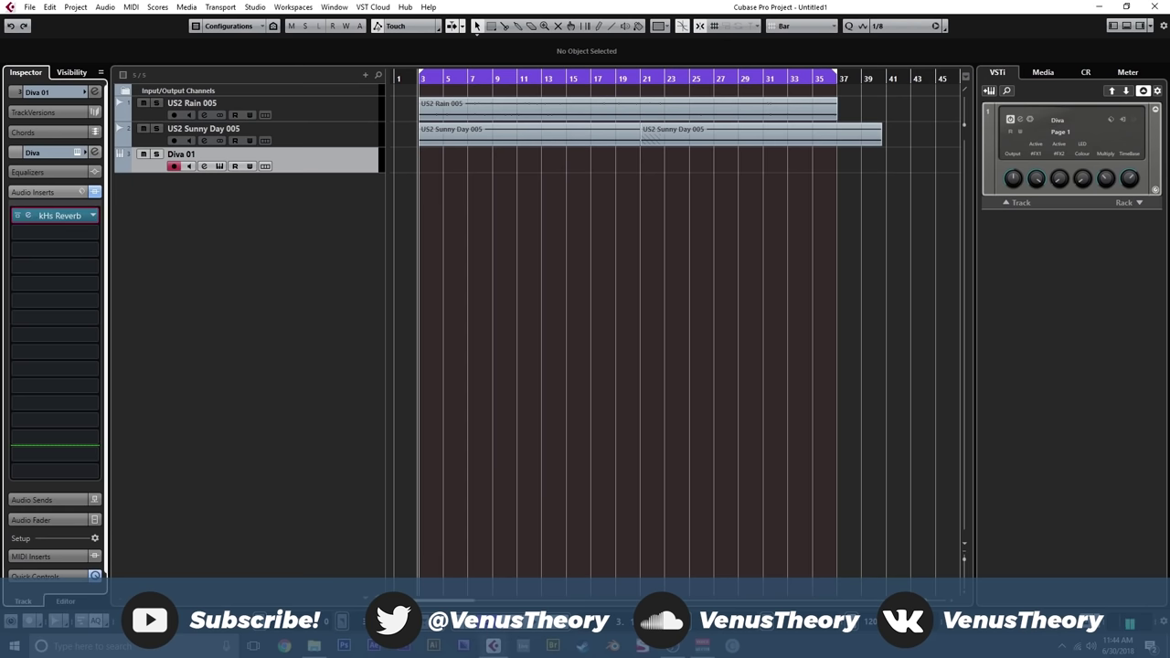
pyautogui.click(408, 79)
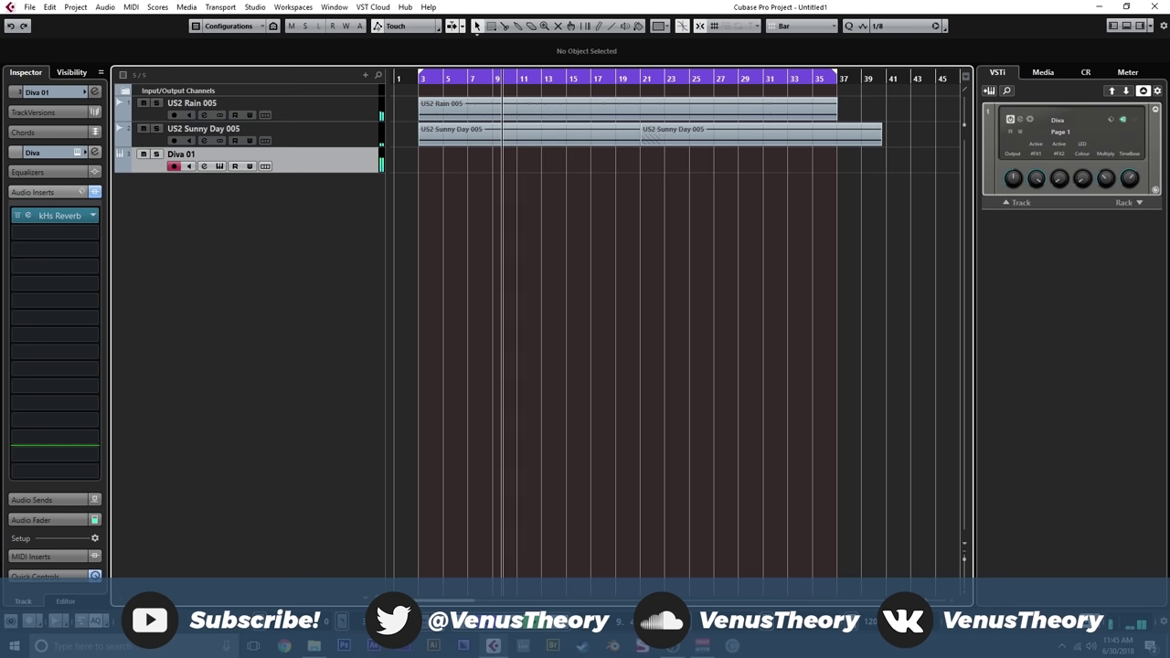
pyautogui.press('KP_0')
pyautogui.press('KP_0')
pyautogui.press('KP_0')
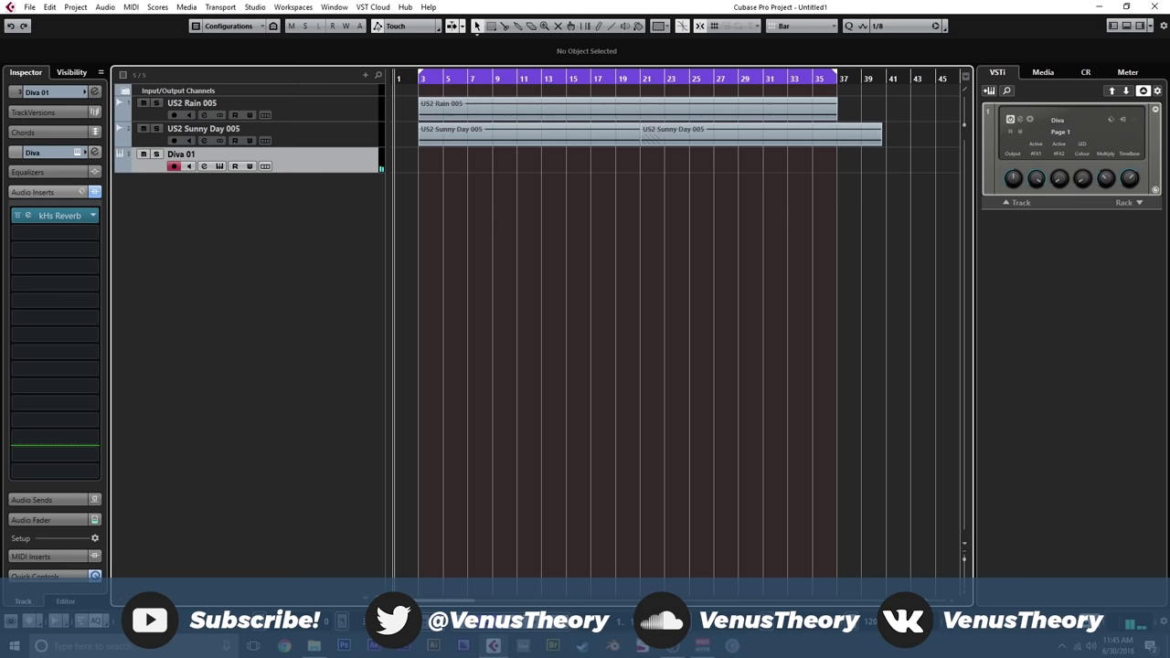
pyautogui.press('KP_Multiply')
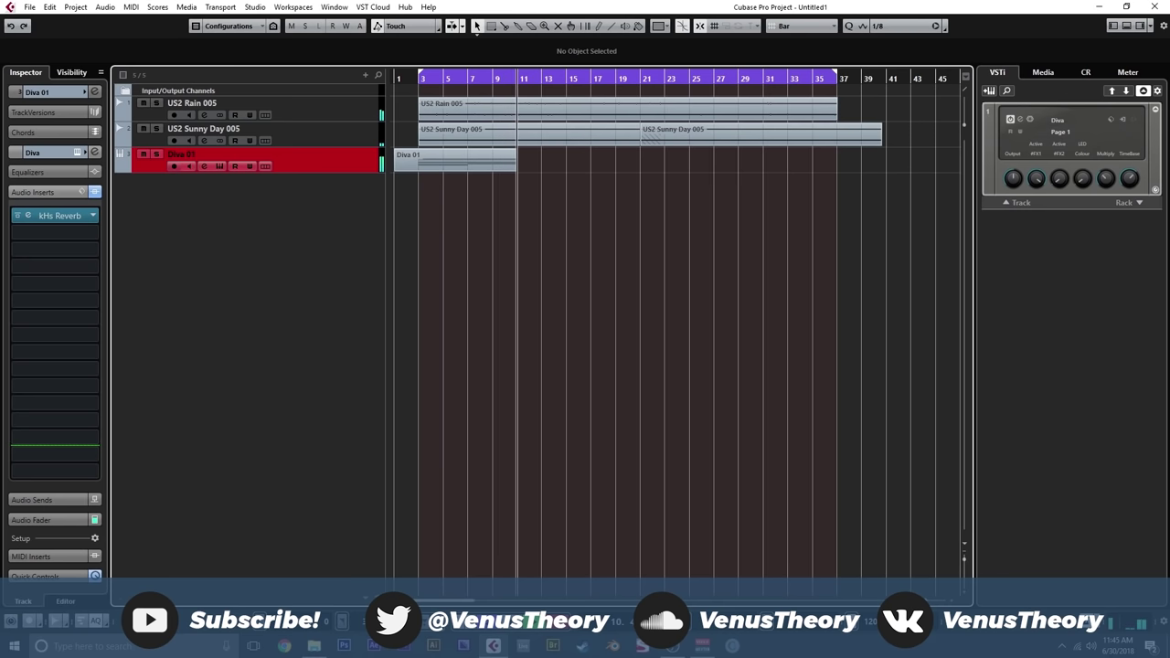
pyautogui.press('space')
# - Split the recorded Diva 01 clip at bar 11, delete the leftover tail and select the remaining clip
pyautogui.rightClick(518, 162)
pyautogui.click(534, 162)
pyautogui.click(518, 162)
pyautogui.press('1')
pyautogui.press('Delete')
pyautogui.click(505, 162)
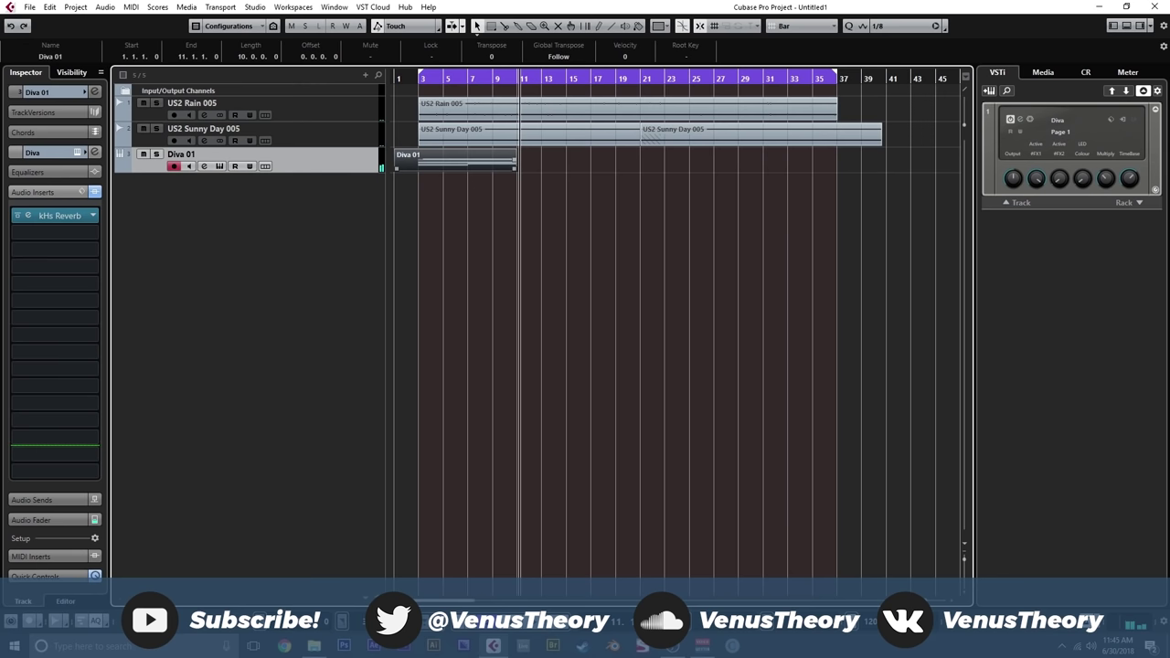
# - Trim the Diva 01 clip's start to bar 3 and duplicate the clip four times along the track
pyautogui.moveTo(396, 167); pyautogui.dragTo(418, 167)
pyautogui.hotkey('ctrl', 'd')
pyautogui.hotkey('ctrl', 'd')
pyautogui.hotkey('ctrl', 'd')
pyautogui.hotkey('ctrl', 'd')
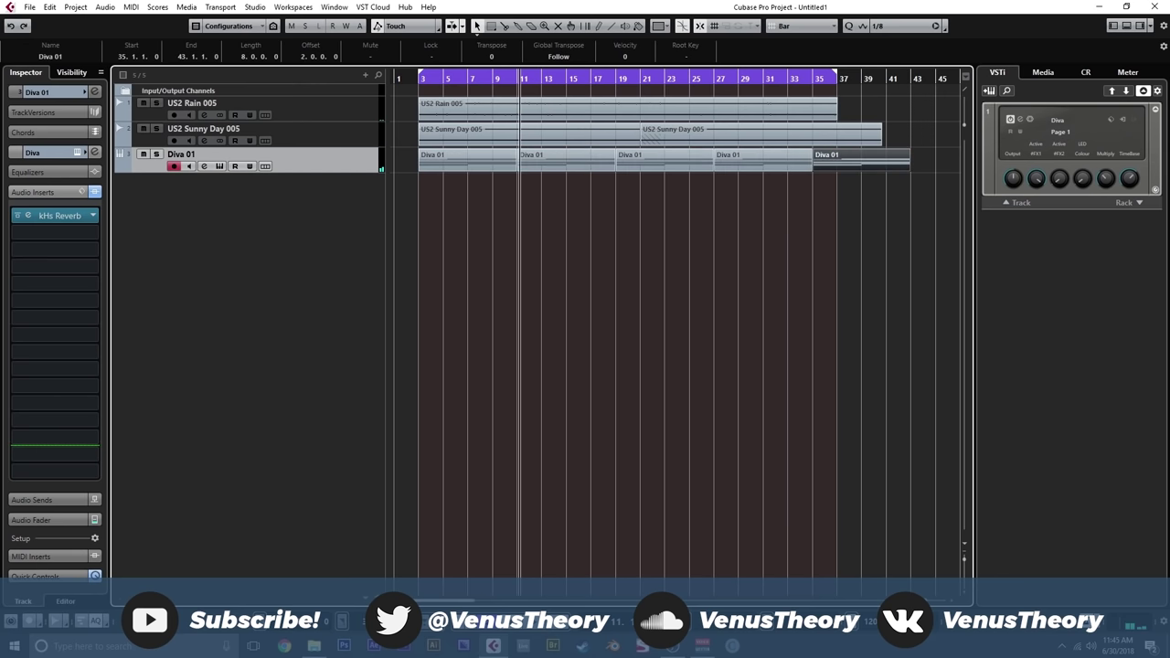
pyautogui.click(568, 162)
pyautogui.click(568, 237)
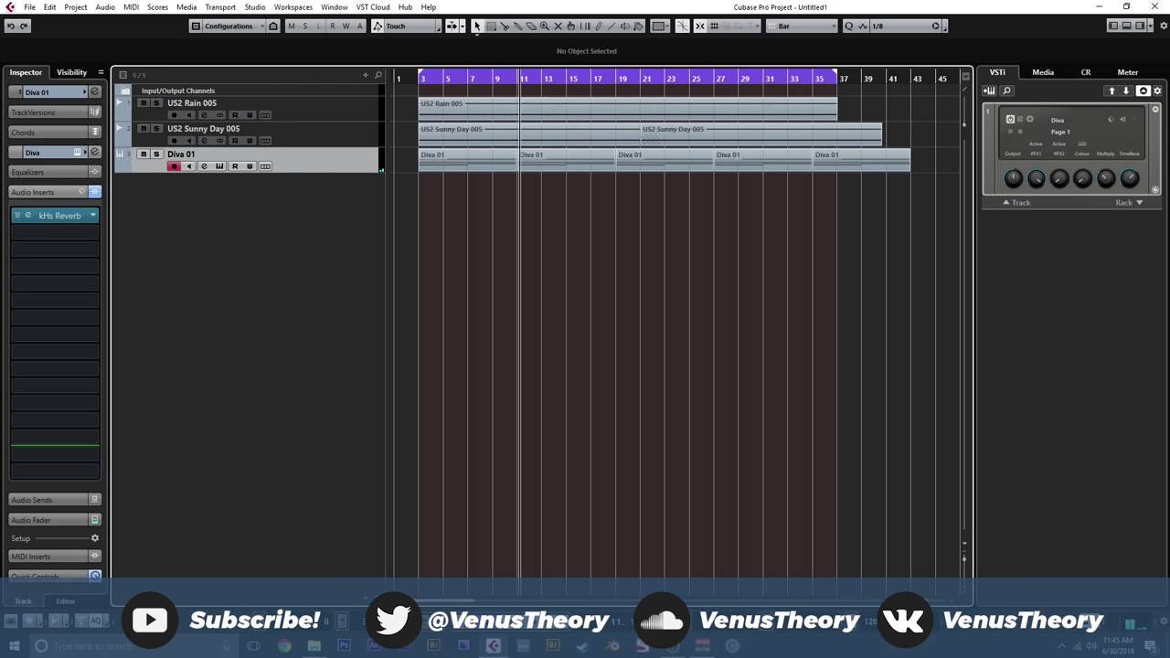
# - Split the two foley clips at bar 35 and delete everything after that bar on all three tracks
pyautogui.rightClick(827, 176)
pyautogui.click(865, 183)
pyautogui.click(816, 135)
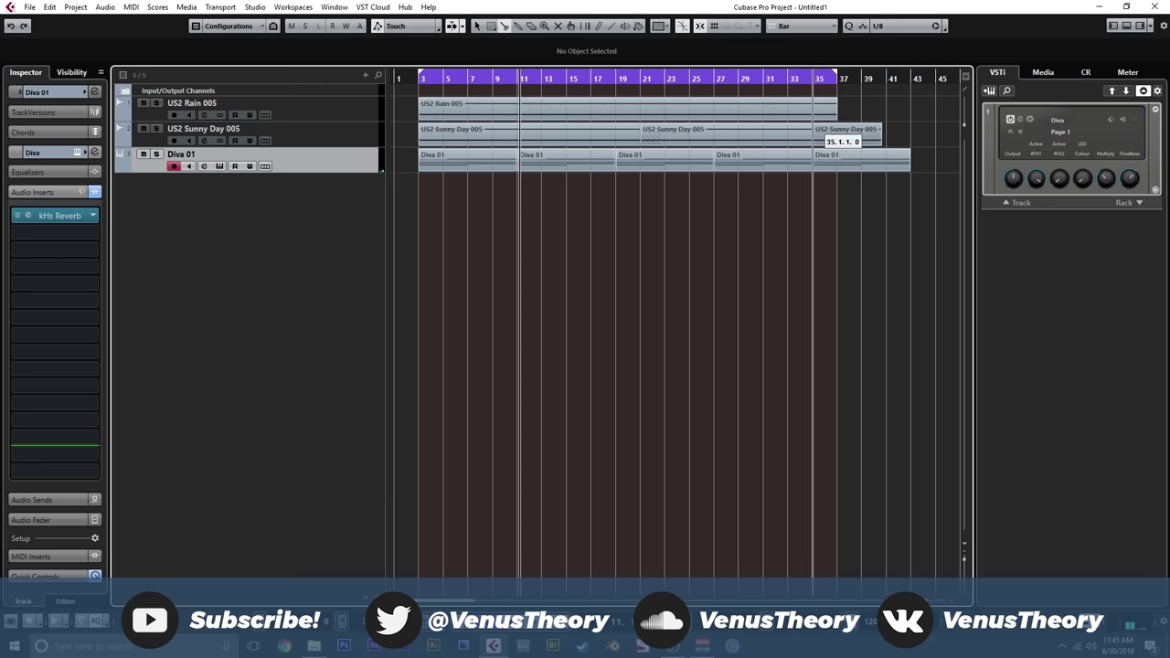
pyautogui.click(814, 109)
pyautogui.rightClick(807, 105)
pyautogui.click(812, 110)
pyautogui.moveTo(866, 102); pyautogui.dragTo(826, 163)
pyautogui.press('Delete')
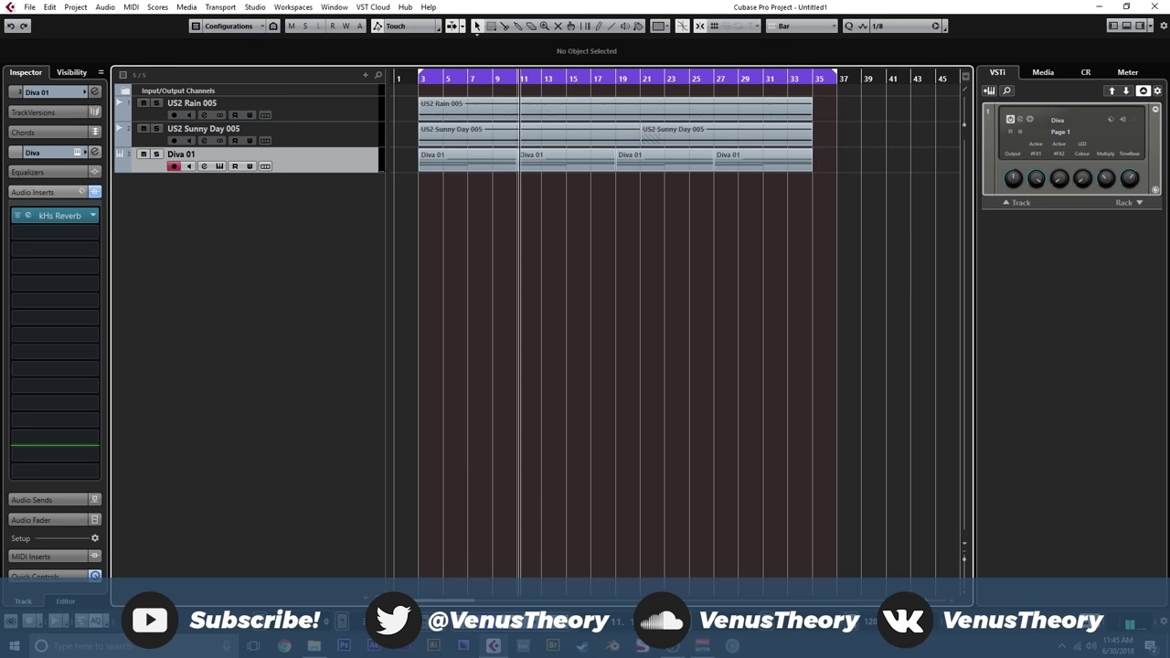
# - Shorten the loop range to end at bar 35 and play the arrangement from the loop start
pyautogui.moveTo(835, 72); pyautogui.dragTo(812, 73)
pyautogui.press('KP_1')
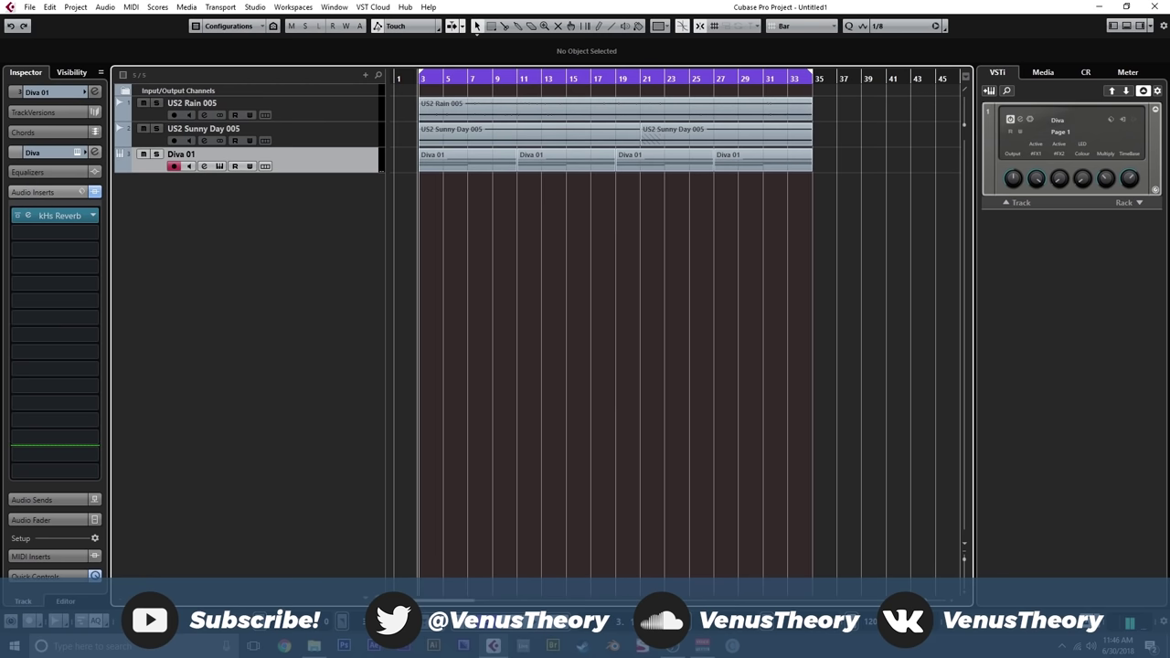
pyautogui.press('space')
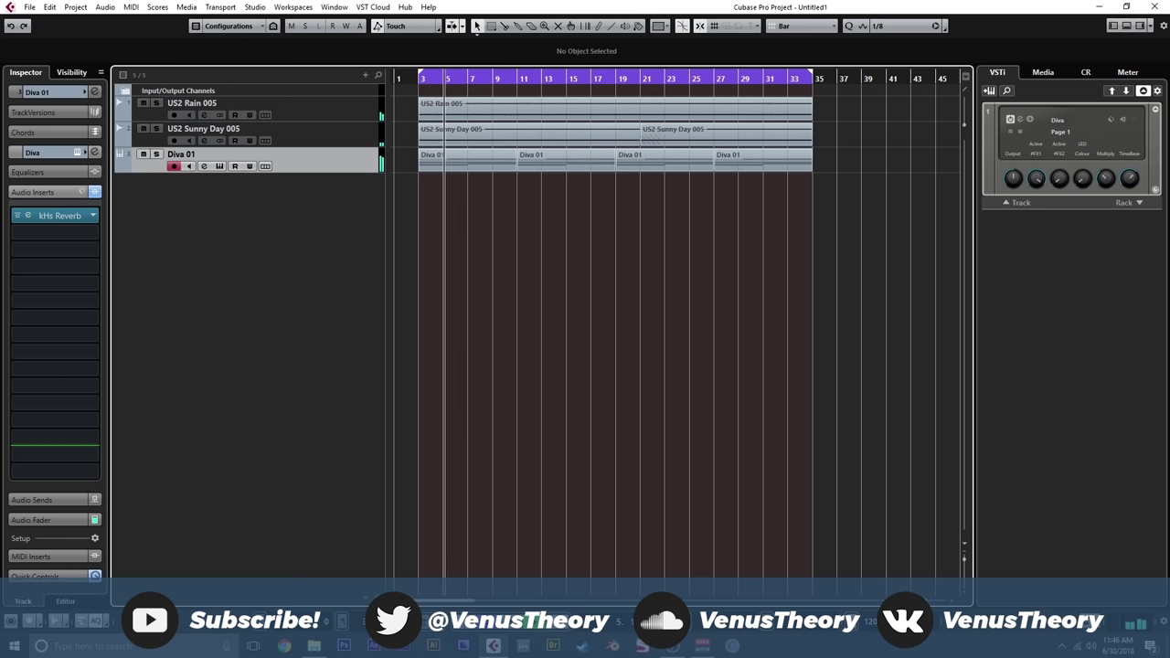
# - Show the MixConsole and widen its channel strips until the full track names are readable
pyautogui.press('F3')
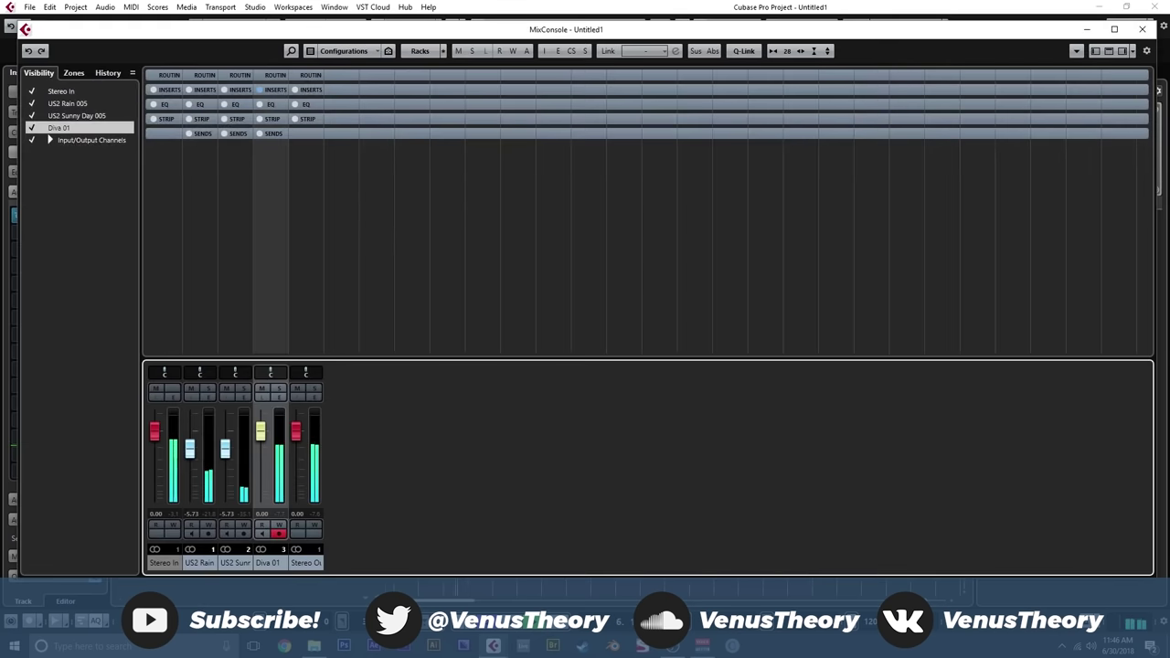
pyautogui.press('h')
pyautogui.press('h')
pyautogui.press('h')
pyautogui.press('h')
pyautogui.press('h')
pyautogui.press('h')
pyautogui.press('h')
pyautogui.press('h')
pyautogui.press('h')
pyautogui.press('h')
pyautogui.press('h')
pyautogui.press('h')
pyautogui.press('h')
pyautogui.press('h')
pyautogui.press('h')
pyautogui.press('h')
pyautogui.press('h')
pyautogui.press('h')
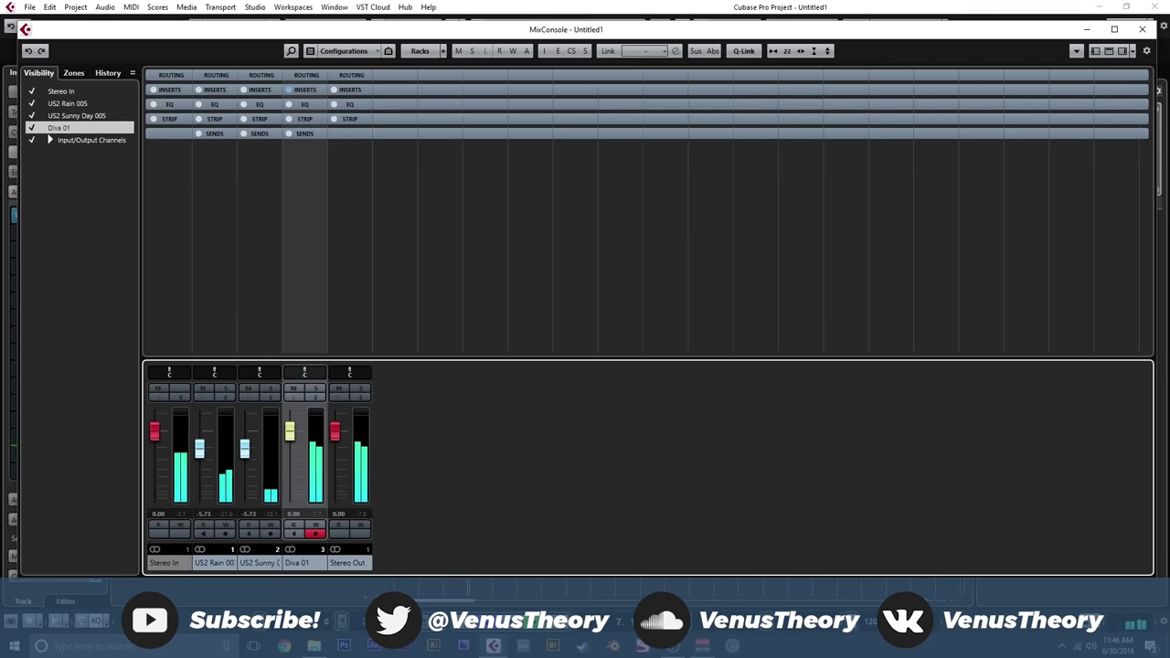
pyautogui.press('g')
pyautogui.press('g')
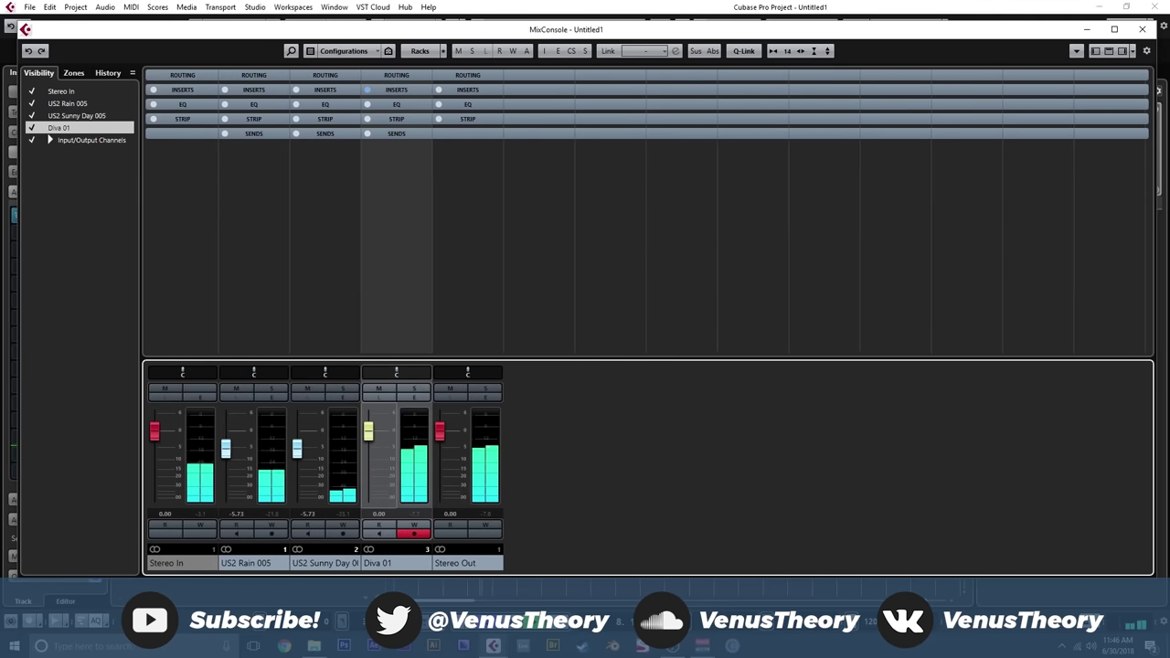
# - Balance the faders: Diva 01 at -10.4, US2 Rain 005 at -14.3 and US2 Sunny Day 005 at -5.38
pyautogui.moveTo(369, 431); pyautogui.dragTo(369, 498)
pyautogui.moveTo(297, 448); pyautogui.dragTo(297, 498)
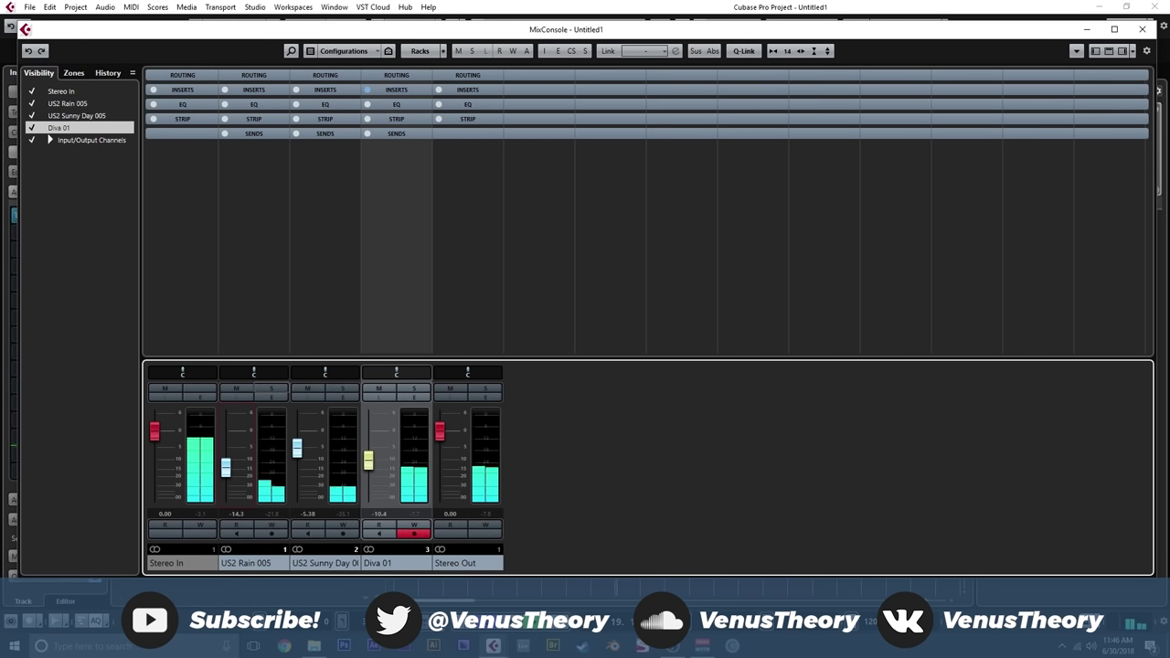
# - Solo US2 Rain 005 and insert AutoPan on it with a rate of 0.10 Hz and a width of 44 %
pyautogui.click(271, 389)
pyautogui.click(254, 90)
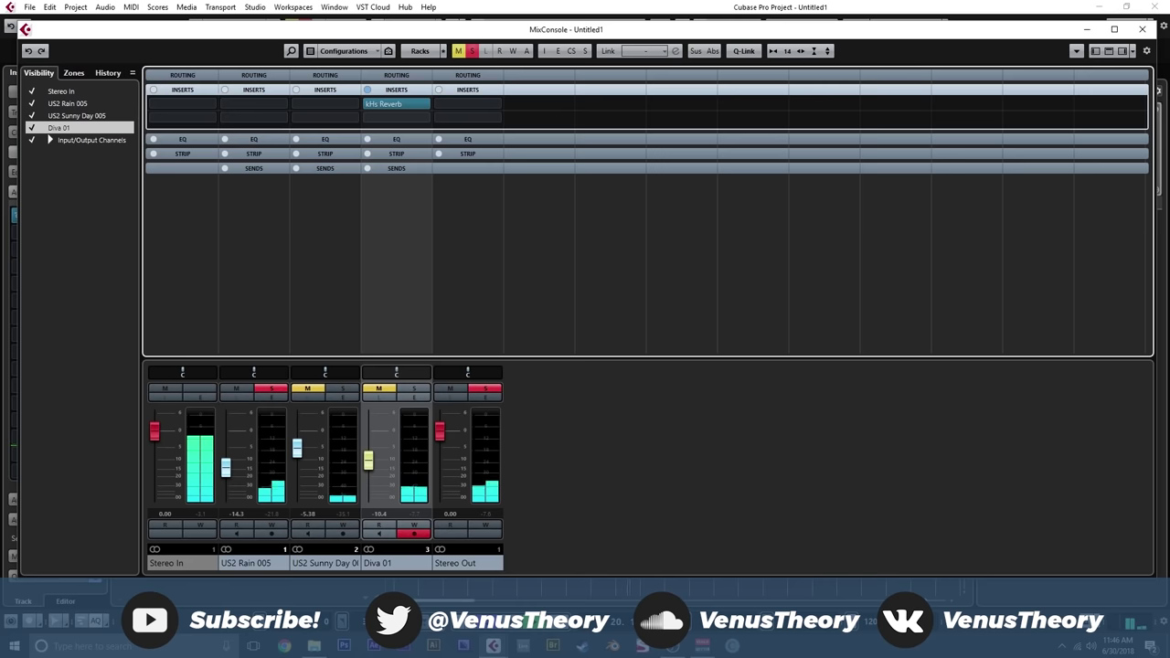
pyautogui.click(254, 104)
pyautogui.click(238, 226)
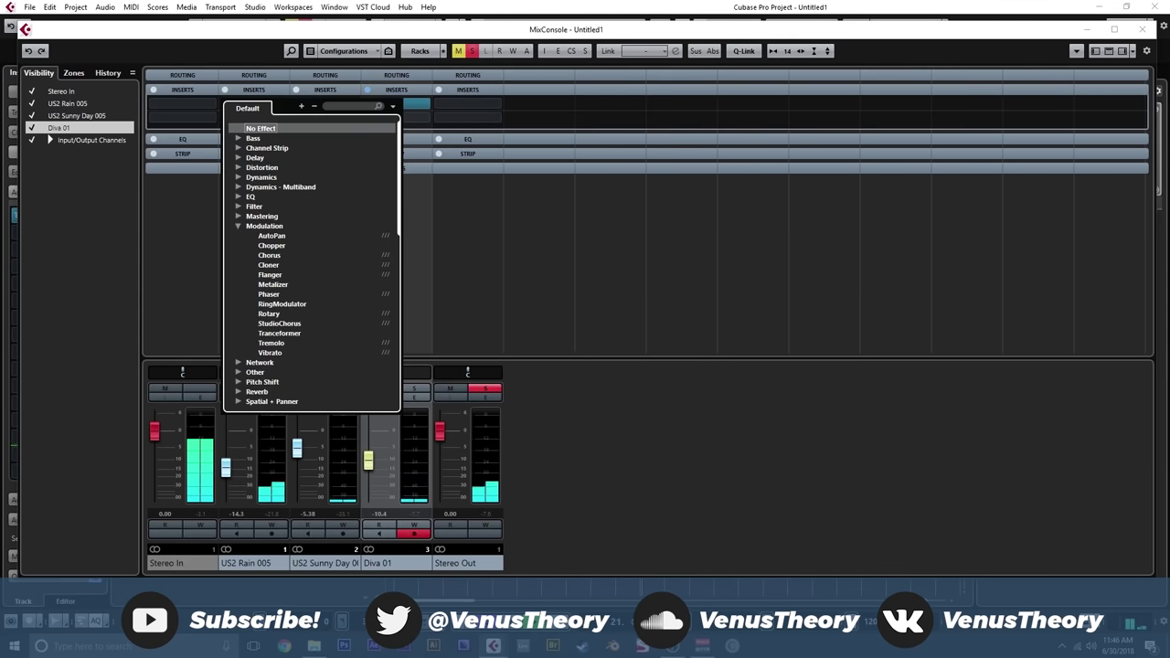
pyautogui.click(271, 236)
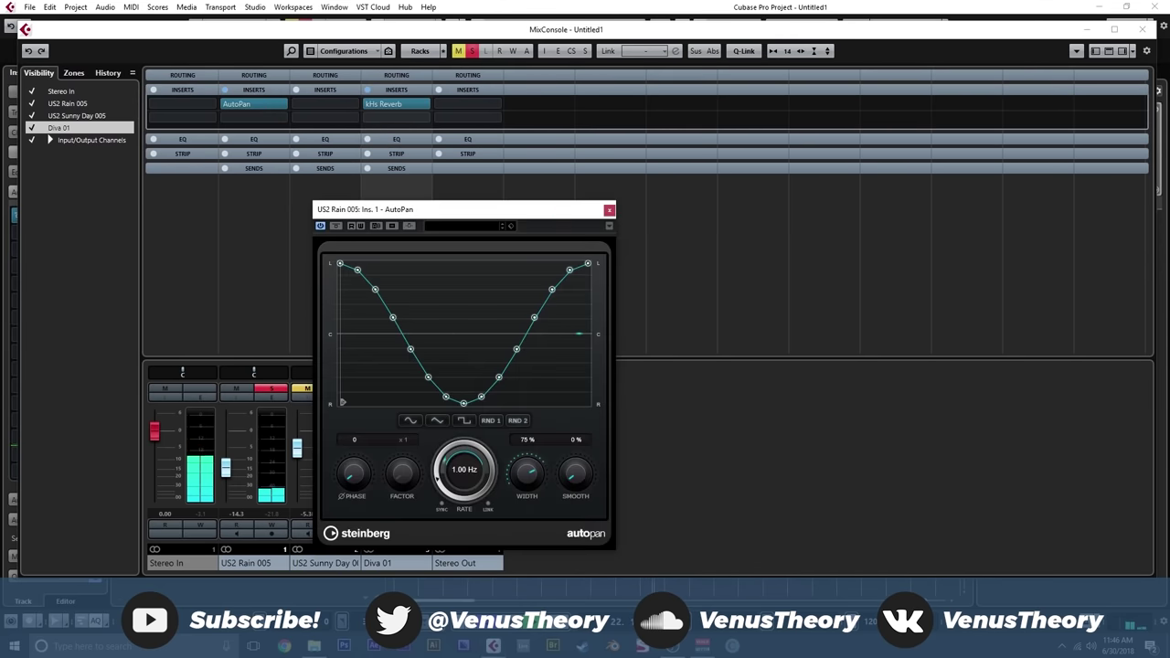
pyautogui.moveTo(464, 471); pyautogui.dragTo(464, 495)
pyautogui.moveTo(526, 473); pyautogui.dragTo(526, 498)
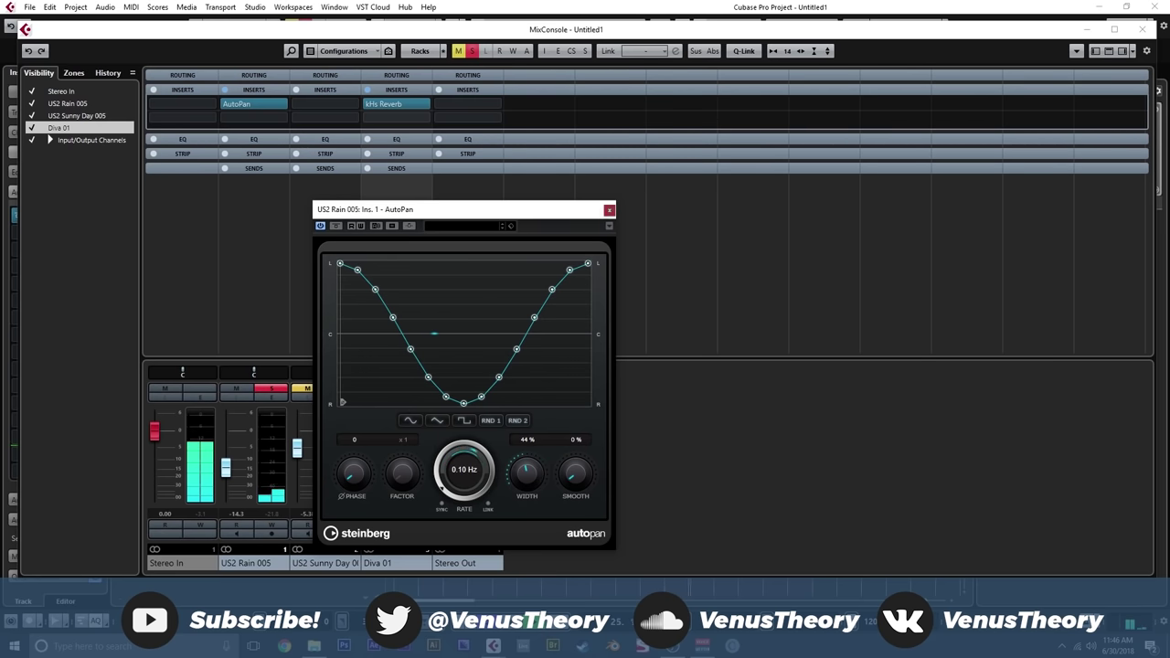
pyautogui.click(609, 210)
# - Insert H-Delay Stereo on US2 Rain 005 with an adjusted dry/wet mix and LoFi enabled, and set the track's fader to -12.2
pyautogui.click(254, 118)
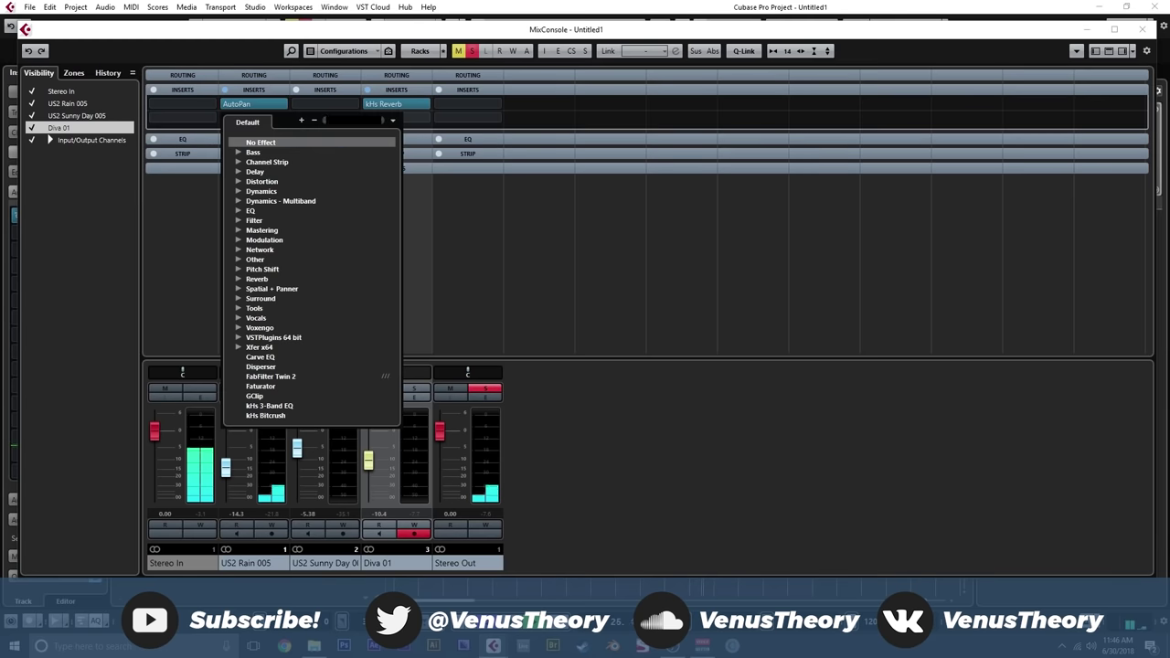
pyautogui.click(255, 172)
pyautogui.click(282, 200)
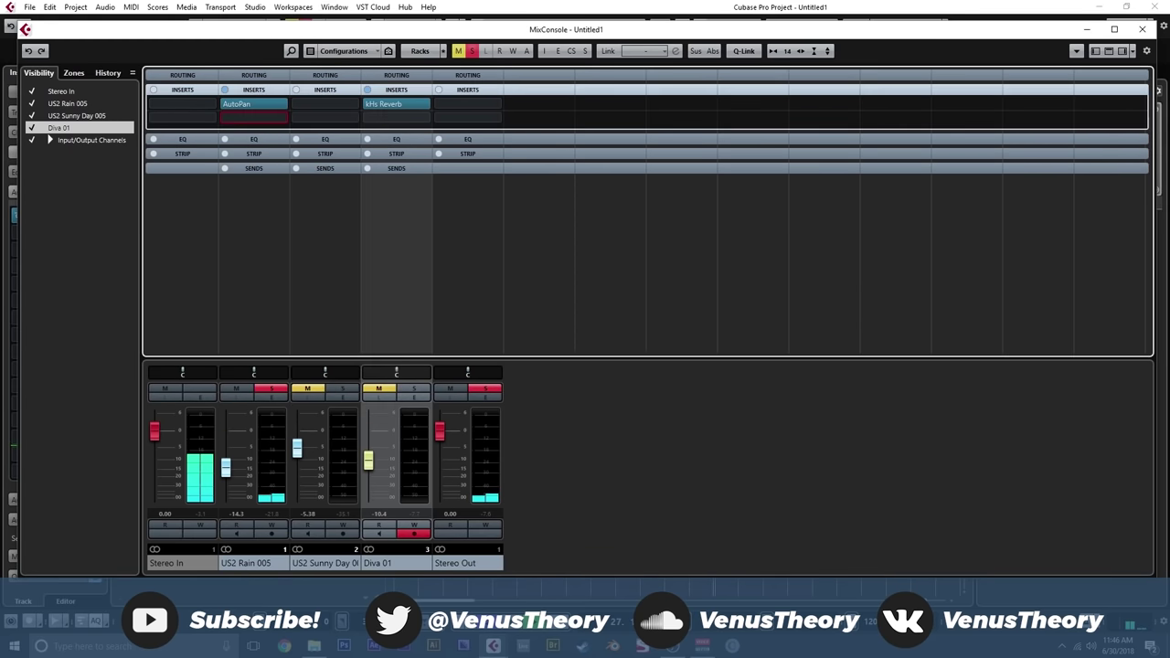
pyautogui.moveTo(704, 309); pyautogui.dragTo(705, 302)
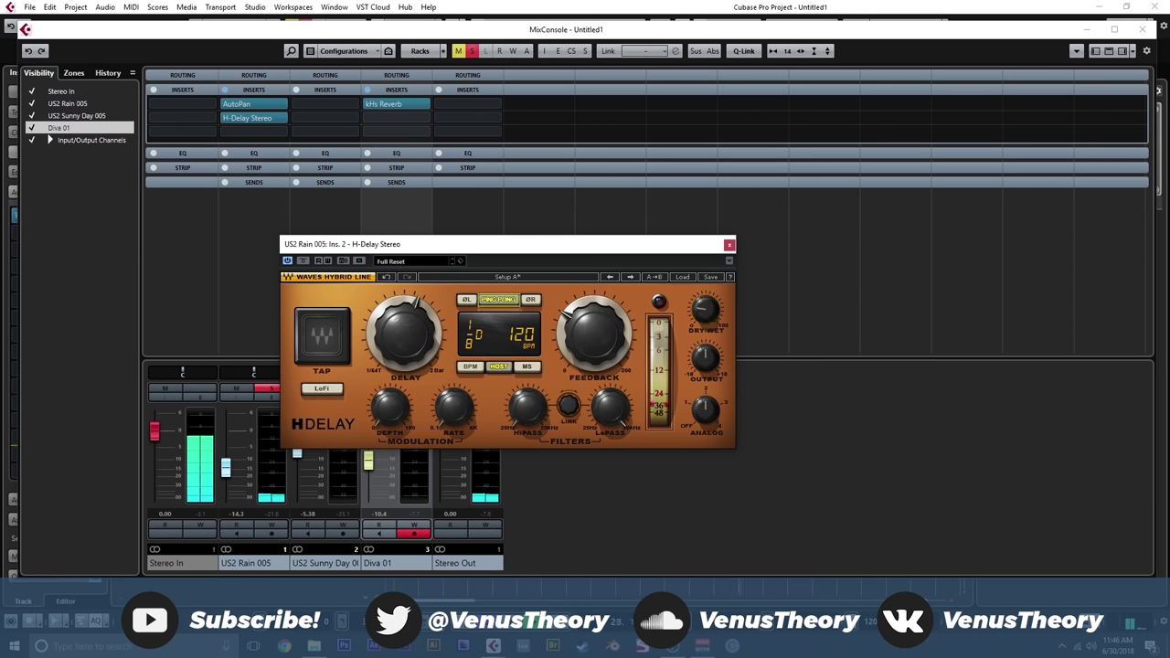
pyautogui.click(321, 388)
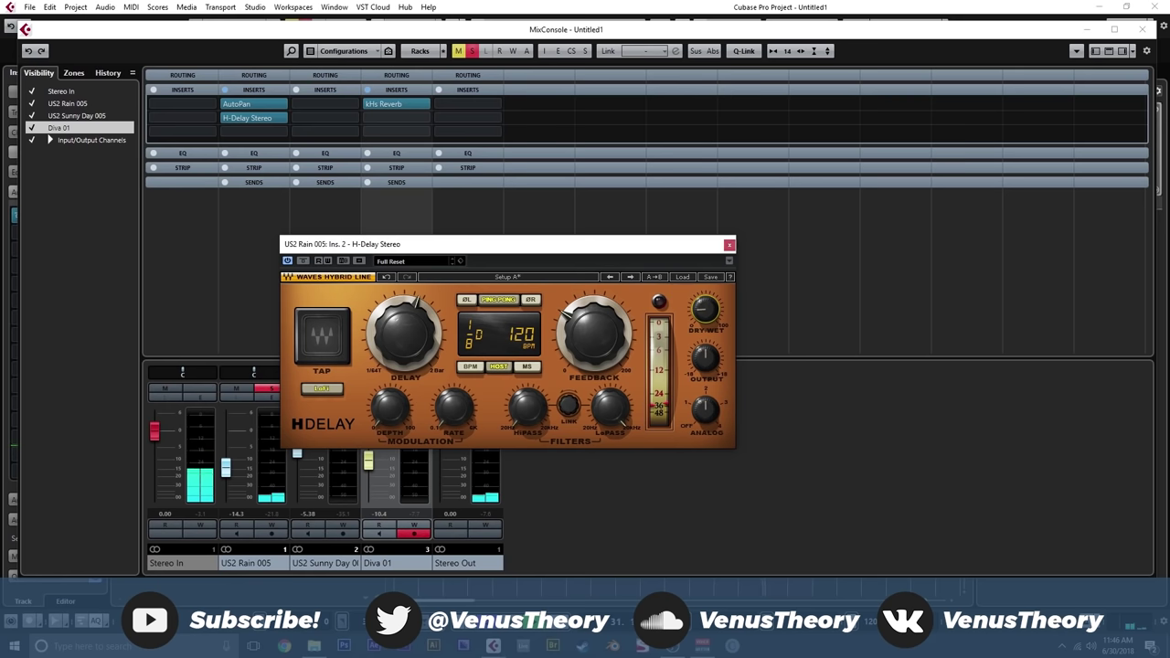
pyautogui.click(728, 244)
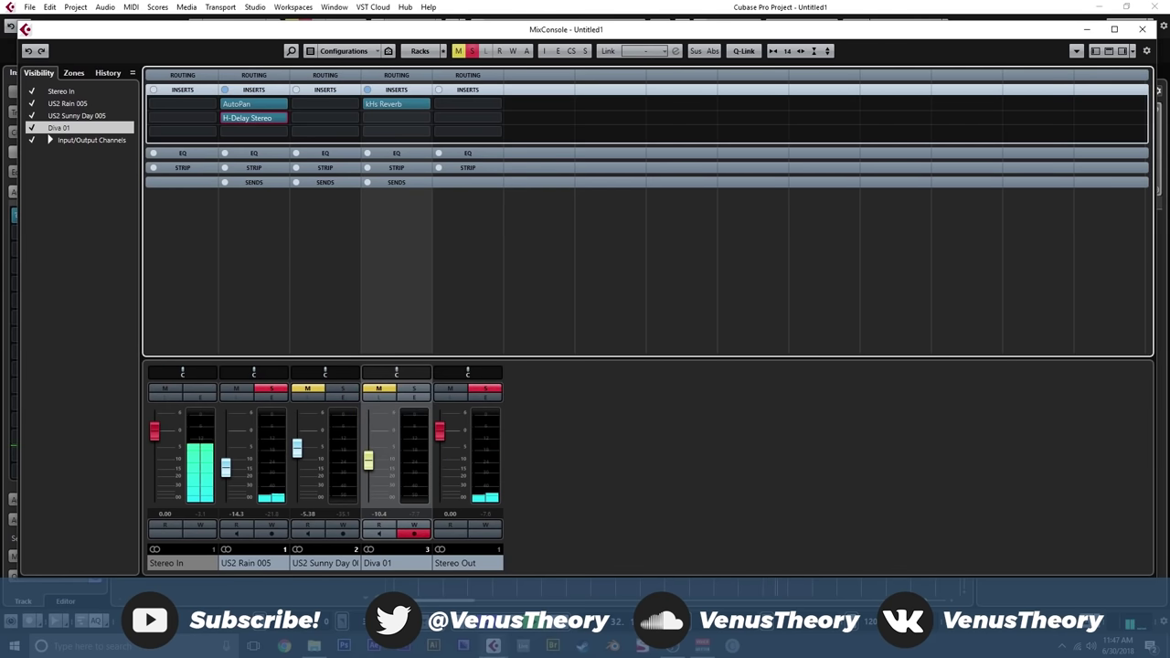
pyautogui.moveTo(226, 468); pyautogui.dragTo(226, 466)
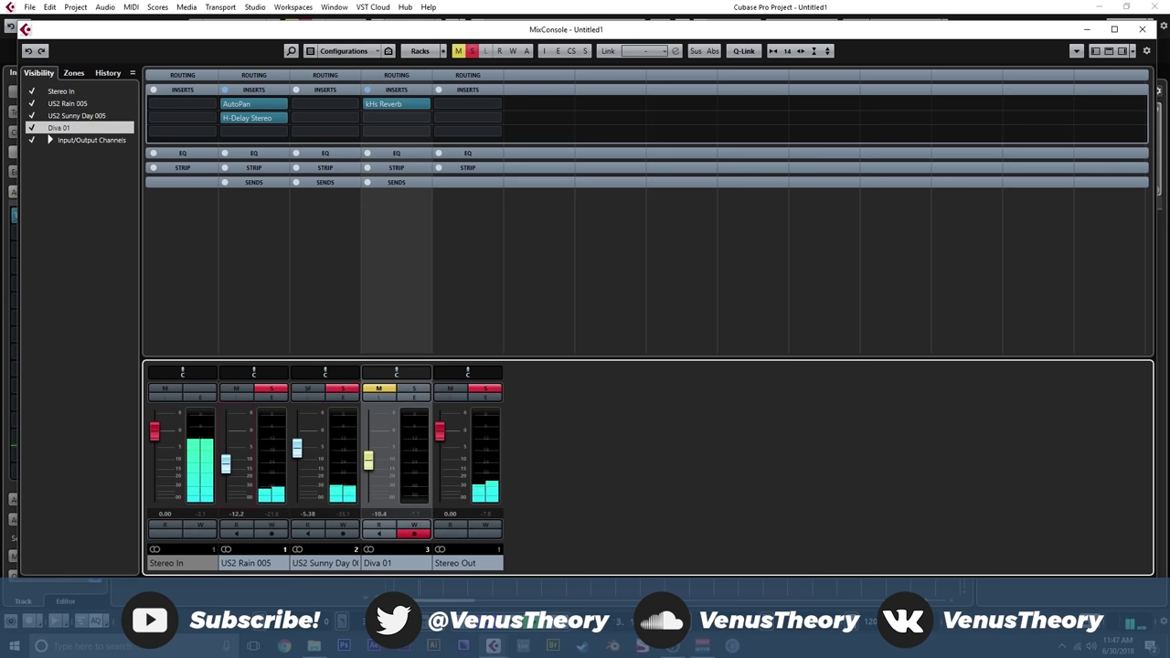
# - Insert kHs Reverb in the first slot of the US2 Sunny Day 005 channel and close its window
pyautogui.click(325, 105)
pyautogui.scroll(-10, 384, 265)
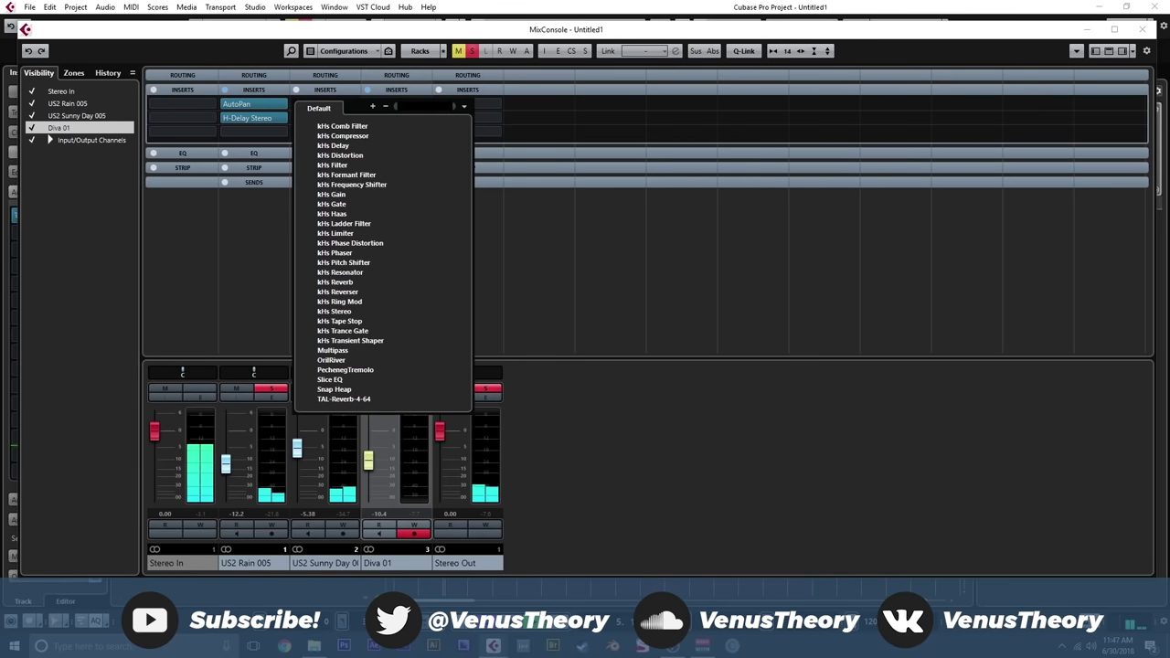
pyautogui.click(334, 282)
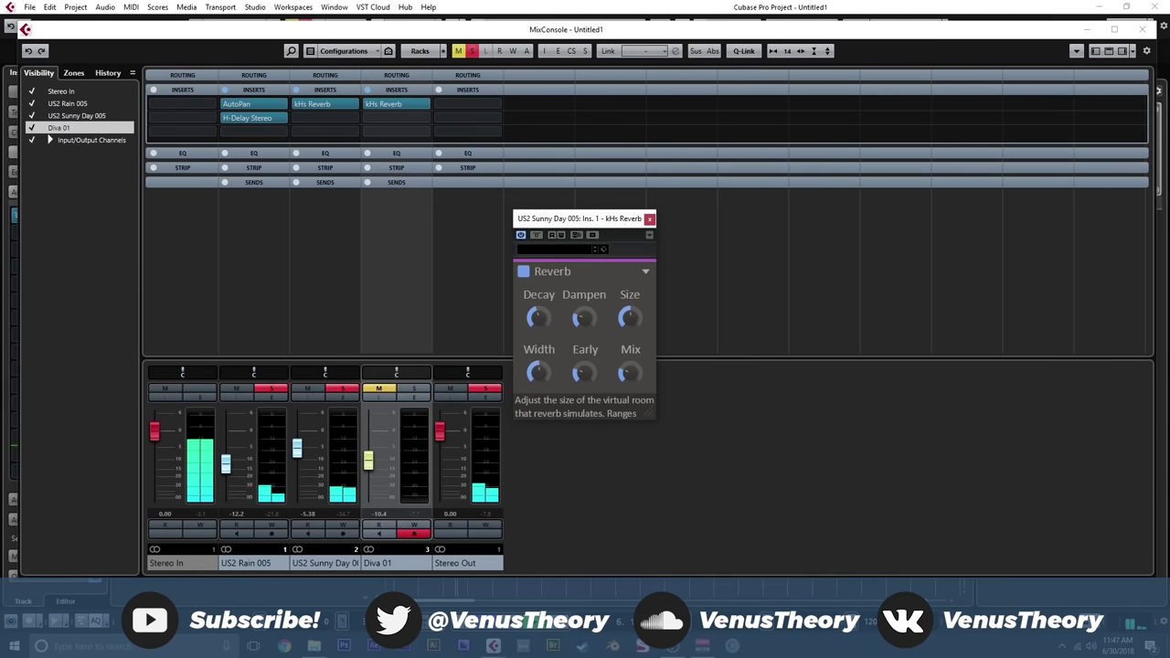
pyautogui.click(650, 219)
# - Solo Diva 01 as well and insert kHs Distortion after its reverb, using the Saturate type with reduced drive
pyautogui.click(414, 388)
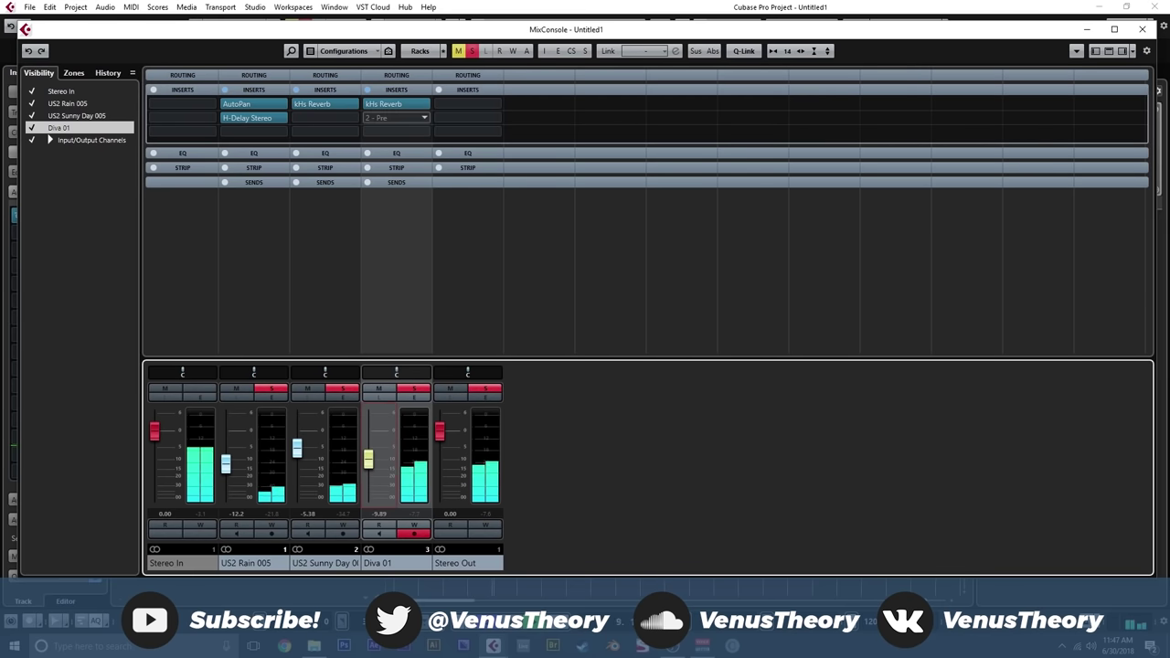
pyautogui.click(396, 117)
pyautogui.scroll(-4, 454, 275)
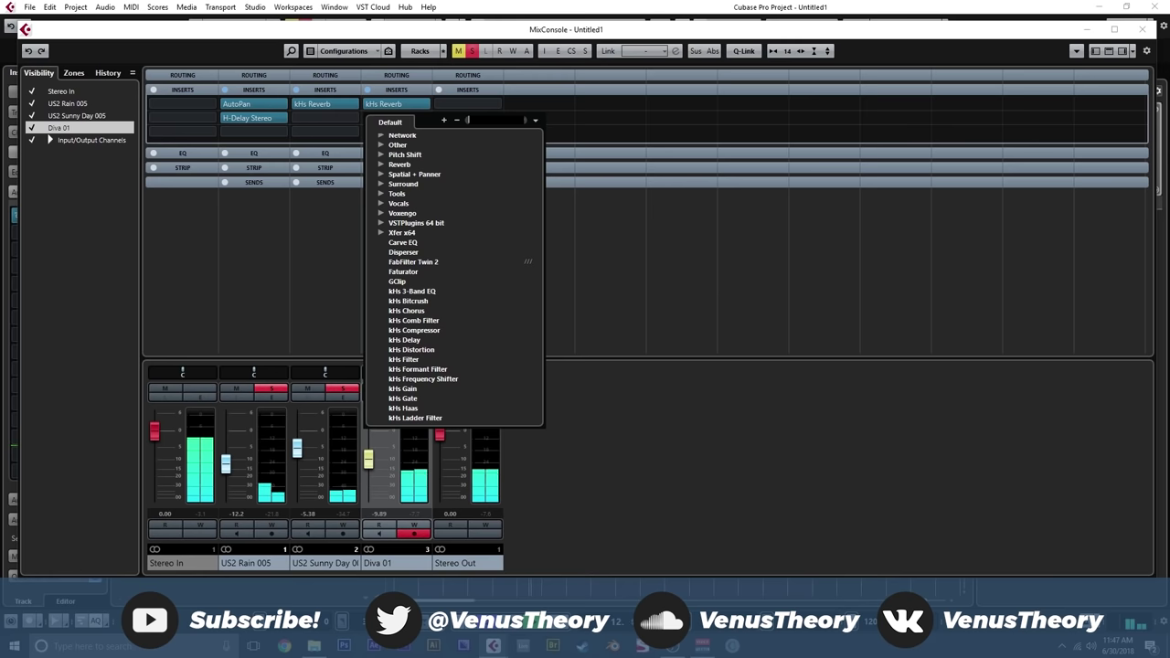
pyautogui.click(411, 349)
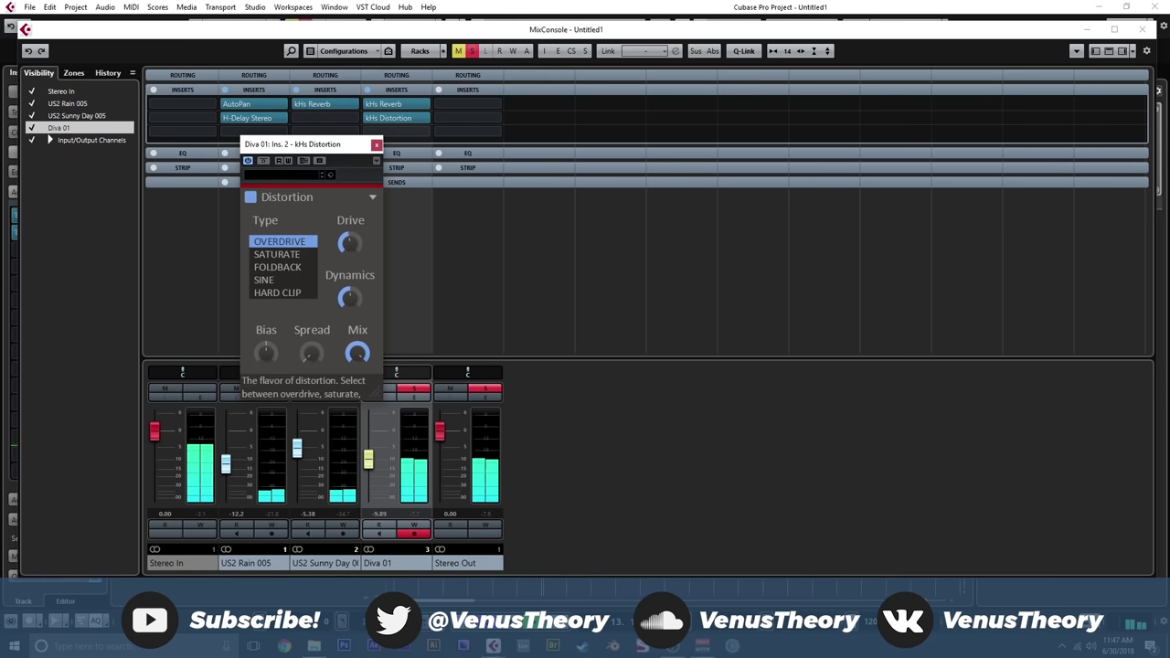
pyautogui.click(276, 254)
pyautogui.moveTo(350, 243); pyautogui.dragTo(350, 241)
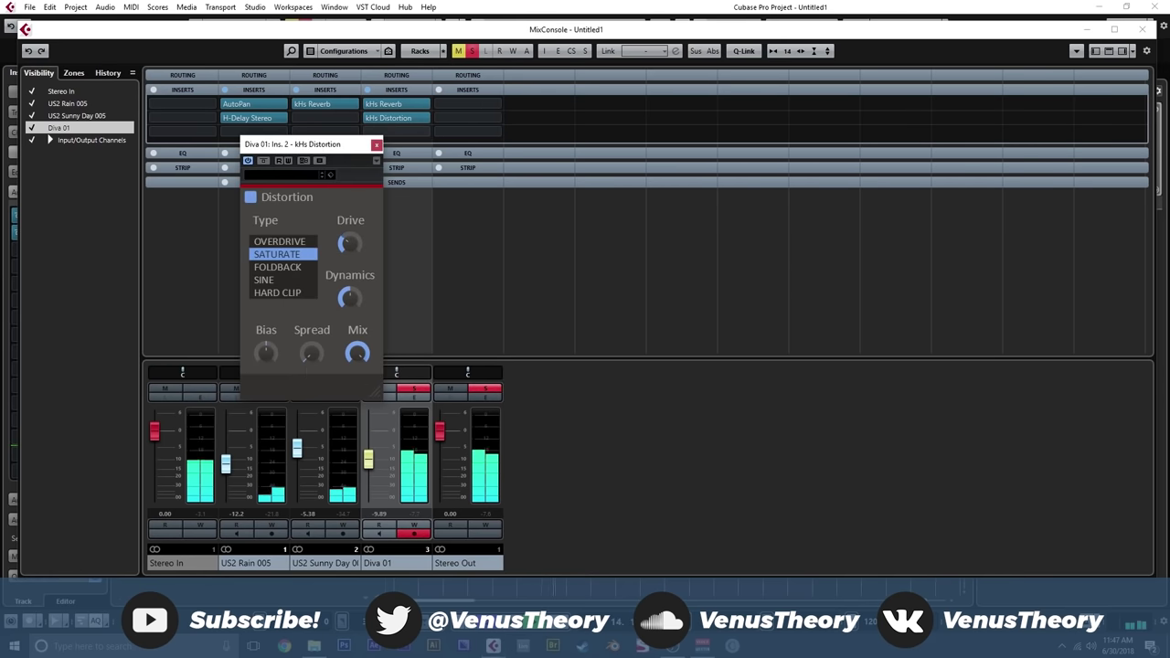
pyautogui.click(376, 145)
# - Insert the Frequency EQ on Diva 01 with a -6.6 dB dip at 236 Hz and a Cut 24 low cut at 125 Hz
pyautogui.click(392, 132)
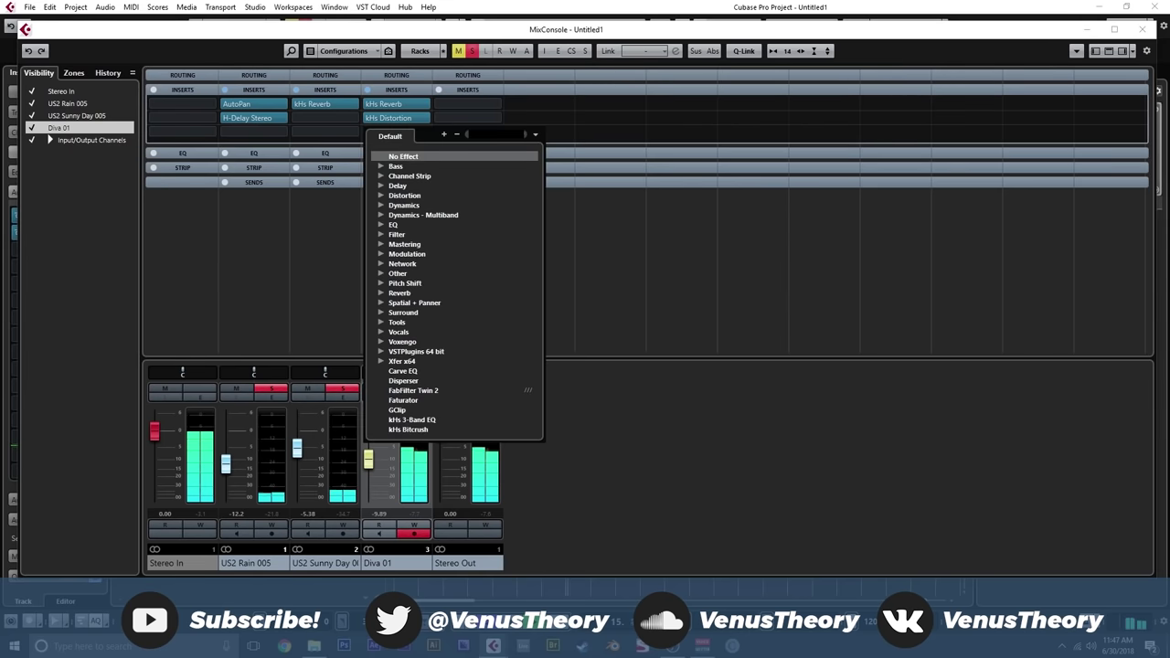
pyautogui.click(381, 224)
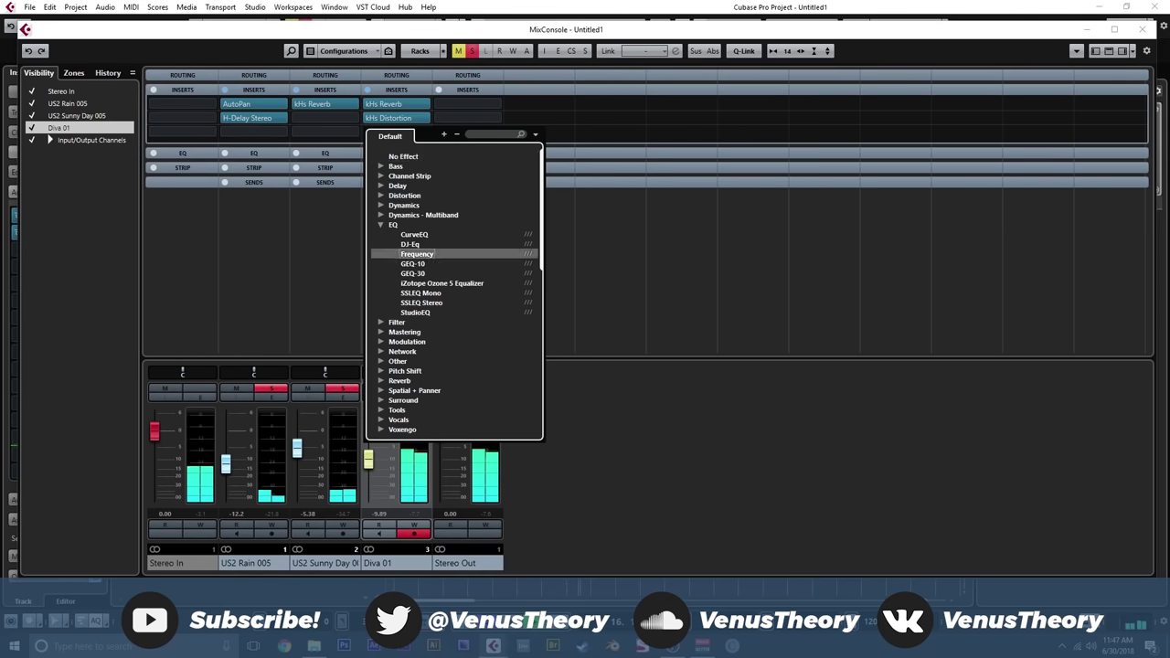
pyautogui.click(417, 253)
pyautogui.moveTo(586, 216); pyautogui.dragTo(638, 242)
pyautogui.click(520, 351)
pyautogui.click(531, 391)
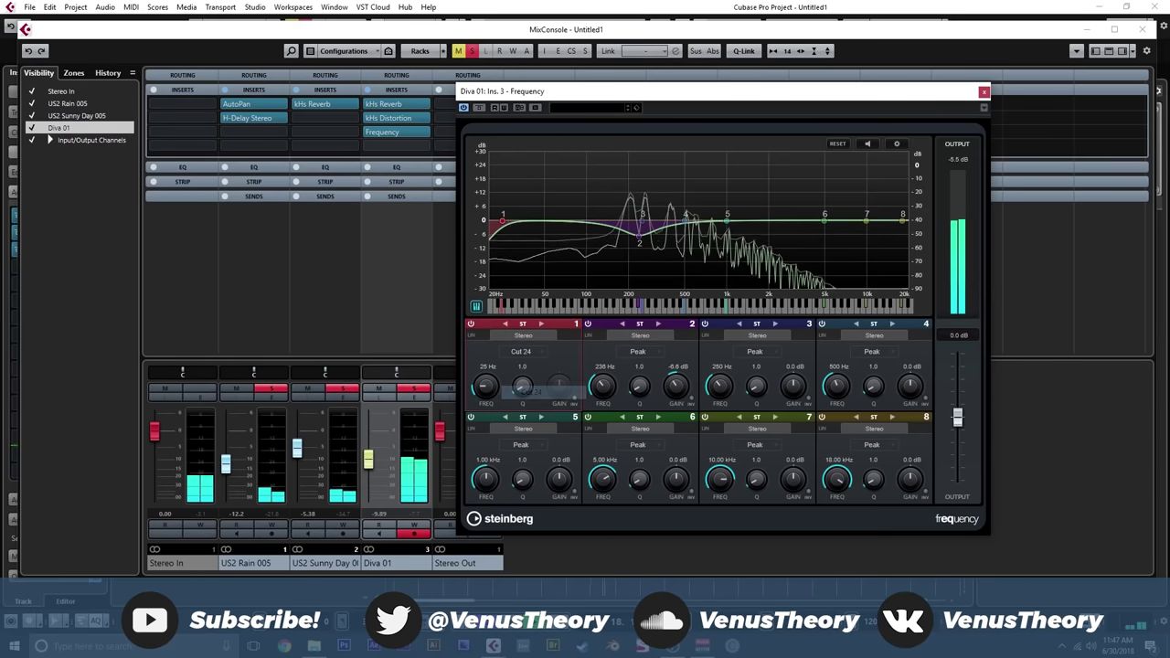
pyautogui.moveTo(502, 221); pyautogui.dragTo(600, 236)
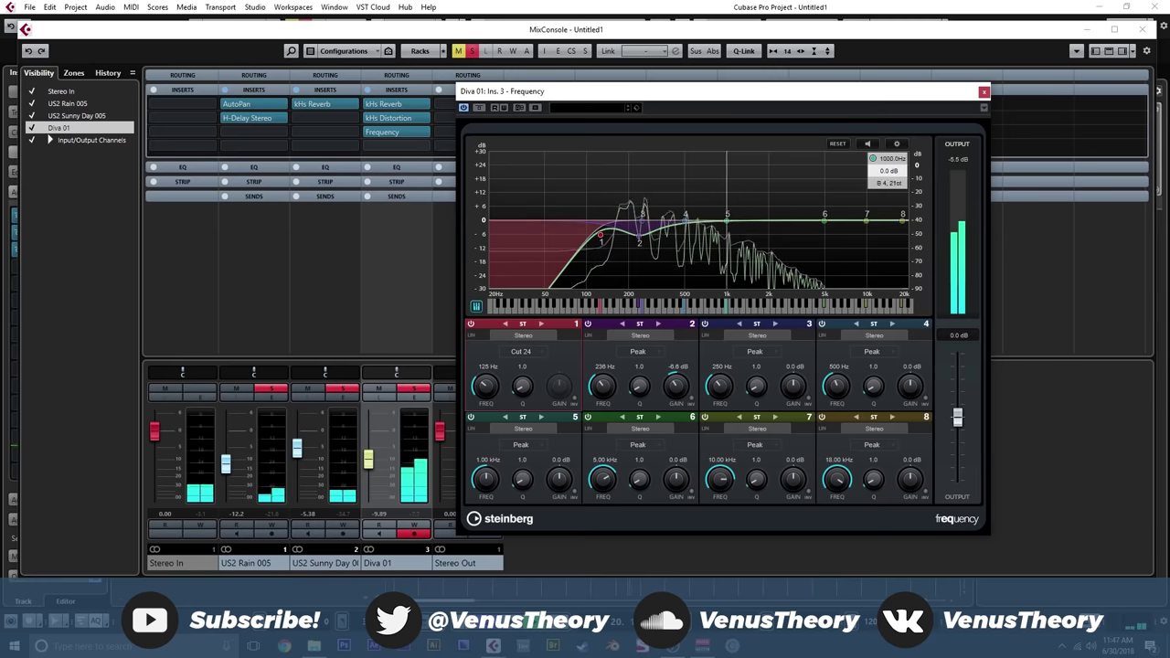
# - Boost Frequency band 5 on Diva 01 by 2.9 dB at 3.57 kHz with Q 0.5, and close the EQ and MixConsole
pyautogui.moveTo(727, 214); pyautogui.dragTo(803, 213)
pyautogui.scroll(-5, 793, 214)
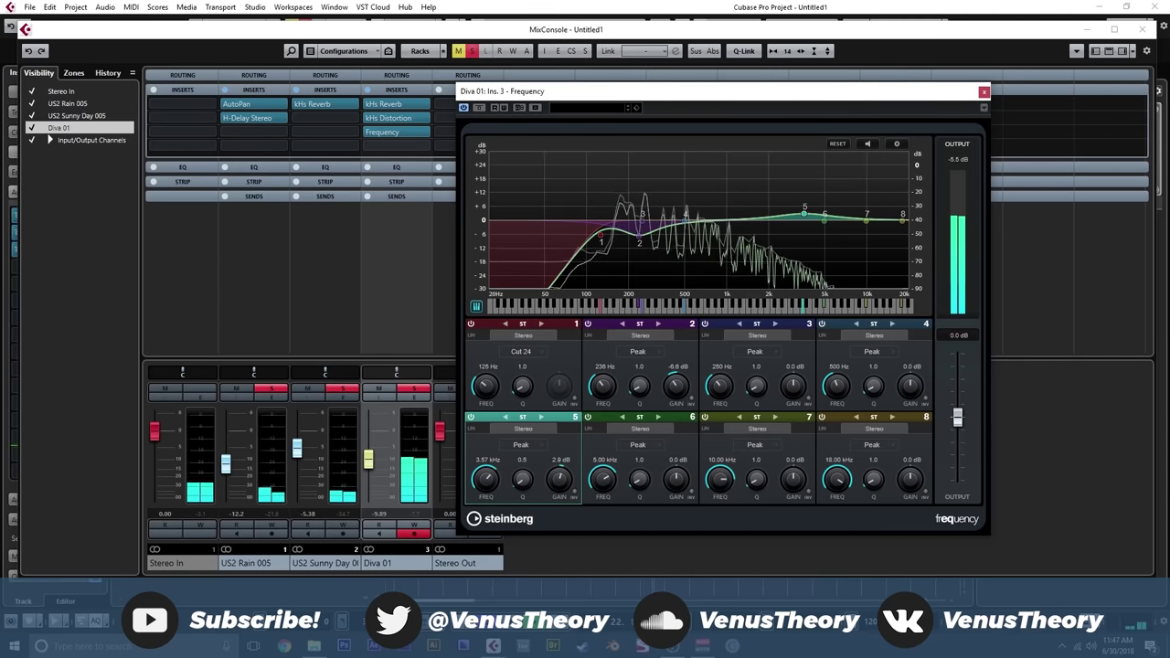
pyautogui.click(983, 92)
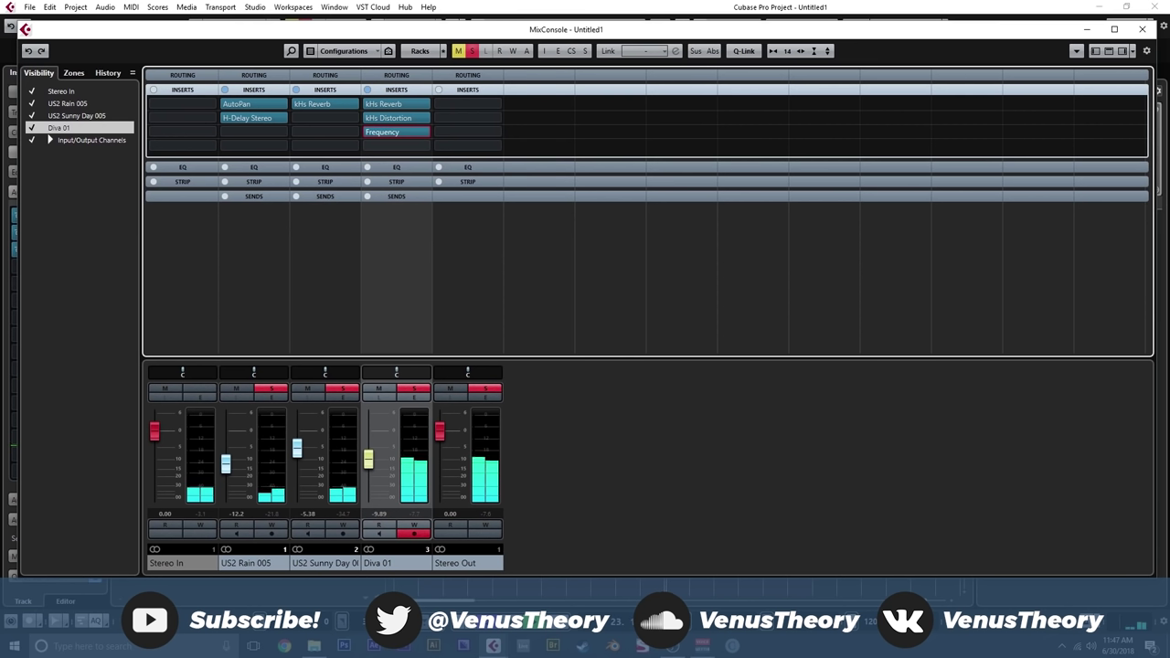
pyautogui.click(1141, 29)
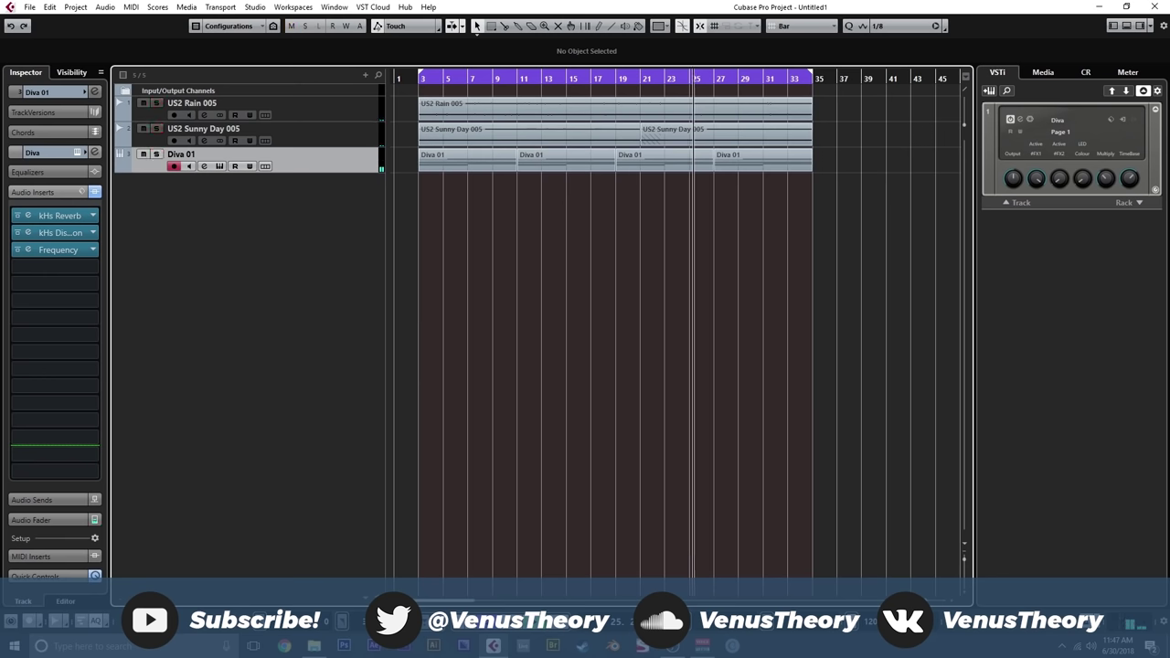
# - Browse the media file browser to the Grand Piano folder within the Samples folder of SFZ Files
pyautogui.click(1042, 71)
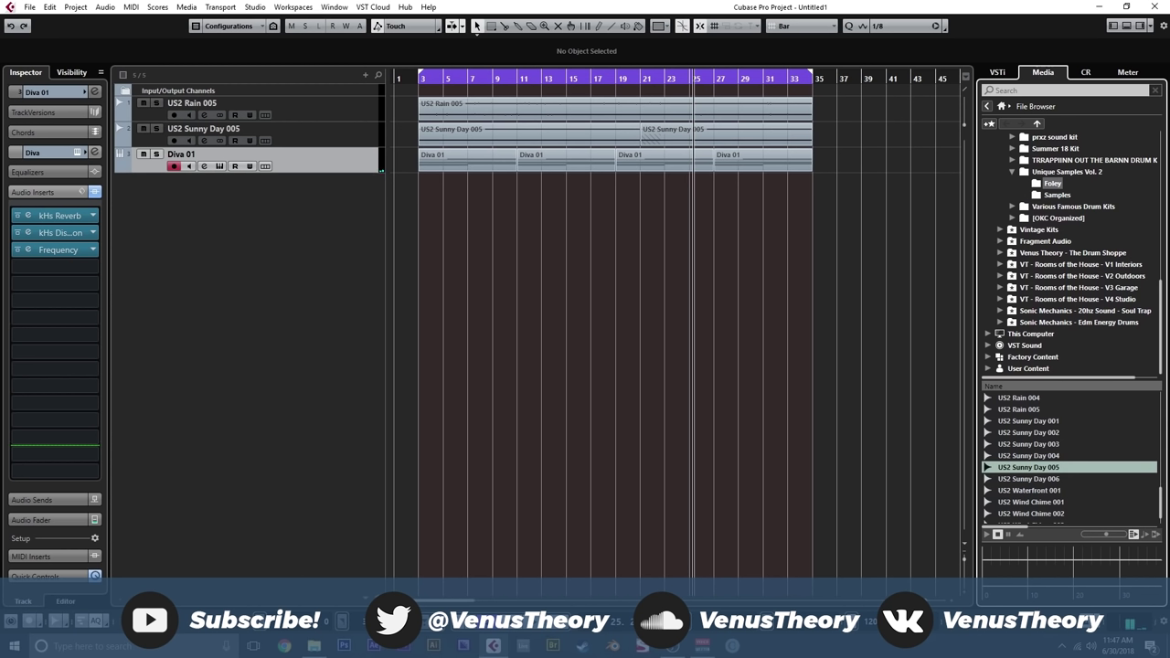
pyautogui.scroll(10, 1022, 197)
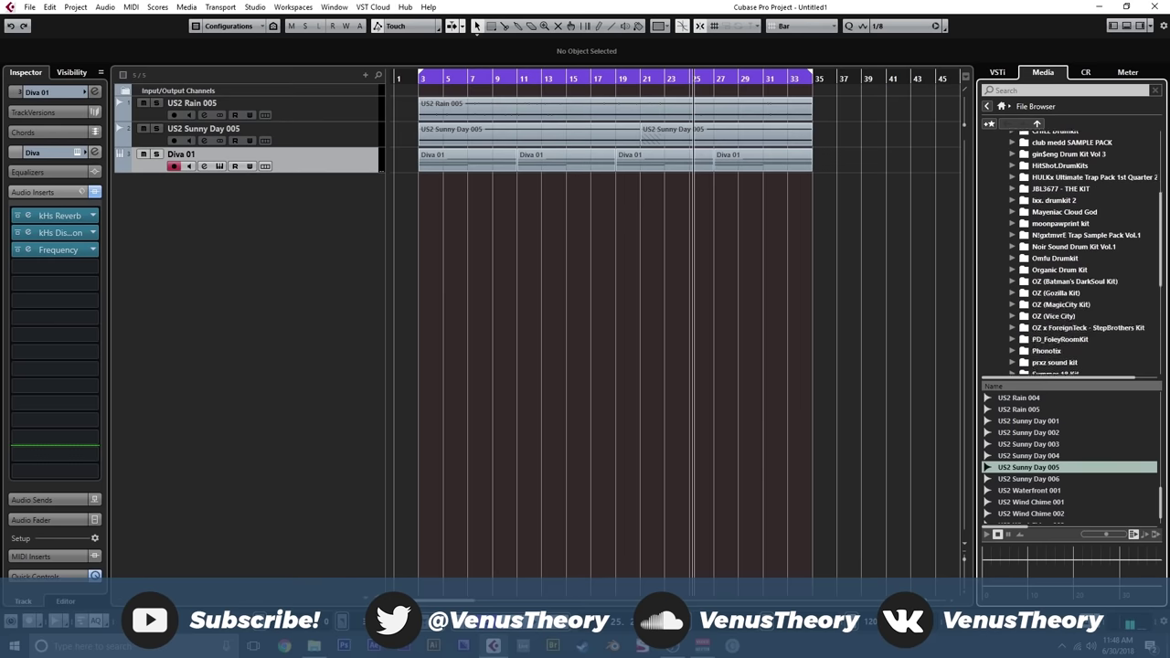
pyautogui.scroll(3, 1069, 252)
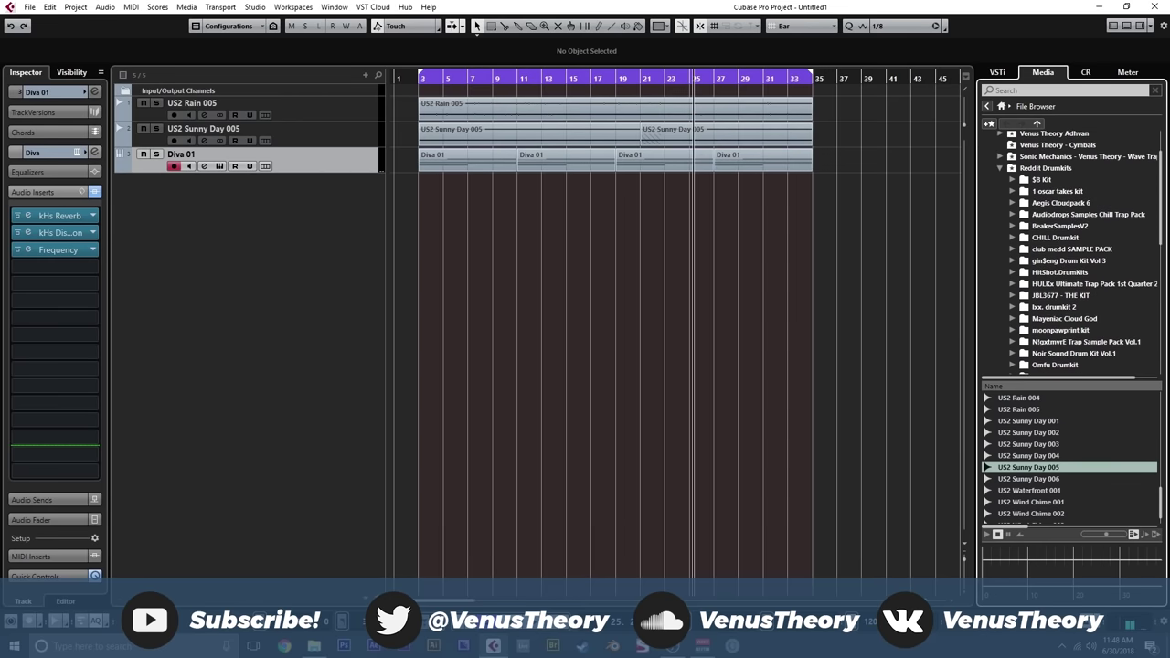
pyautogui.scroll(3, 1070, 251)
pyautogui.click(999, 160)
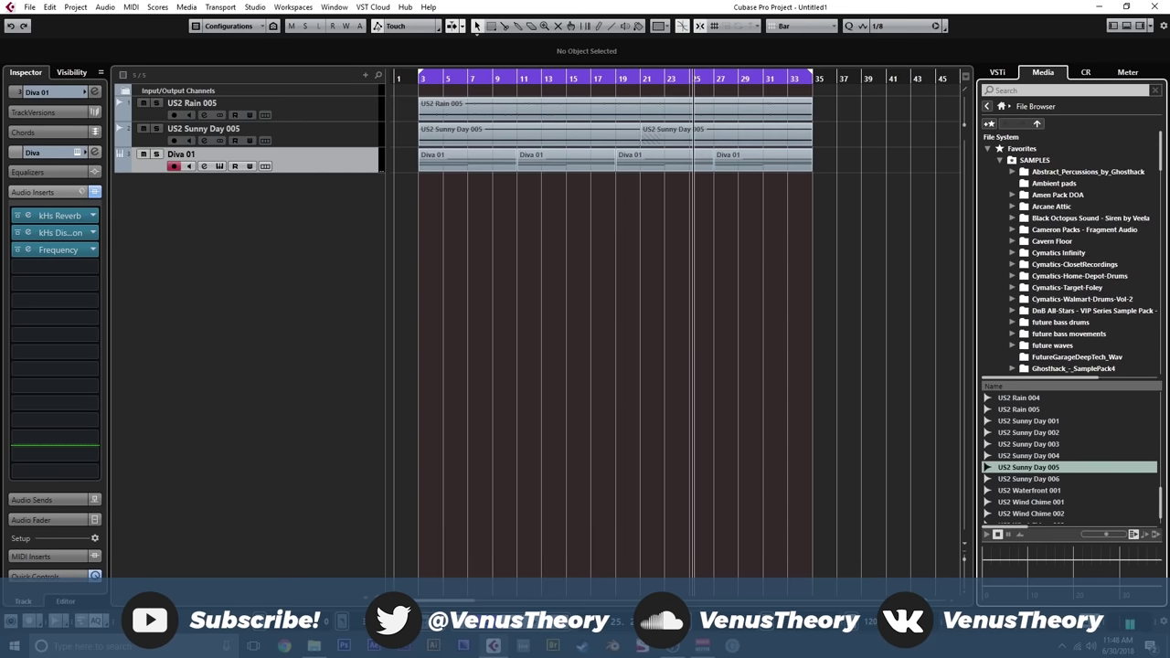
pyautogui.scroll(-6, 1069, 251)
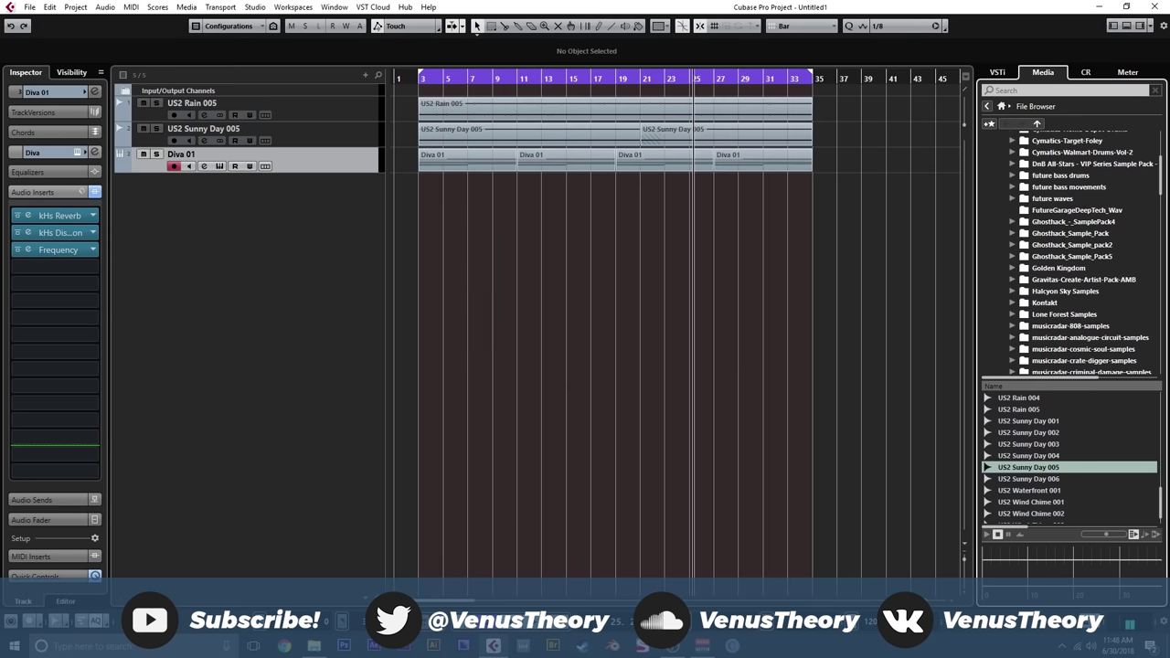
pyautogui.scroll(-6, 1069, 251)
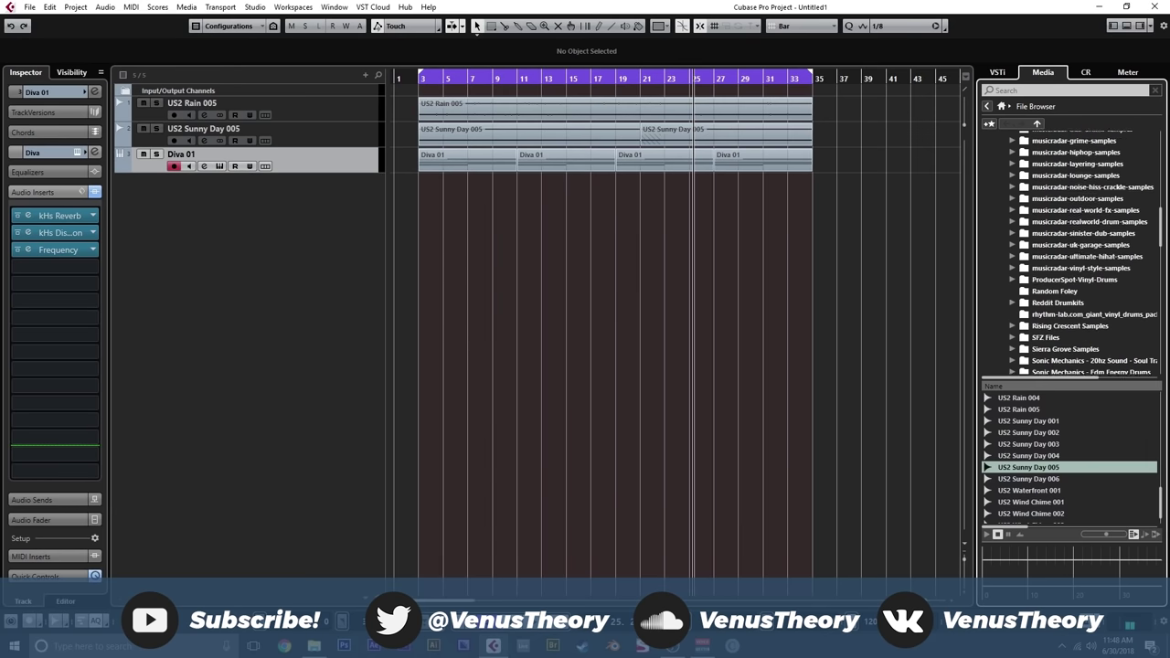
pyautogui.click(1011, 312)
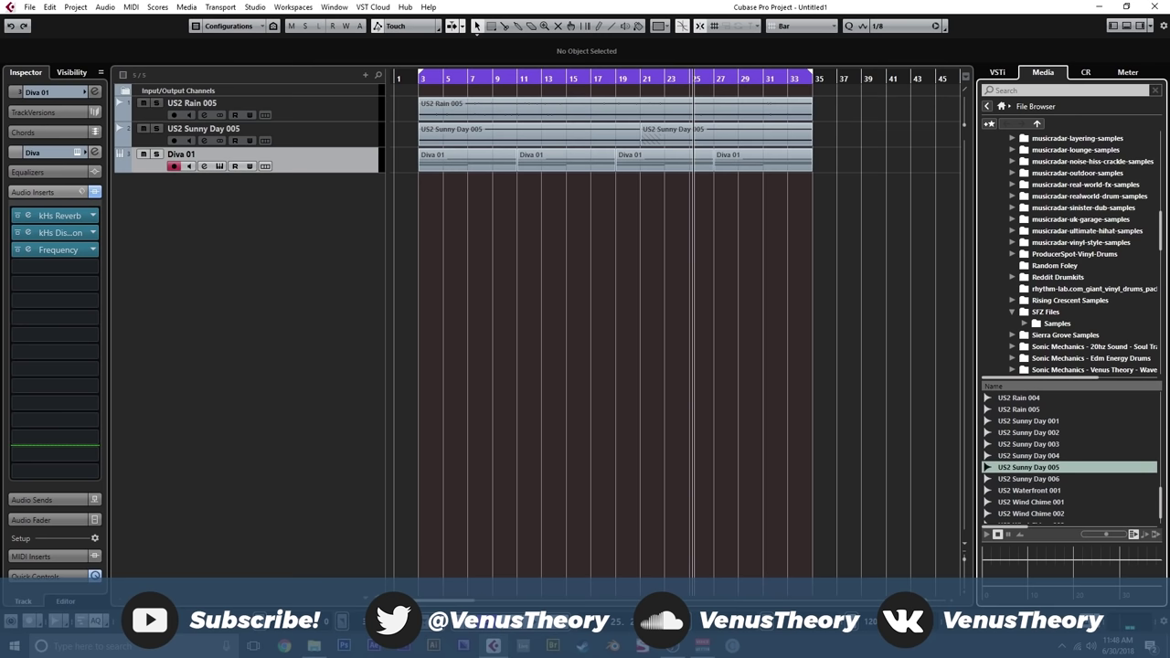
pyautogui.click(1024, 324)
pyautogui.scroll(-10, 1023, 324)
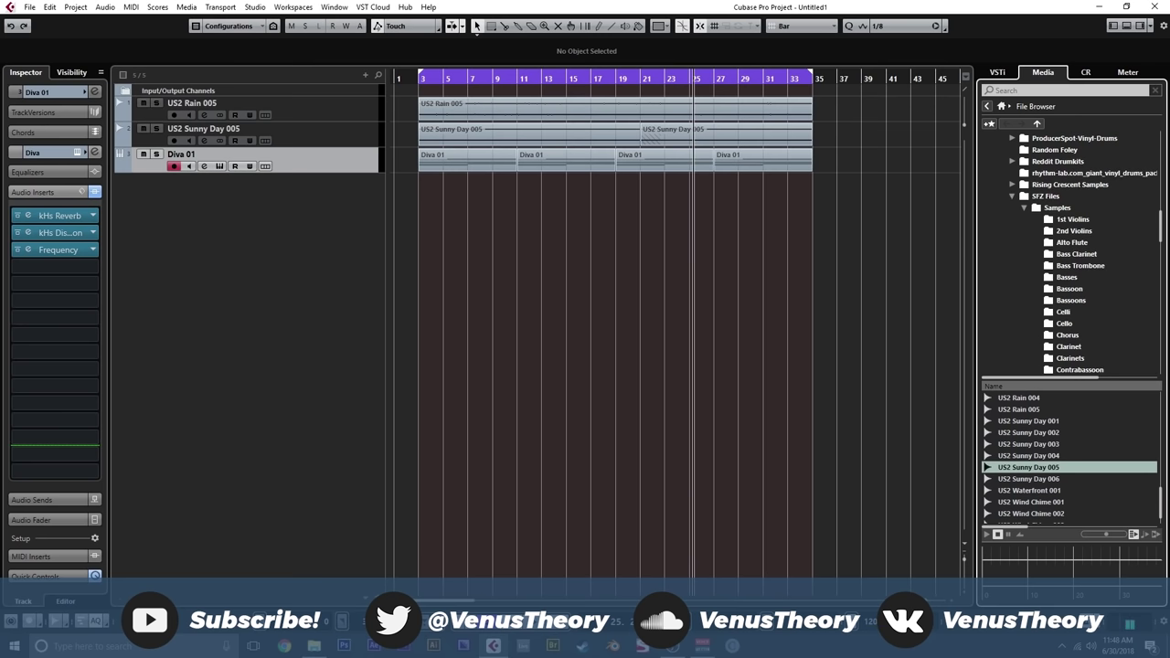
pyautogui.click(1057, 208)
pyautogui.scroll(-10, 1057, 208)
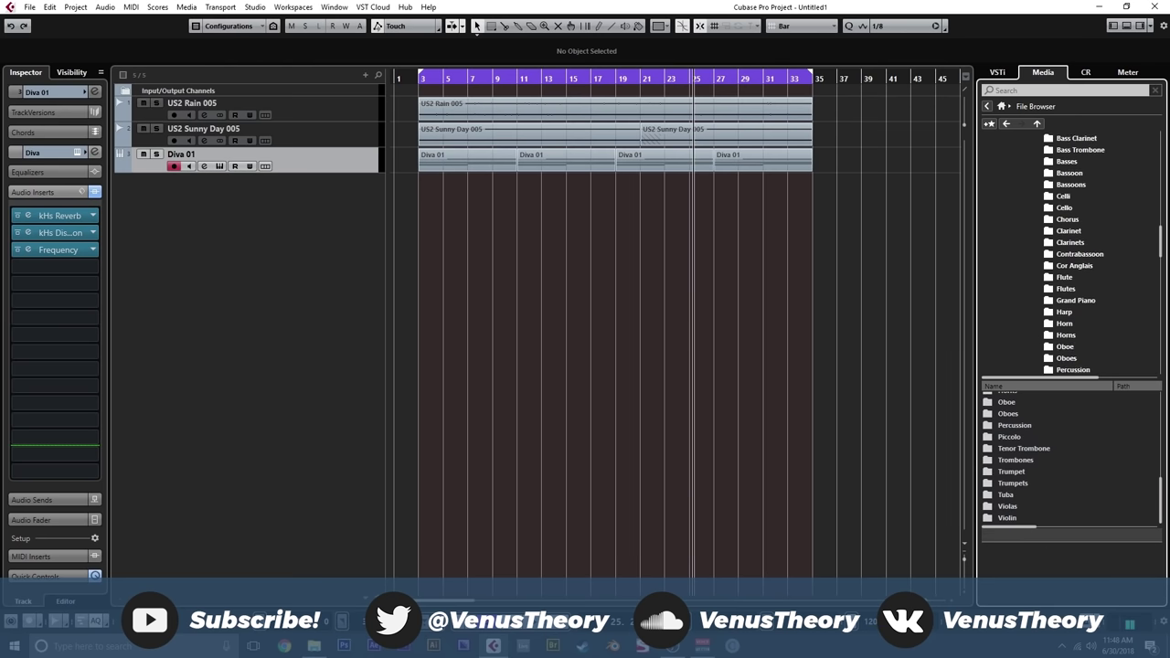
pyautogui.scroll(-1, 1069, 251)
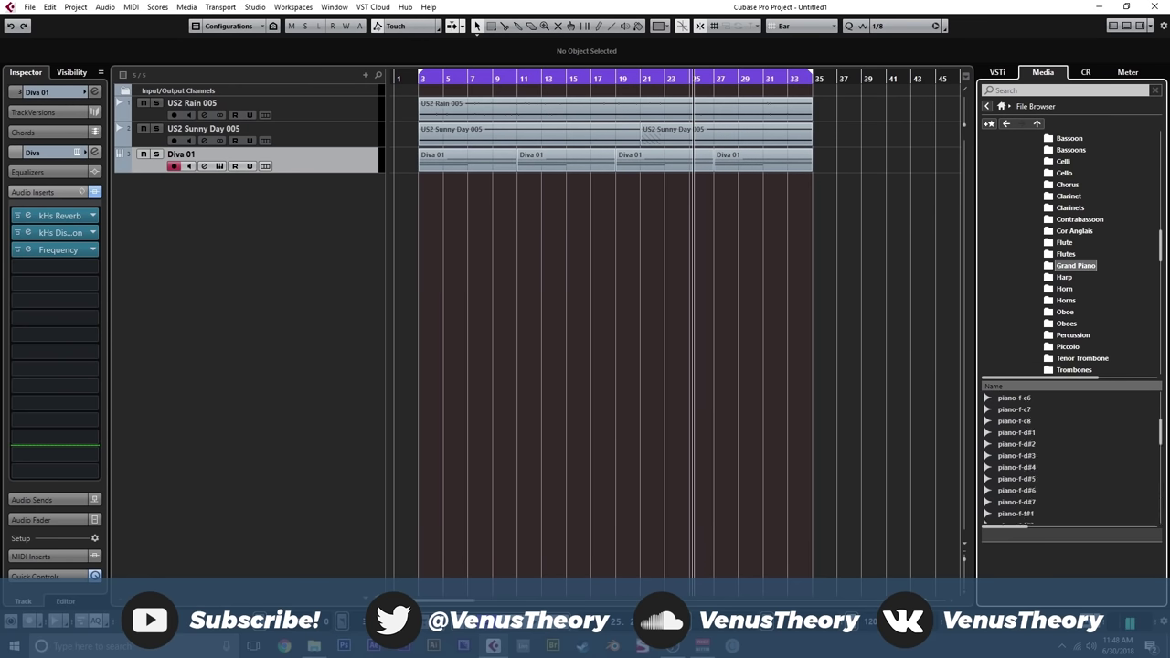
# - Audition the piano-f samples and import piano-f-c5 onto a new track at bar 10, copied to the working directory
pyautogui.click(1014, 432)
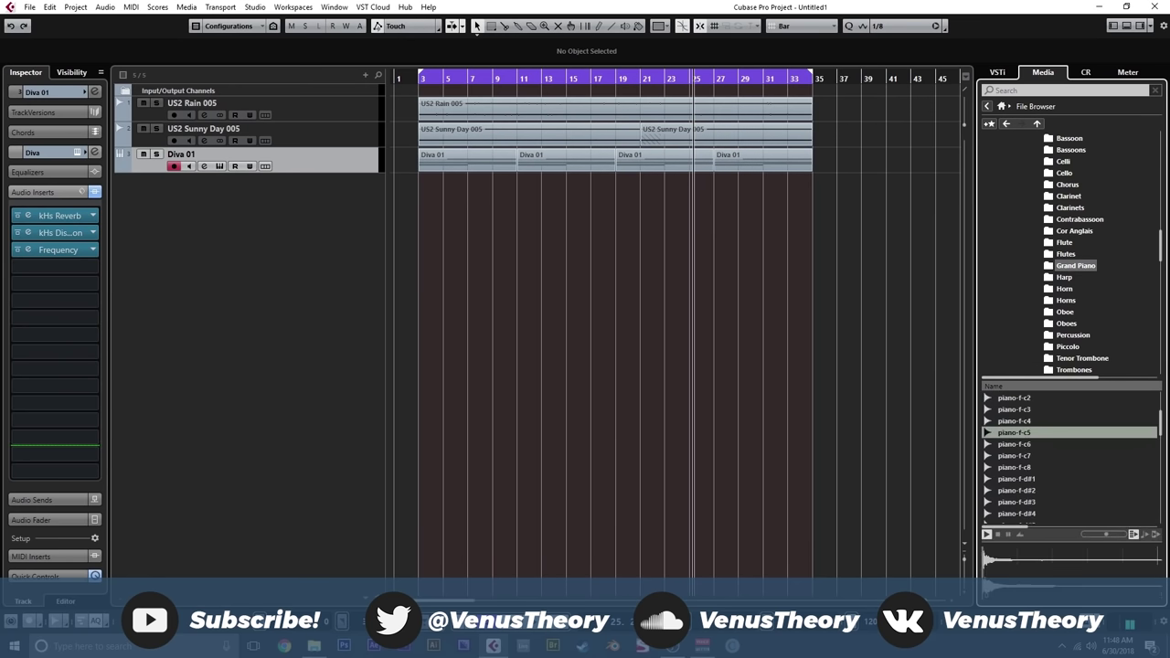
pyautogui.click(1014, 421)
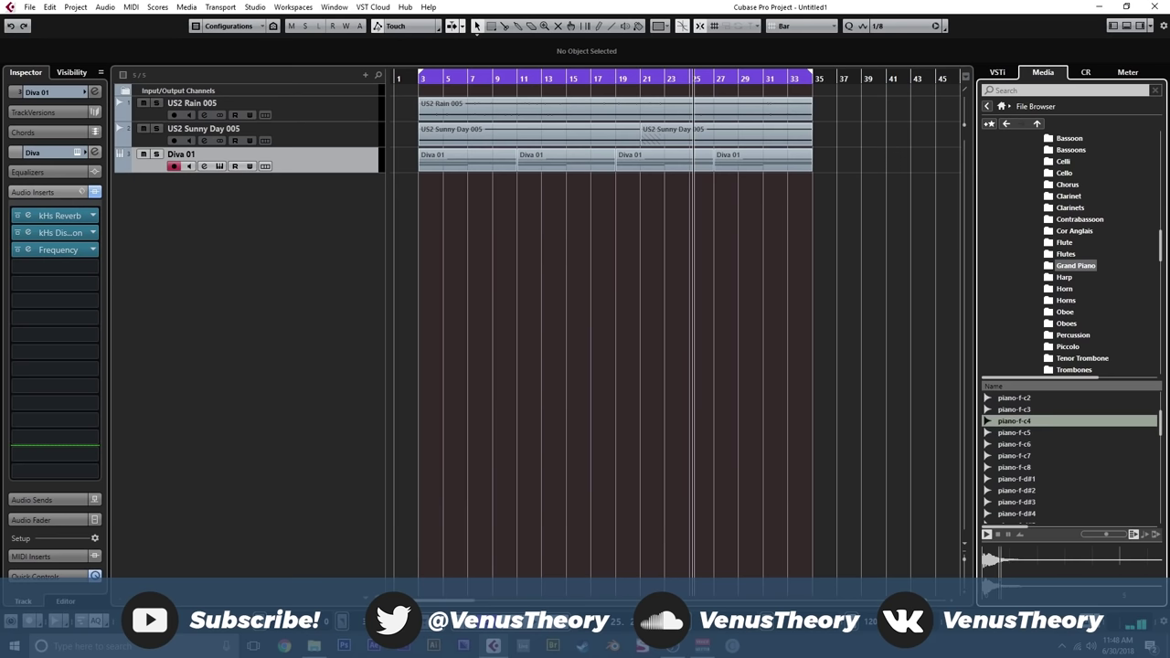
pyautogui.click(1015, 432)
pyautogui.click(1014, 410)
pyautogui.click(1014, 433)
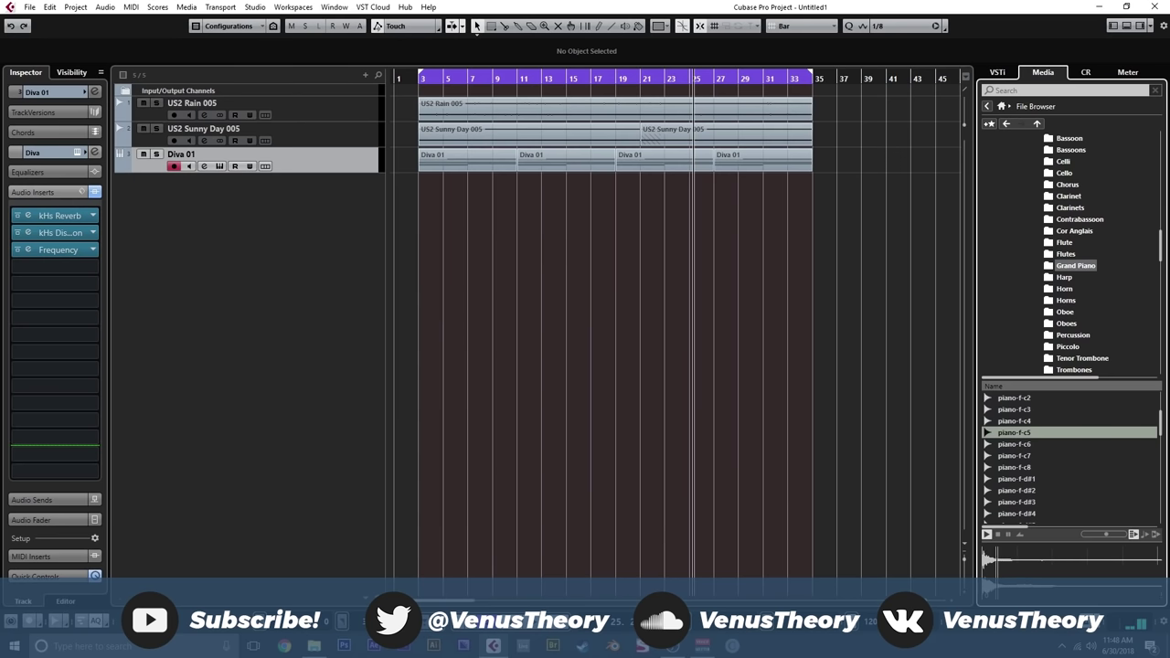
pyautogui.moveTo(1014, 432); pyautogui.dragTo(616, 267)
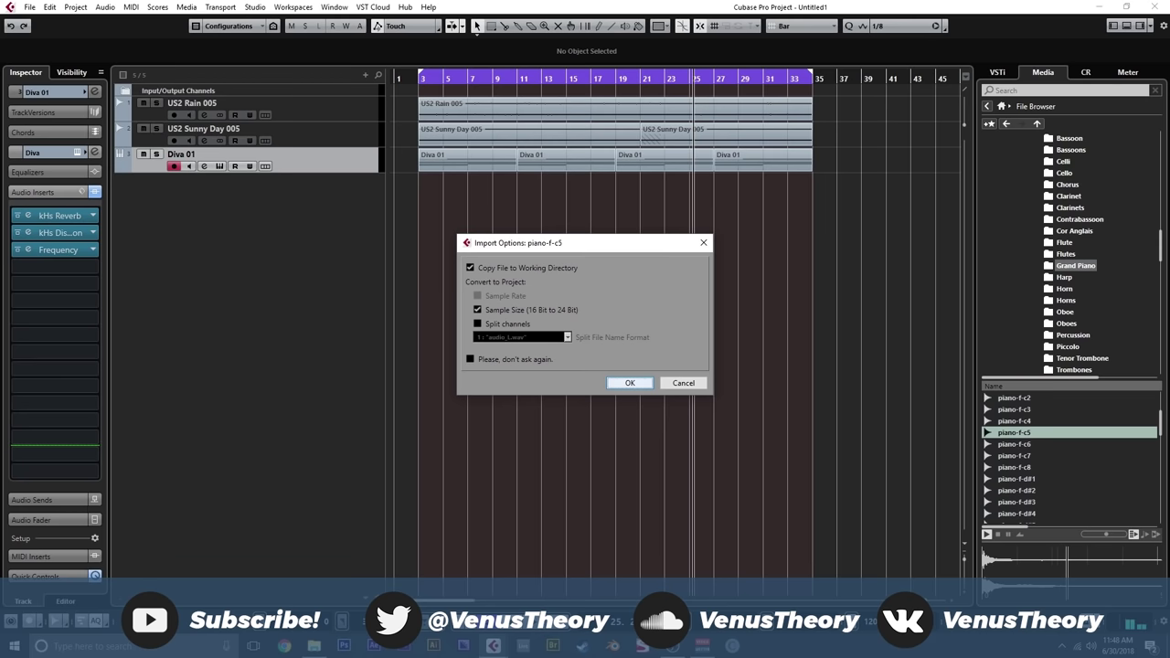
pyautogui.press('Return')
# - Open the Cello sample folder and audition cello-f#3, cello-f#4, cello-f#5 and cello-f#2
pyautogui.scroll(-2, 1069, 256)
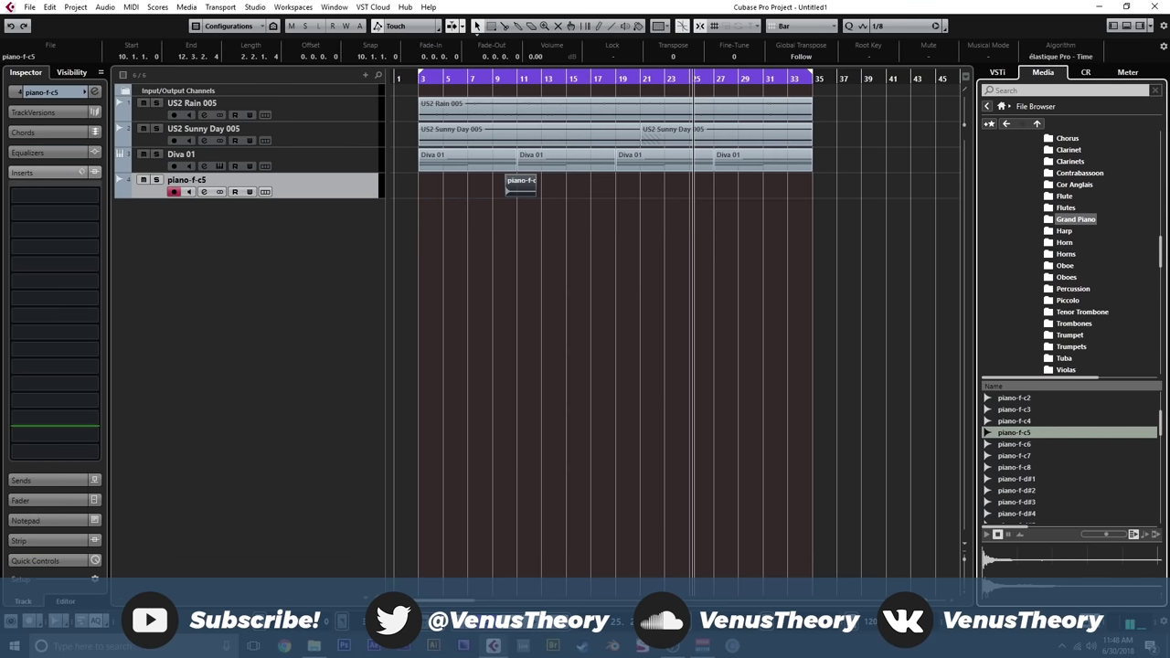
pyautogui.scroll(3, 1069, 256)
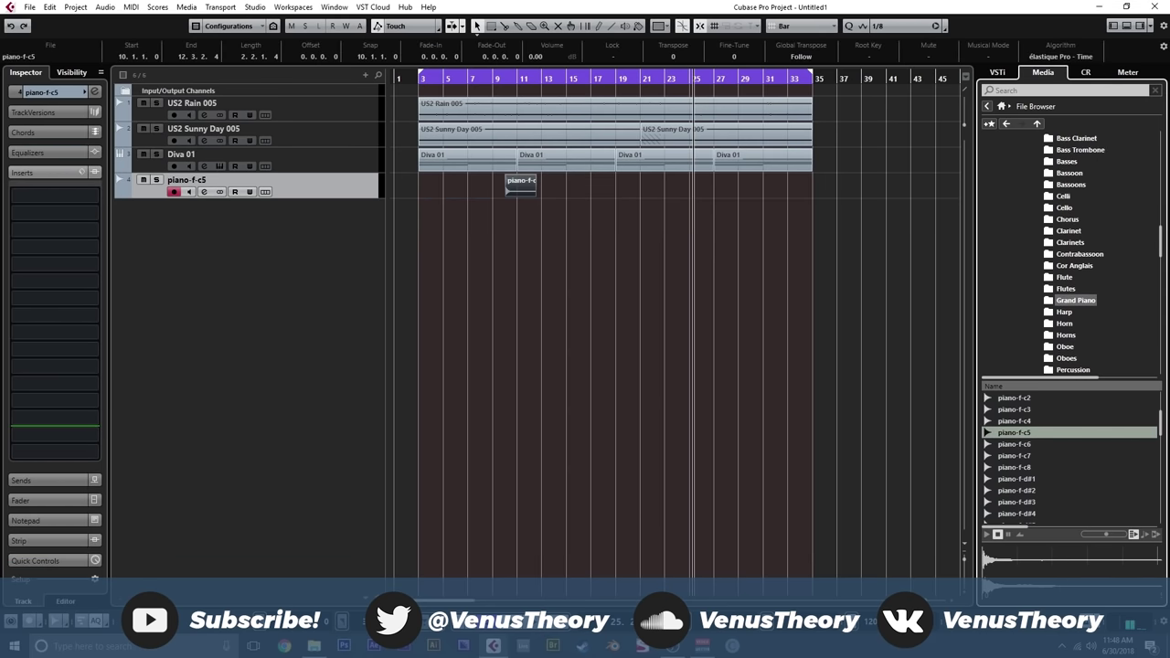
pyautogui.click(1064, 208)
pyautogui.scroll(-1, 1065, 457)
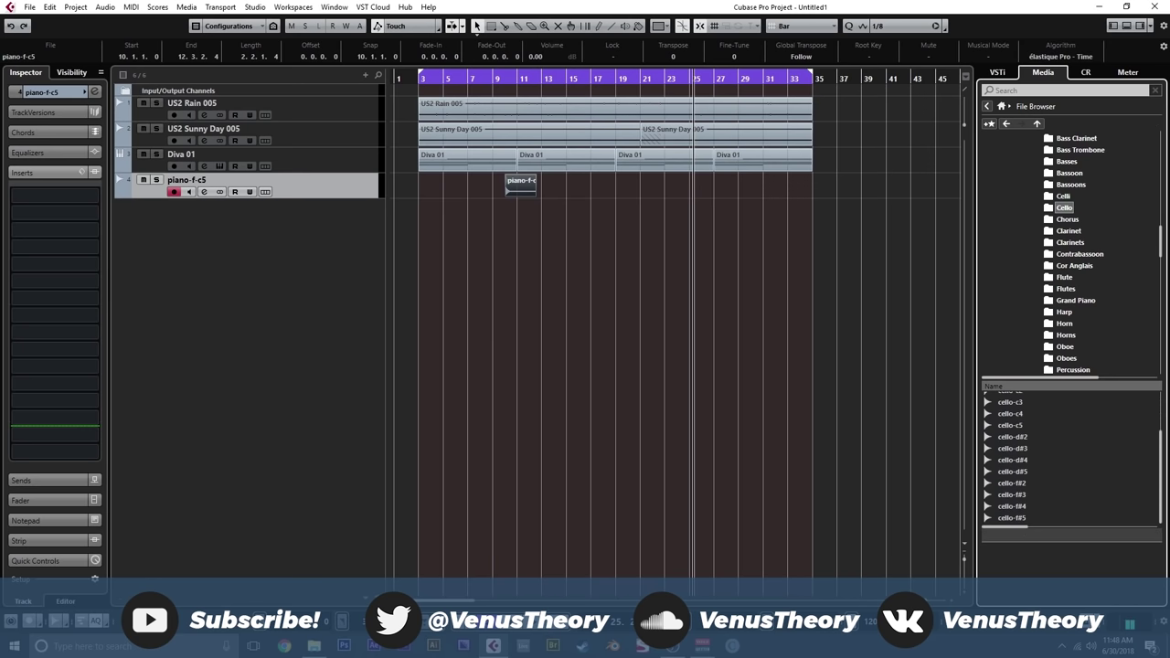
pyautogui.scroll(2, 1070, 457)
pyautogui.scroll(-1, 1069, 457)
pyautogui.click(1011, 495)
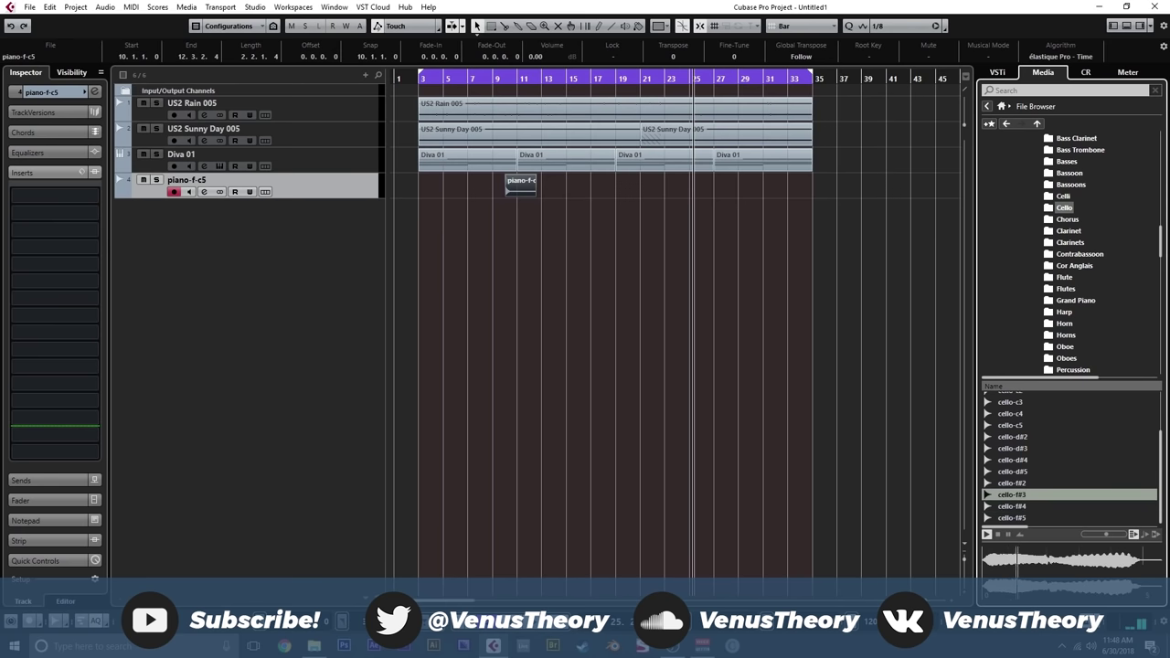
pyautogui.click(1012, 506)
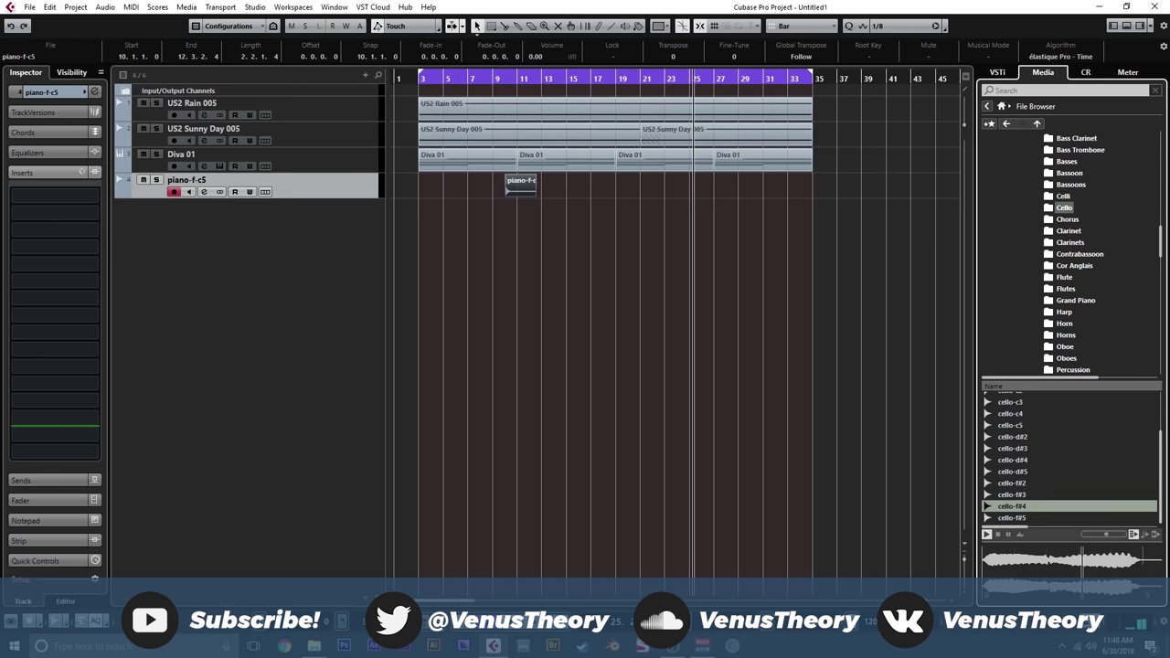
pyautogui.click(1011, 517)
pyautogui.click(1012, 482)
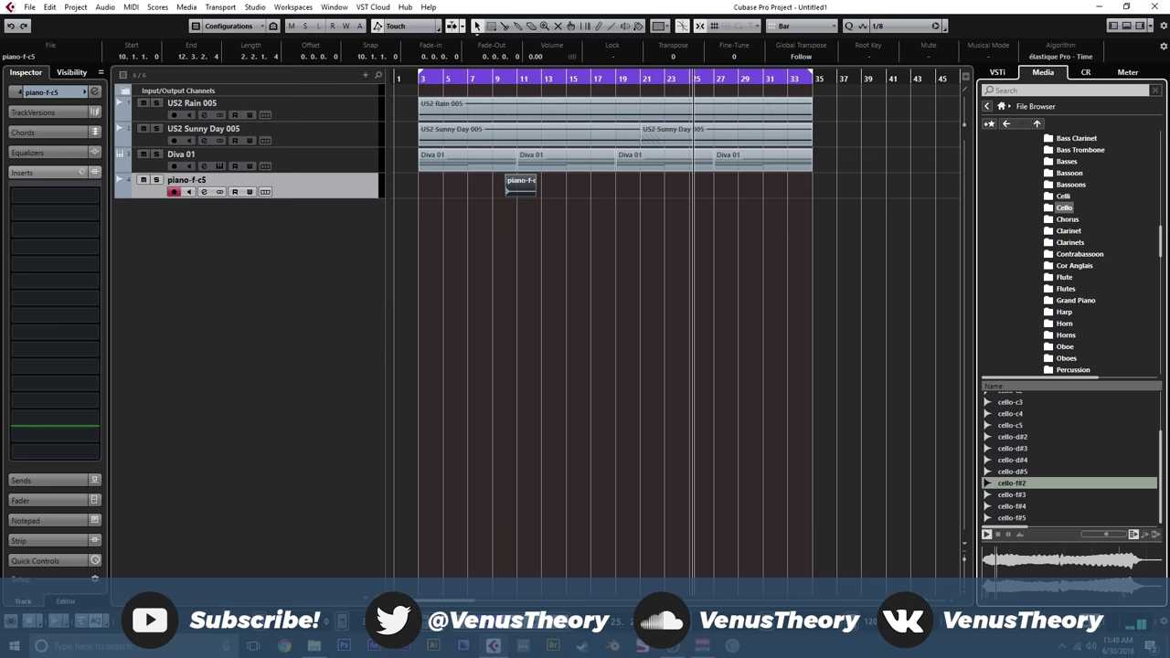
# - Import cello-f#3 onto a new track at bar 15, copied to the working directory
pyautogui.press('Down')
pyautogui.moveTo(1011, 495); pyautogui.dragTo(617, 339)
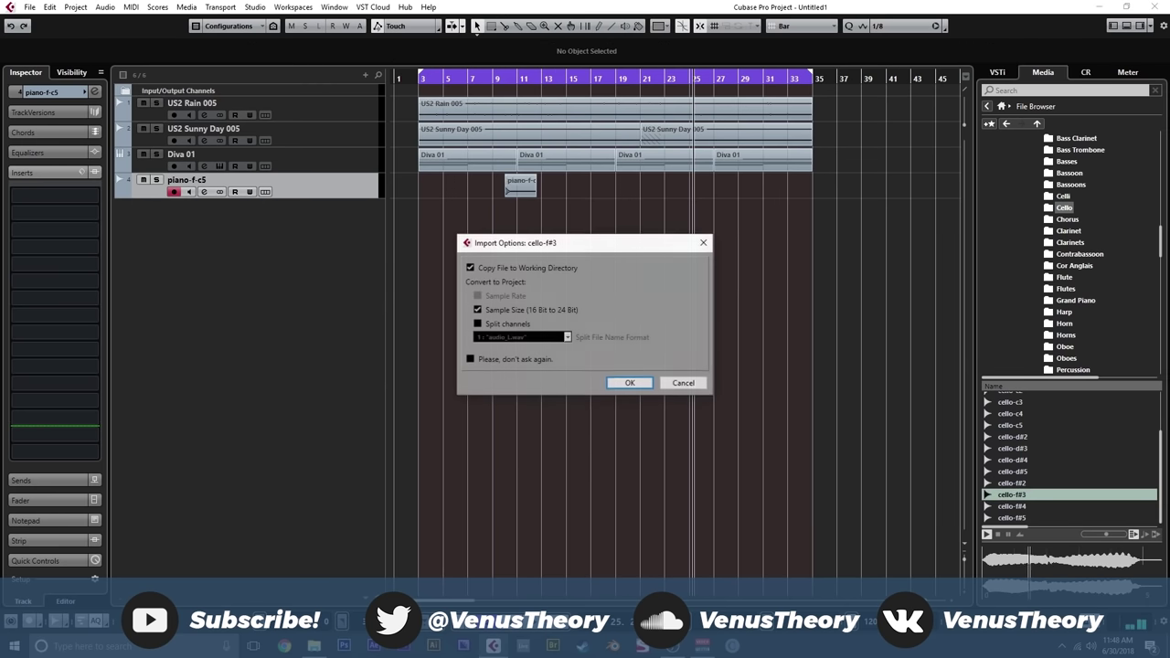
pyautogui.click(630, 382)
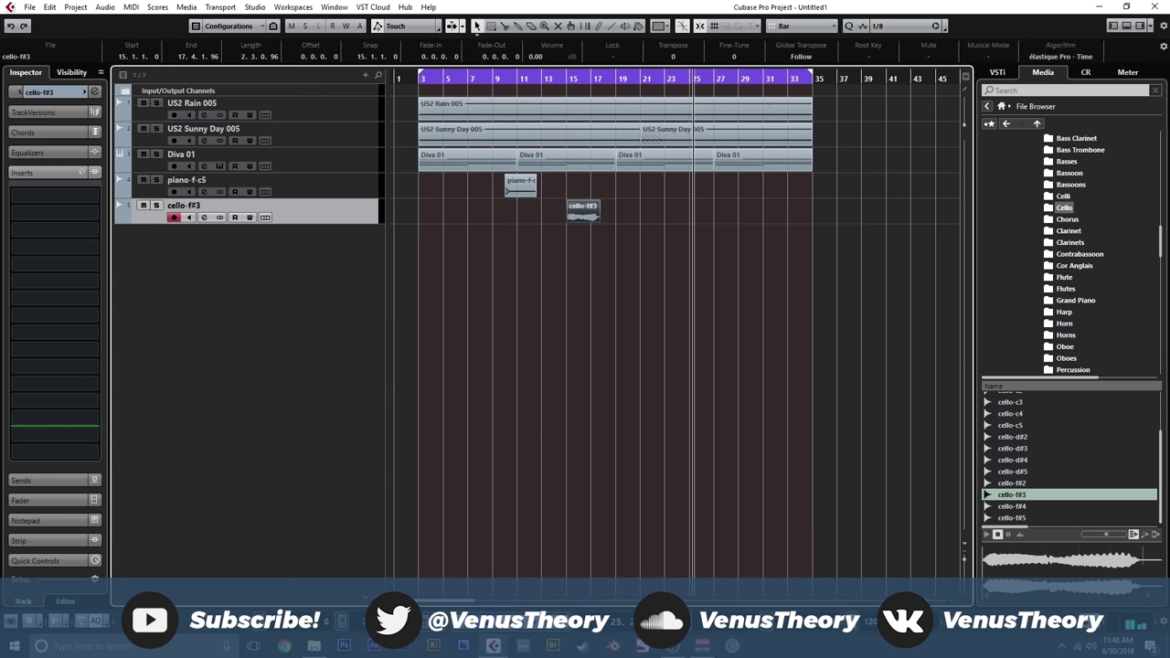
pyautogui.click(630, 381)
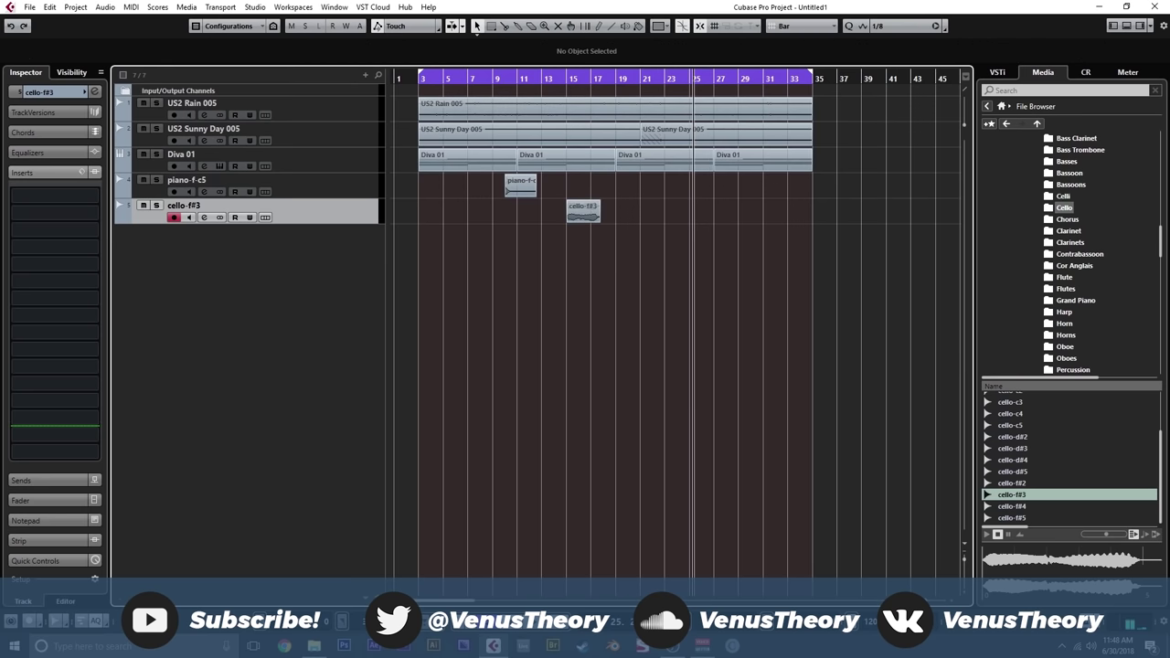
# - Move the piano-f-c5 event to bar 4 and apply the Reverse process to it
pyautogui.press('h')
pyautogui.press('h')
pyautogui.hscroll(-6, 675, 274)
pyautogui.moveTo(662, 184); pyautogui.dragTo(520, 188)
pyautogui.click(50, 7)
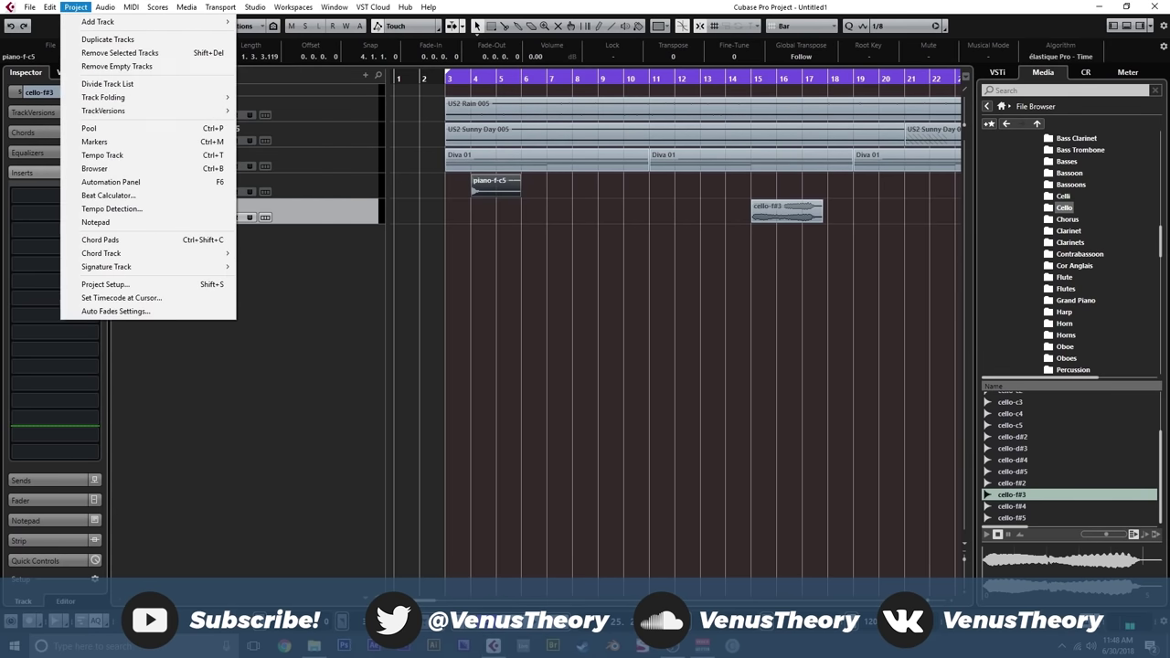
pyautogui.moveTo(105, 7)
pyautogui.moveTo(183, 93)
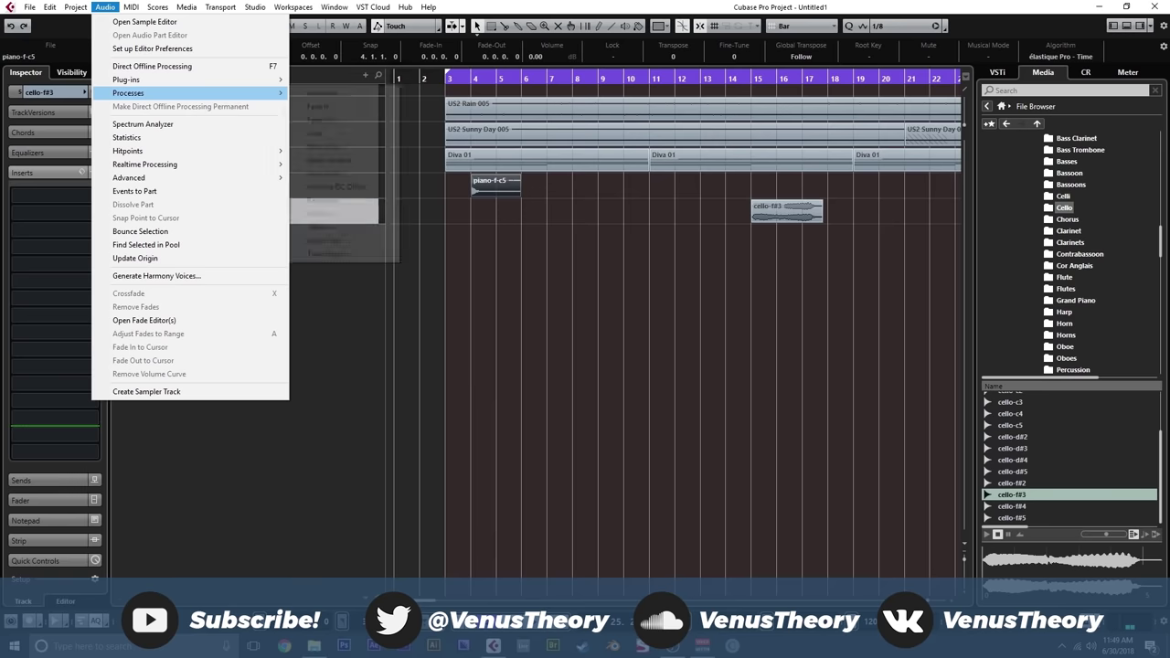
pyautogui.click(320, 214)
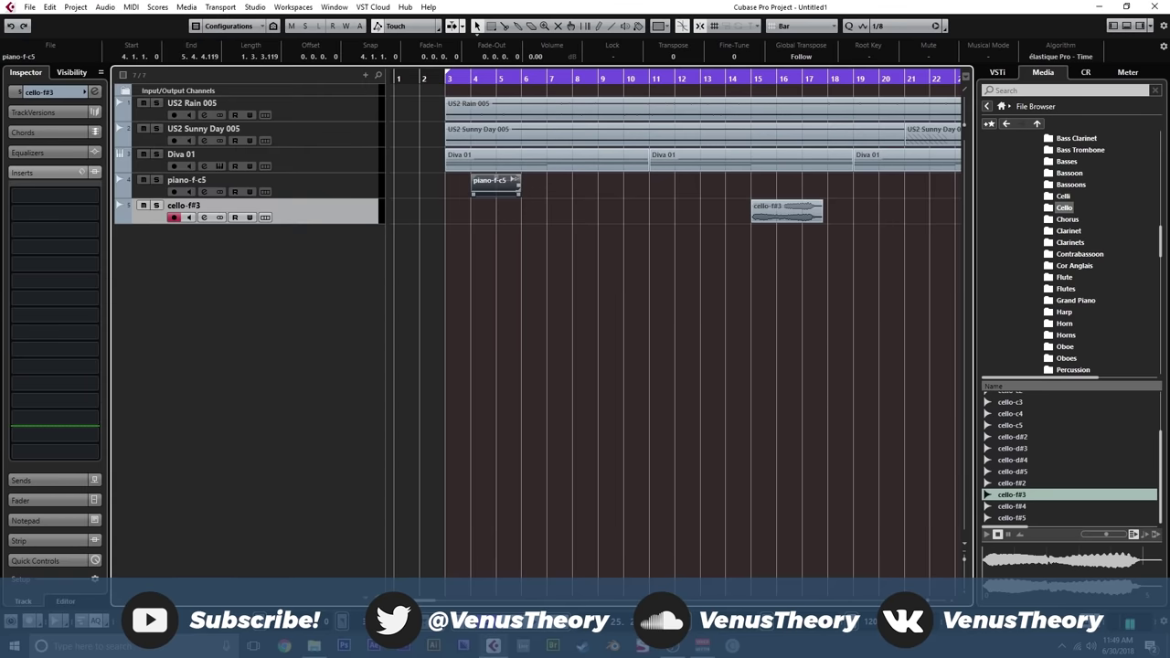
# - Move the reversed piano-f-c5 event to bar 9 and play the arrangement from there
pyautogui.moveTo(494, 186); pyautogui.dragTo(621, 186)
pyautogui.click(598, 80)
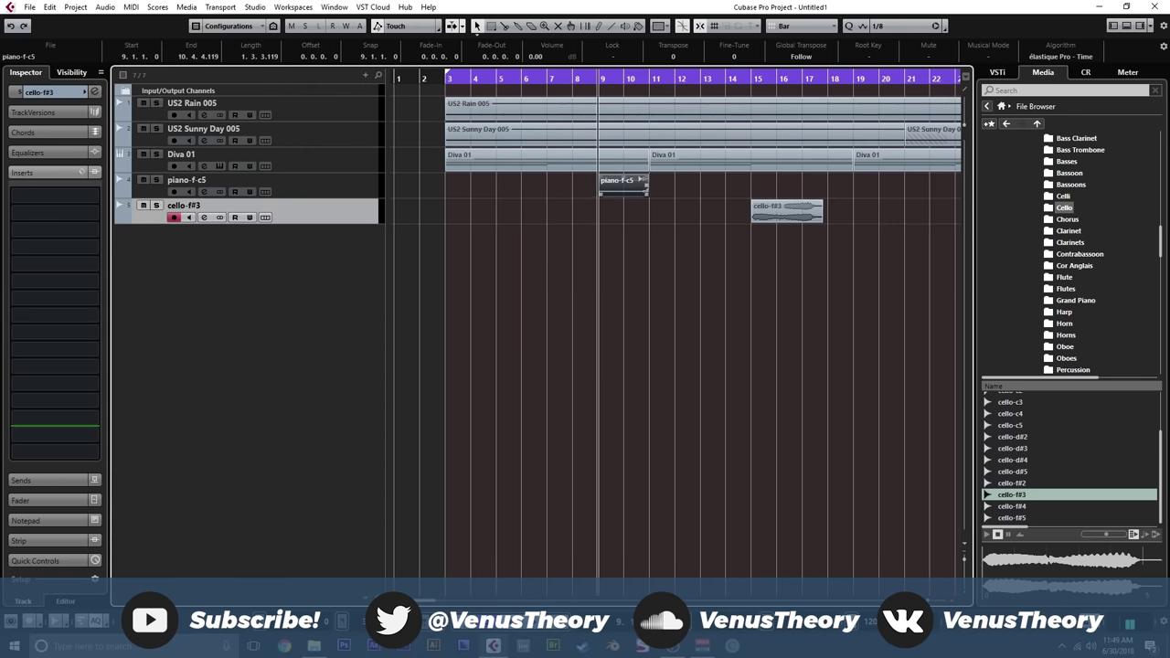
pyautogui.click(611, 283)
pyautogui.press('space')
pyautogui.hscroll(3, 610, 283)
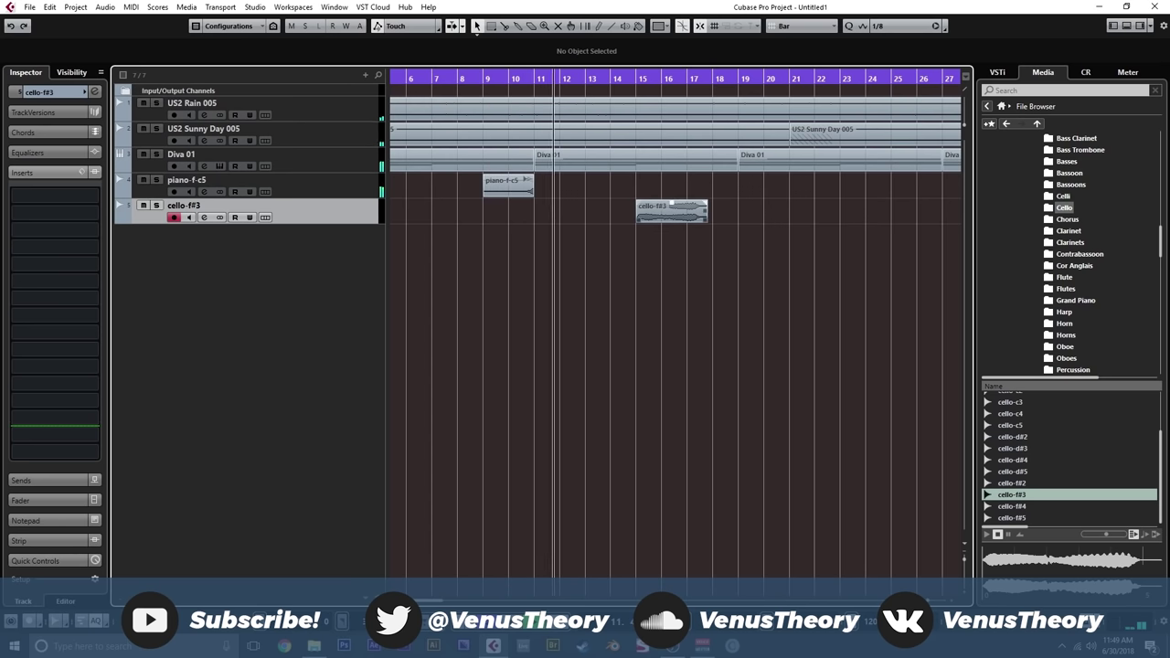
# - Play cello-f#3 from bar 15, fit the event to two bars with Musical Mode on, and transpose it by -1
pyautogui.click(636, 80)
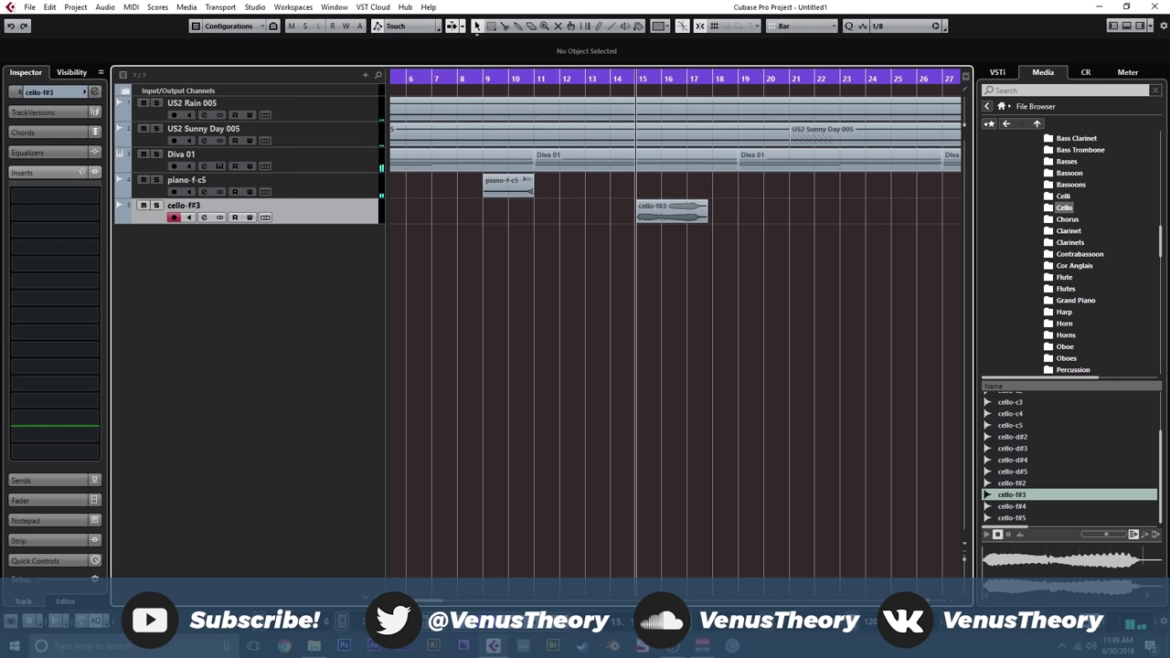
pyautogui.hscroll(3, 675, 332)
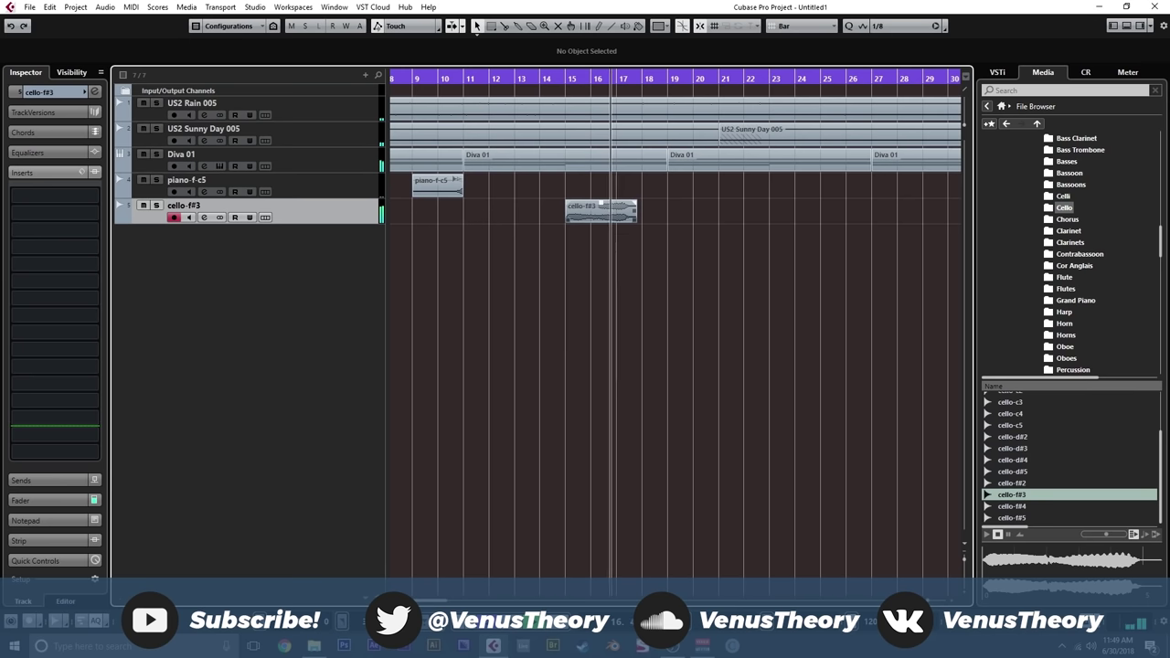
pyautogui.click(601, 205)
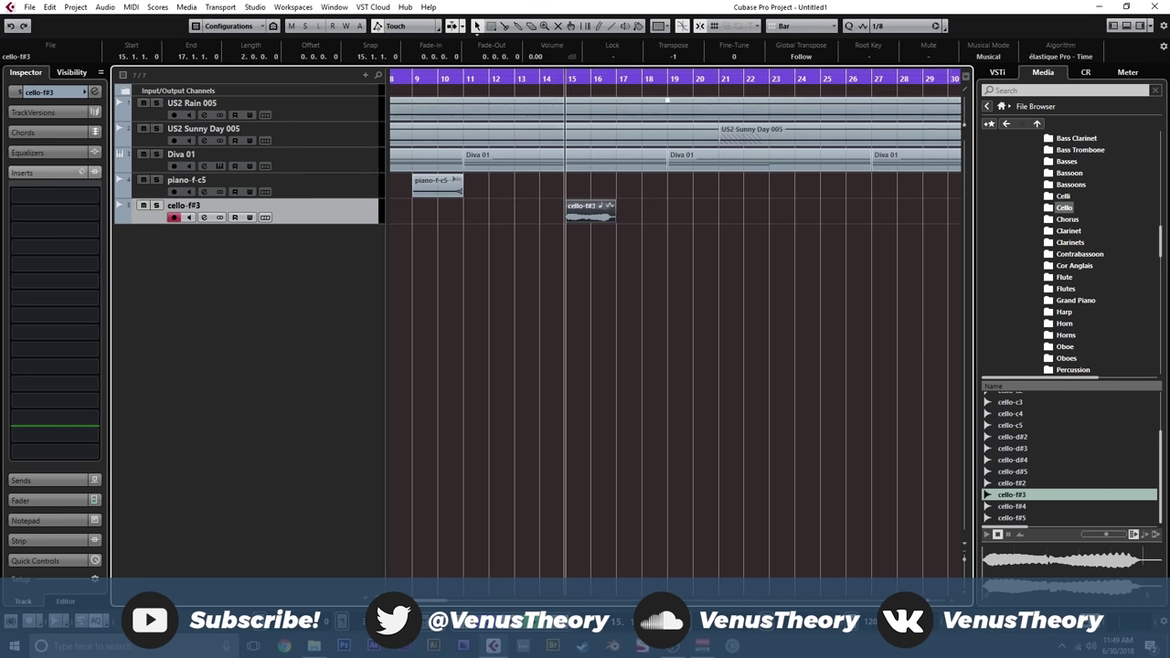
pyautogui.press('h')
pyautogui.press('h')
pyautogui.press('h')
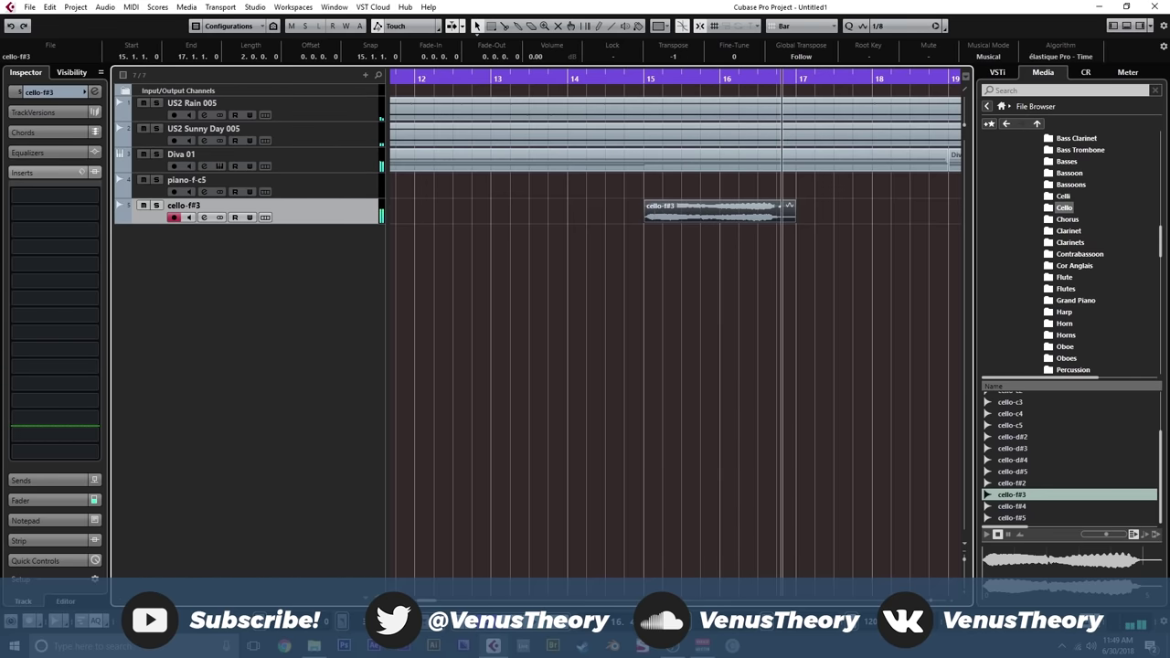
# - Insert kHs Reverb on the piano-f-c5 track with its Mix at 41 %
pyautogui.press('g')
pyautogui.press('g')
pyautogui.press('g')
pyautogui.press('g')
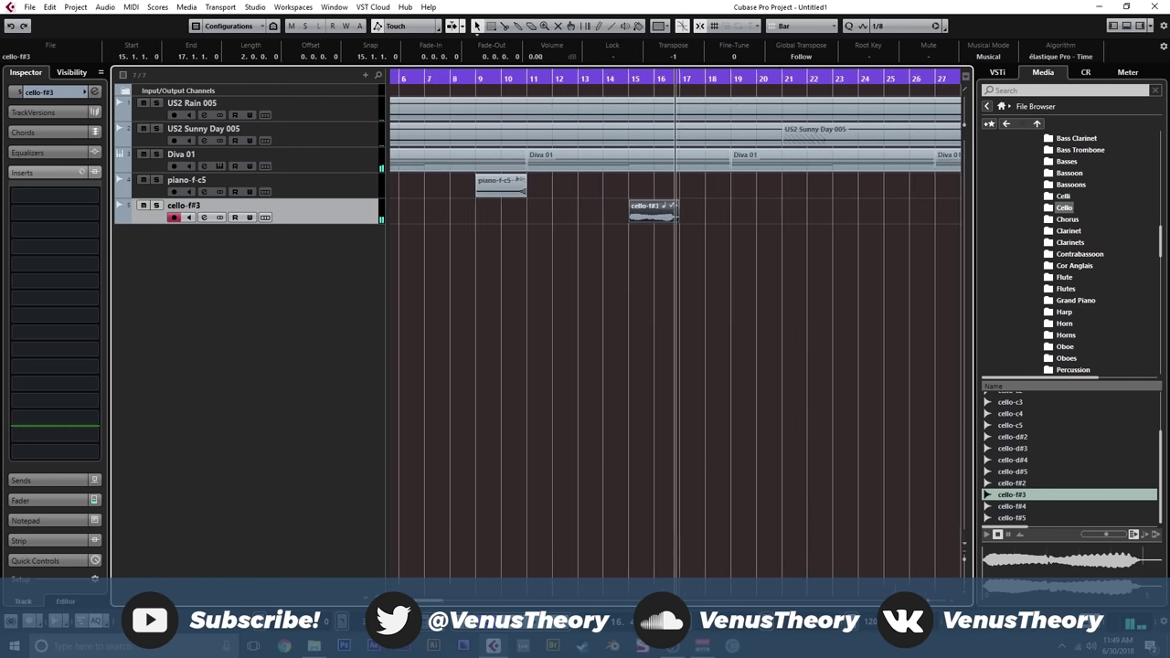
pyautogui.click(186, 181)
pyautogui.click(55, 195)
pyautogui.scroll(-10, 102, 353)
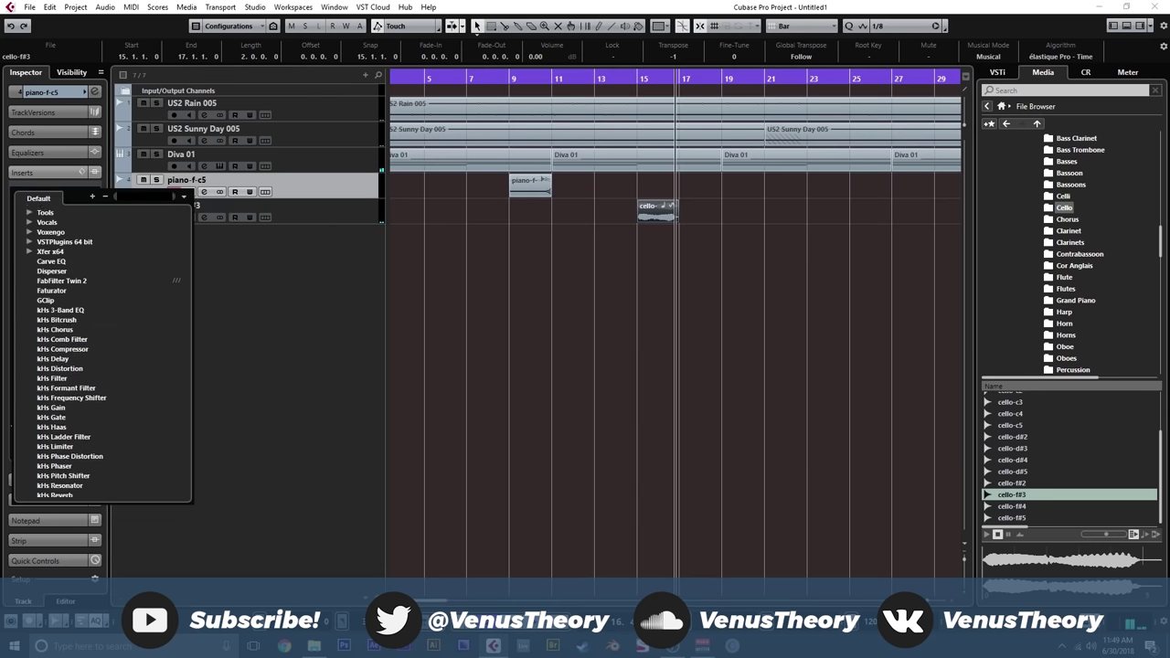
pyautogui.click(56, 380)
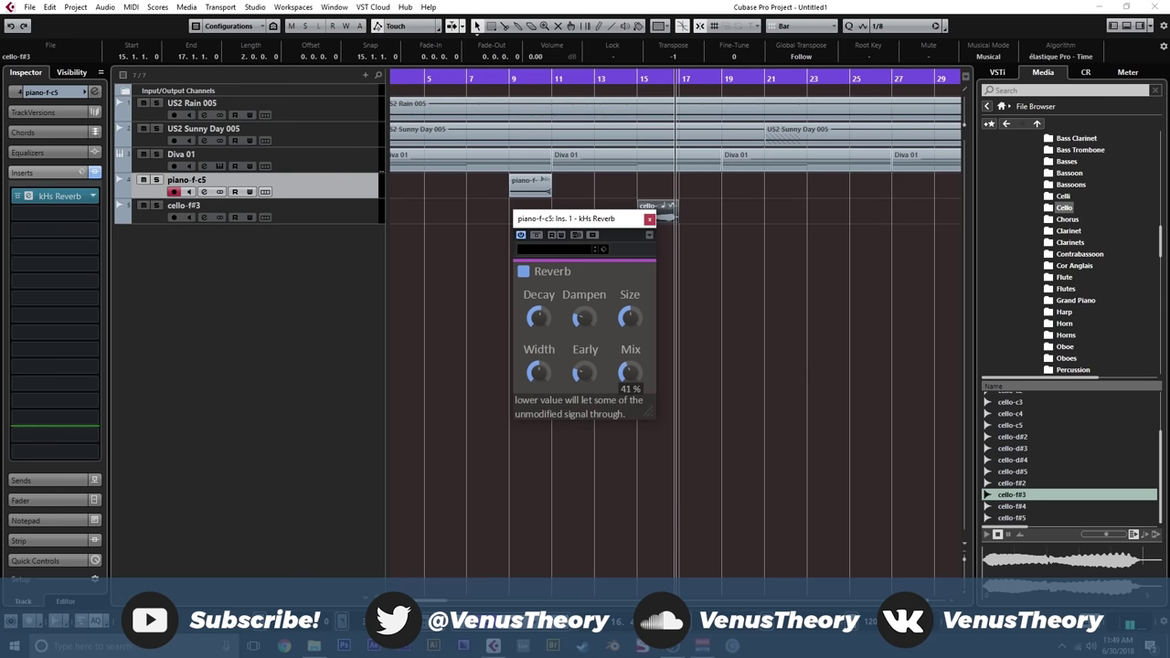
pyautogui.click(649, 219)
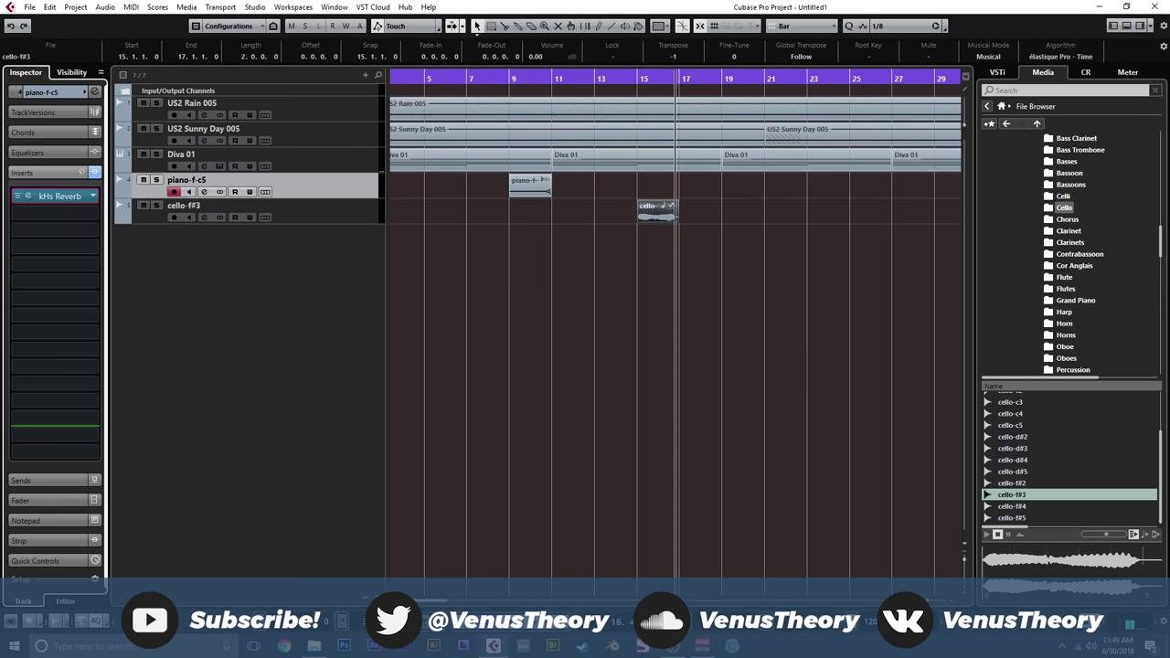
# - Add a short fade-out of about 0.0.1.87 to the end of the reversed piano-f-c5 event at bar 9 and replay it
pyautogui.press('h')
pyautogui.press('h')
pyautogui.press('h')
pyautogui.press('h')
pyautogui.press('h')
pyautogui.press('h')
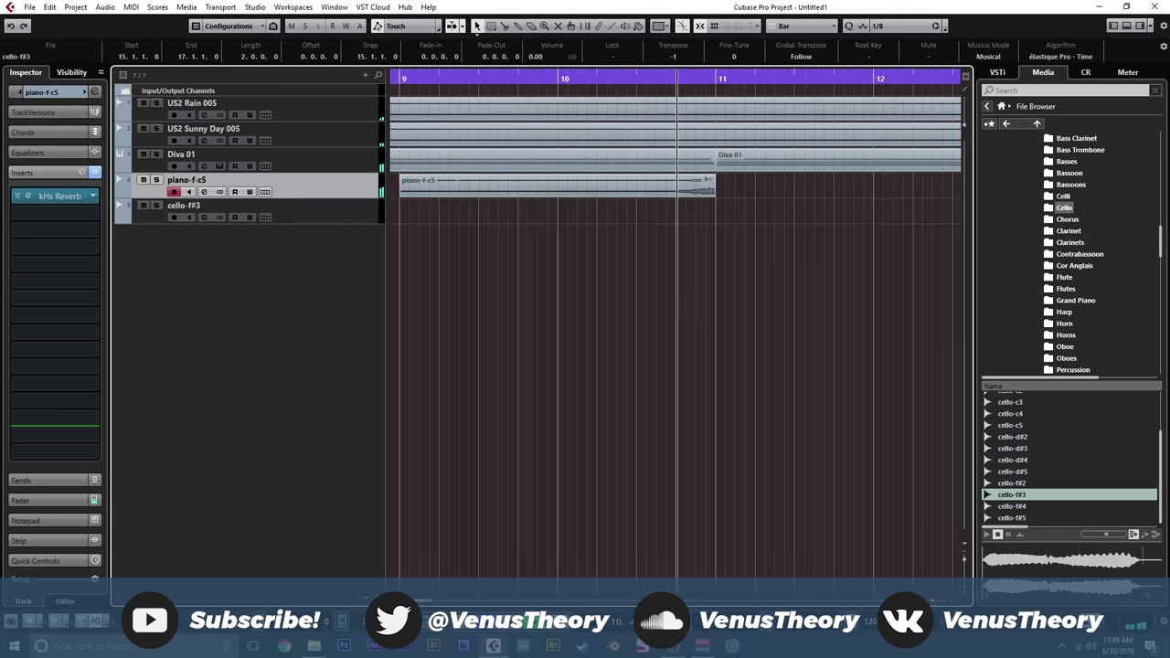
pyautogui.moveTo(714, 177); pyautogui.dragTo(700, 178)
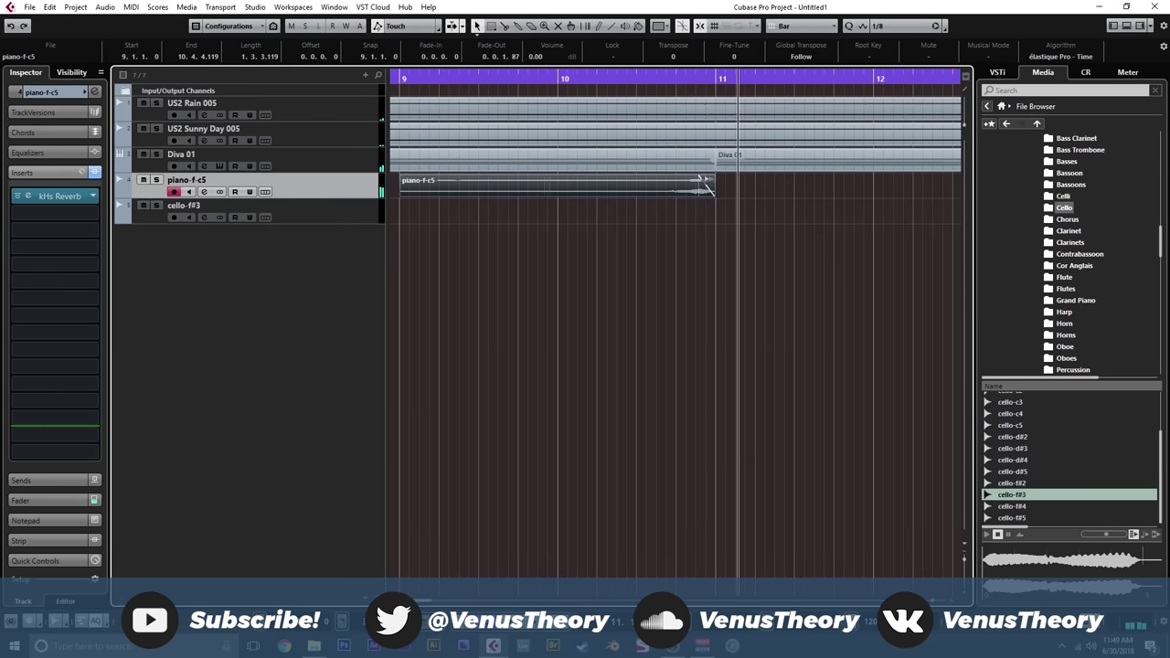
pyautogui.press('KP_Subtract')
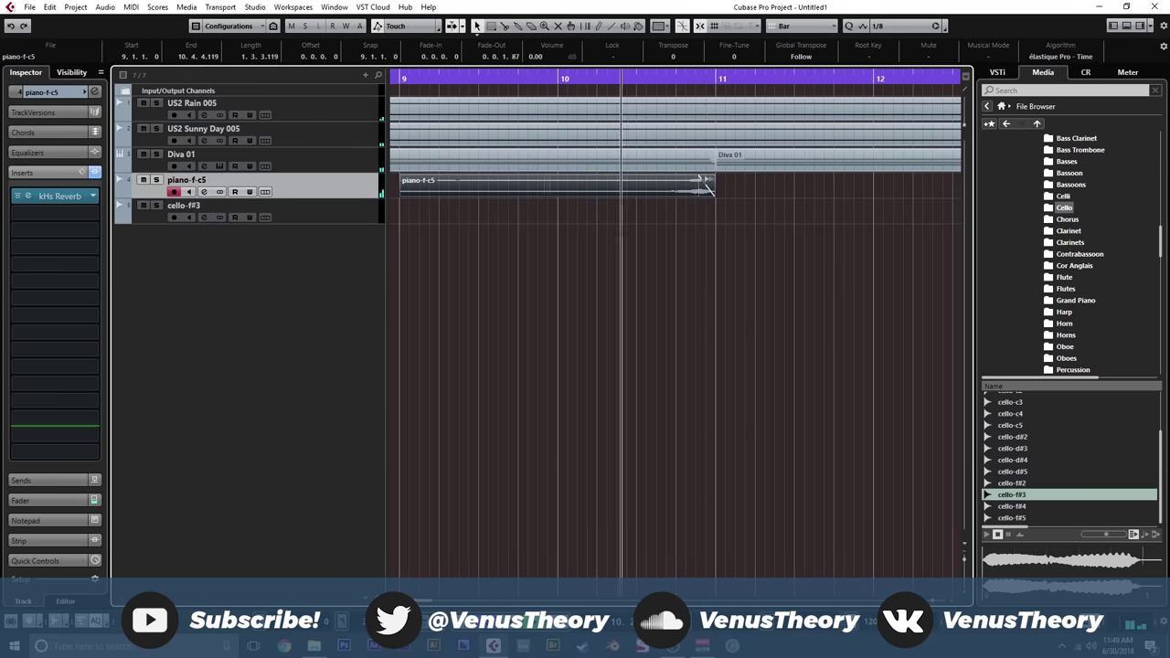
# - Duplicate the faded piano-f-c5 event and place the copy at bar 17
pyautogui.press('g')
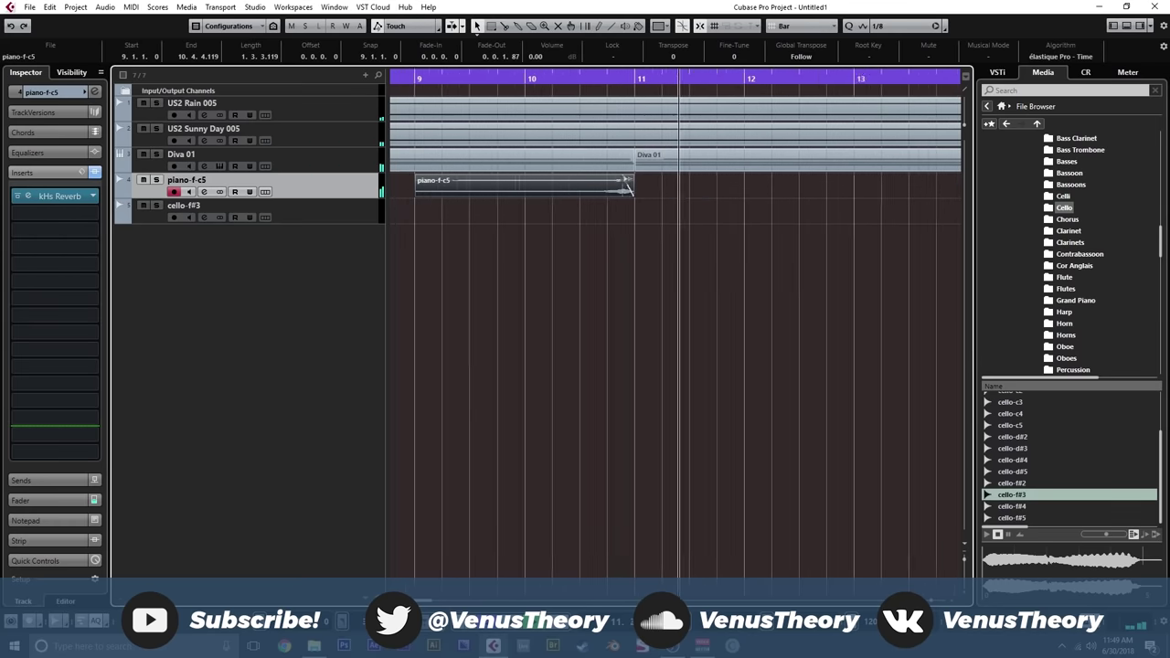
pyautogui.press('g')
pyautogui.press('g')
pyautogui.hotkey('ctrl', 'd')
pyautogui.hscroll(5, 674, 274)
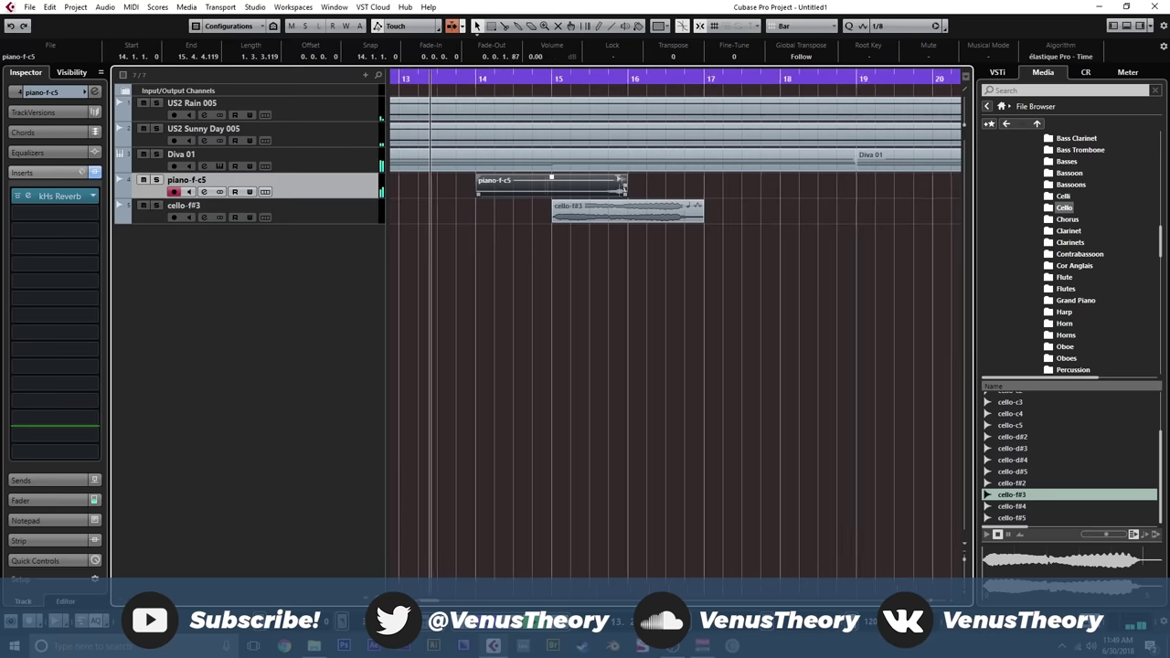
pyautogui.moveTo(564, 184); pyautogui.dragTo(757, 184)
pyautogui.press('g')
pyautogui.press('g')
pyautogui.press('g')
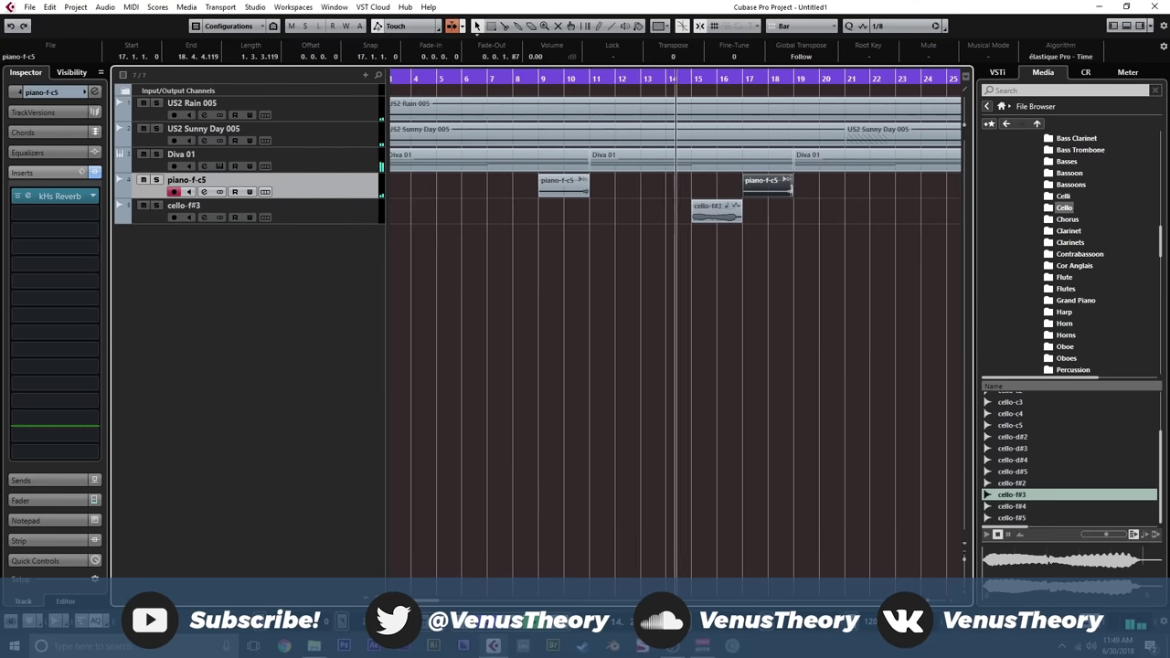
# - Add further copies of the piano-f-c5 event at bars 25 and 33
pyautogui.hotkey('ctrl', 'd')
pyautogui.press('g')
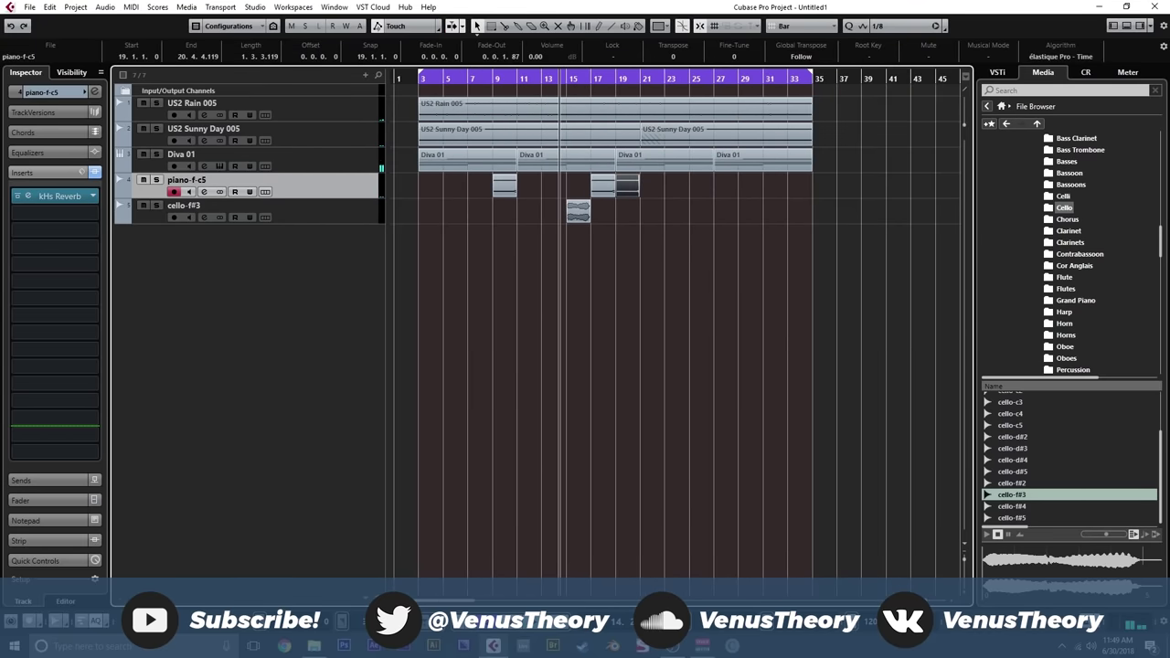
pyautogui.hotkey('ctrl', 'Right')
pyautogui.hotkey('ctrl', 'Right')
pyautogui.hotkey('ctrl', 'Right')
pyautogui.hotkey('ctrl', 'Right')
pyautogui.hotkey('ctrl', 'Right')
pyautogui.hotkey('ctrl', 'Right')
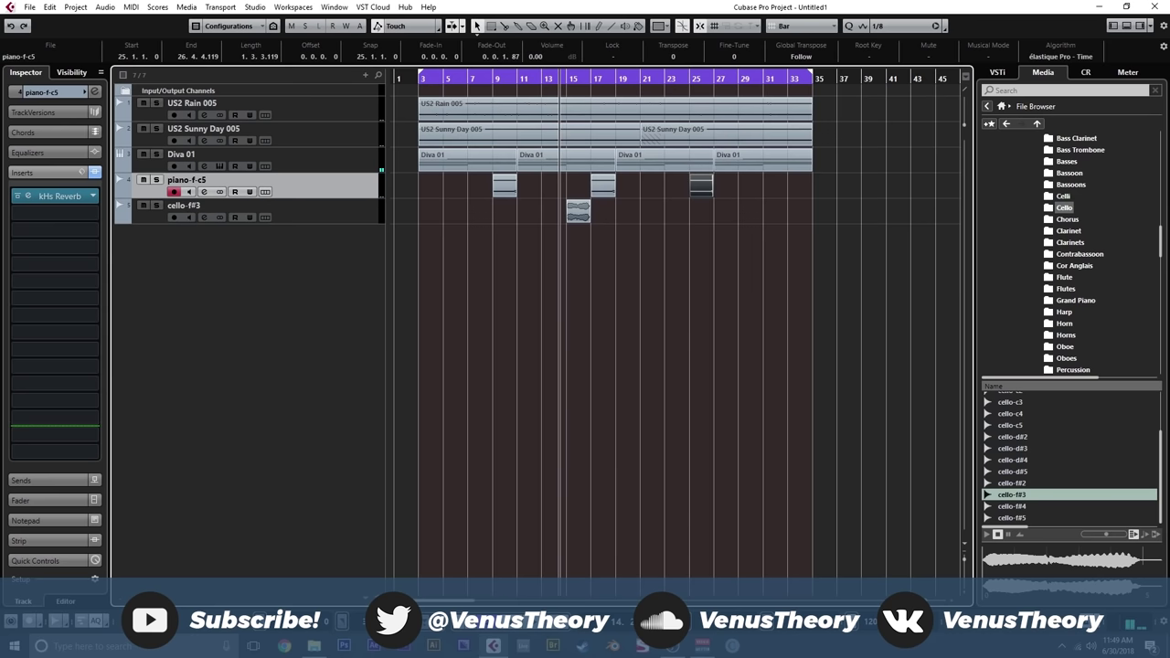
pyautogui.moveTo(700, 185); pyautogui.dragTo(797, 184)
# - Solo the cello-f#3 track and play its event at bar 15
pyautogui.click(791, 161)
pyautogui.press('Down')
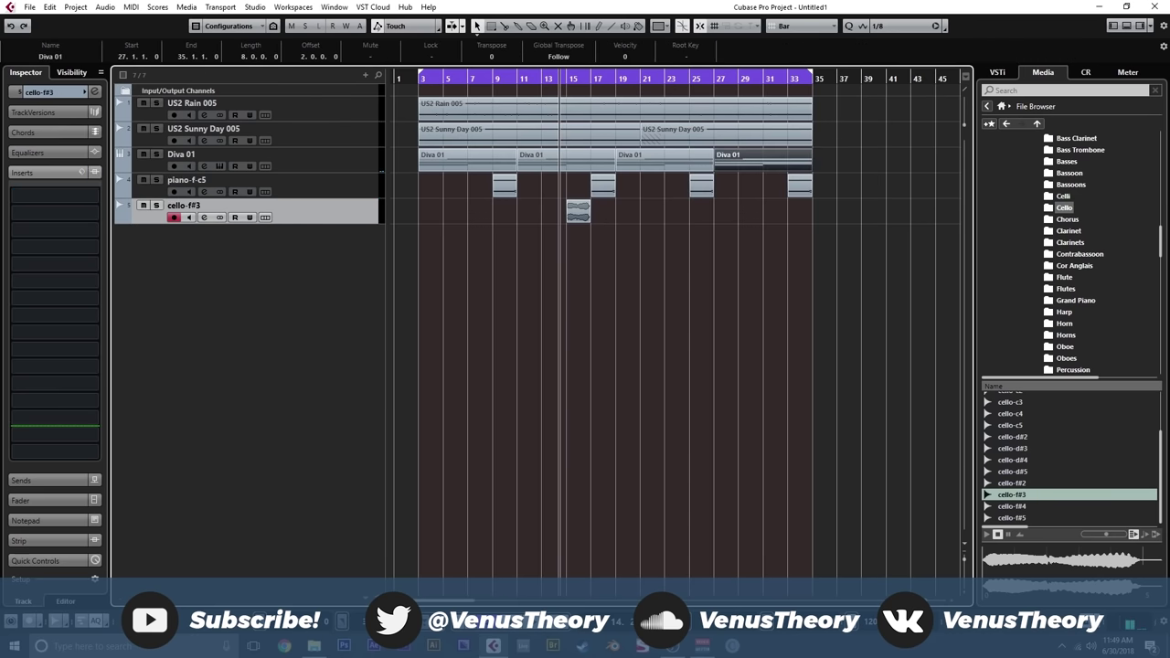
pyautogui.press('h')
pyautogui.press('h')
pyautogui.press('s')
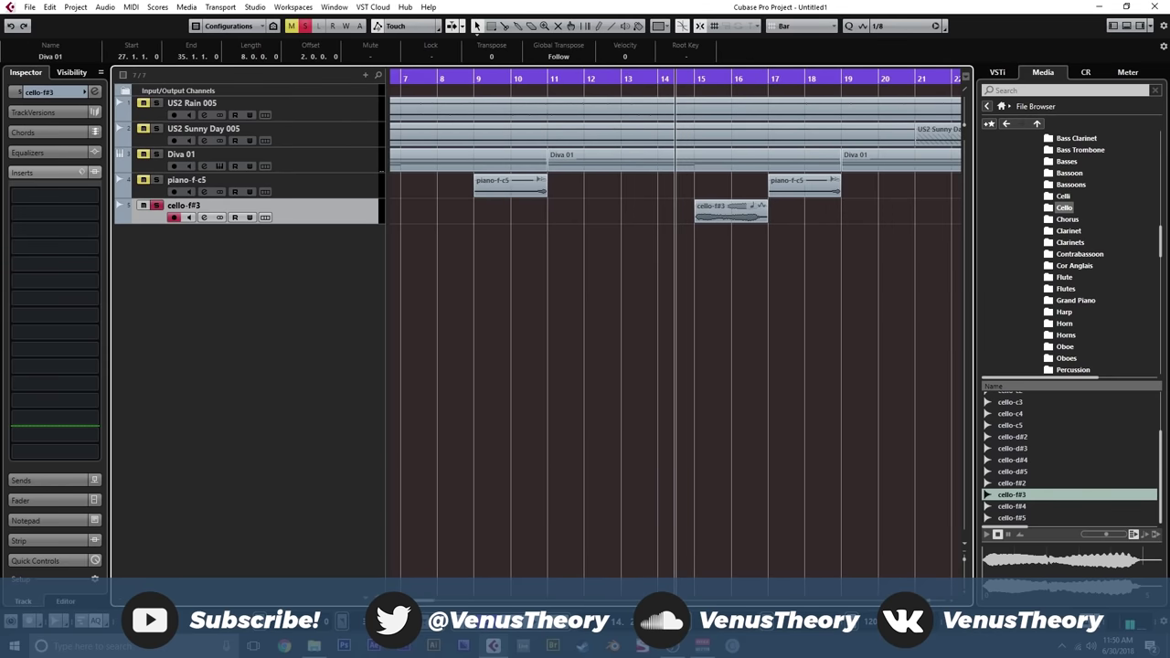
pyautogui.press('space')
pyautogui.press('h')
pyautogui.press('h')
pyautogui.press('h')
pyautogui.press('h')
pyautogui.press('h')
pyautogui.hscroll(3, 639, 212)
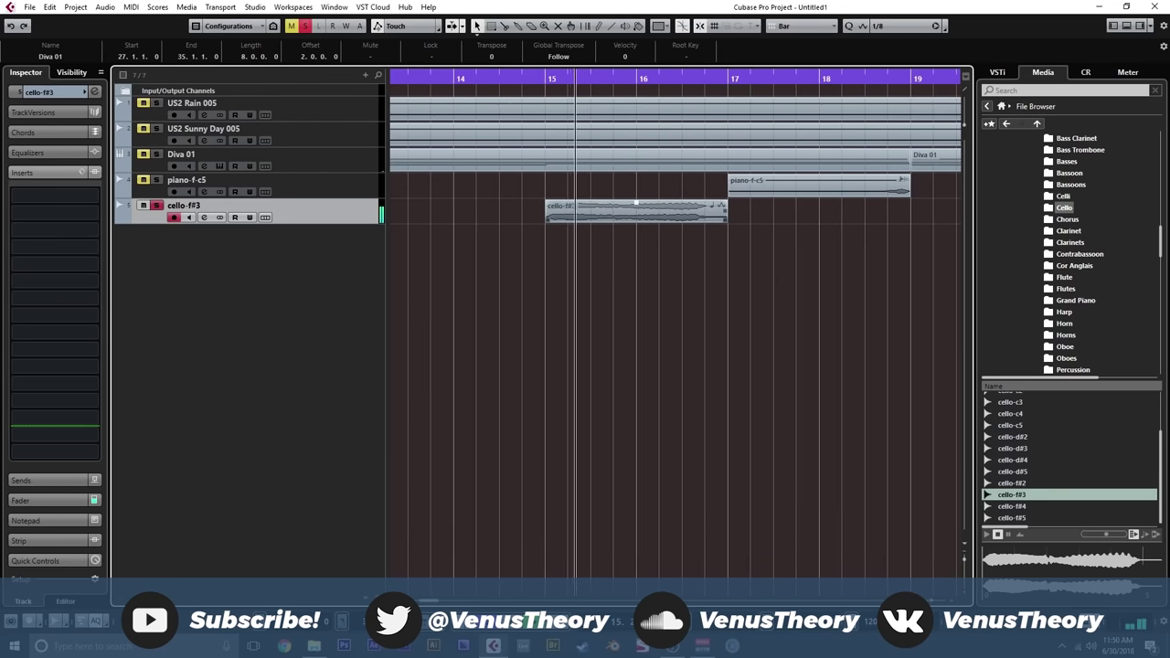
# - Turn off Musical Mode for the cello-f#3 event and give it a long fade-in of about 2.1.0.43
pyautogui.click(585, 211)
pyautogui.click(988, 56)
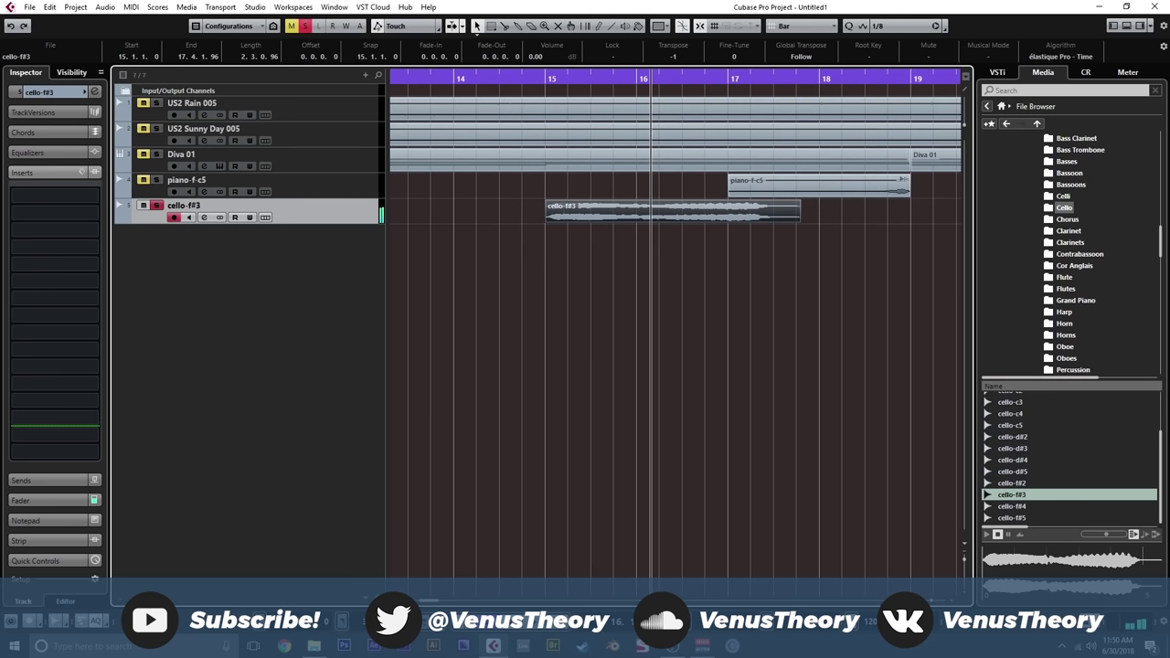
pyautogui.click(676, 260)
pyautogui.moveTo(547, 203); pyautogui.dragTo(753, 205)
# - Unsolo the cello-f#3 track and play the whole arrangement from the beginning
pyautogui.press('g')
pyautogui.press('g')
pyautogui.press('g')
pyautogui.press('g')
pyautogui.press('g')
pyautogui.press('g')
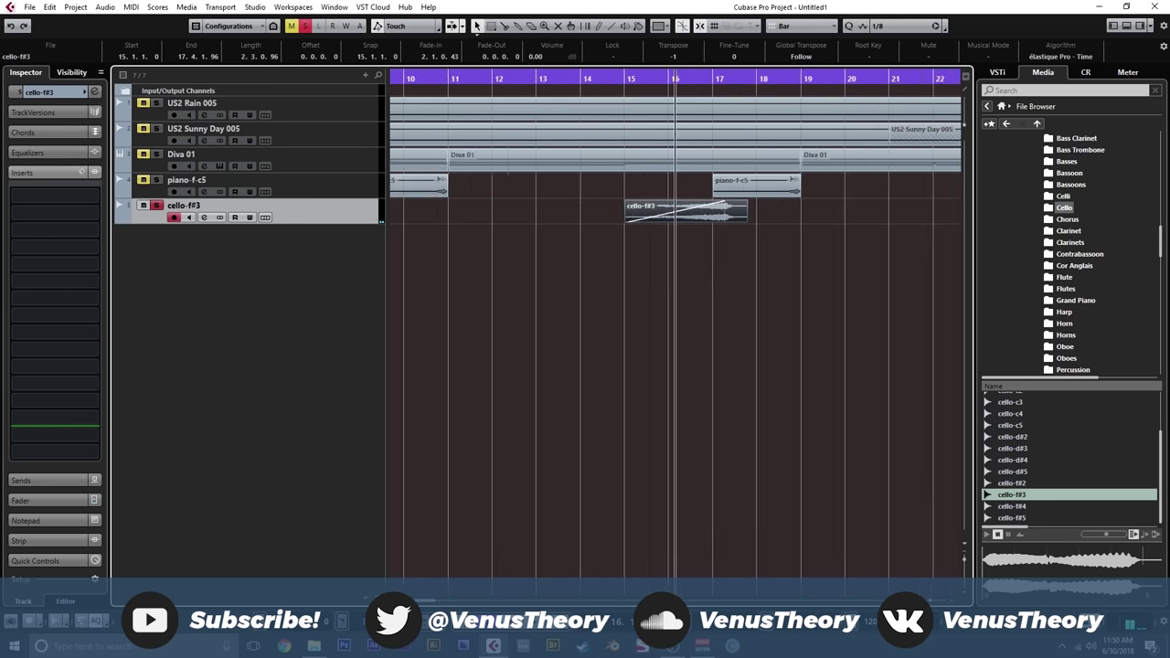
pyautogui.press('s')
pyautogui.press('g')
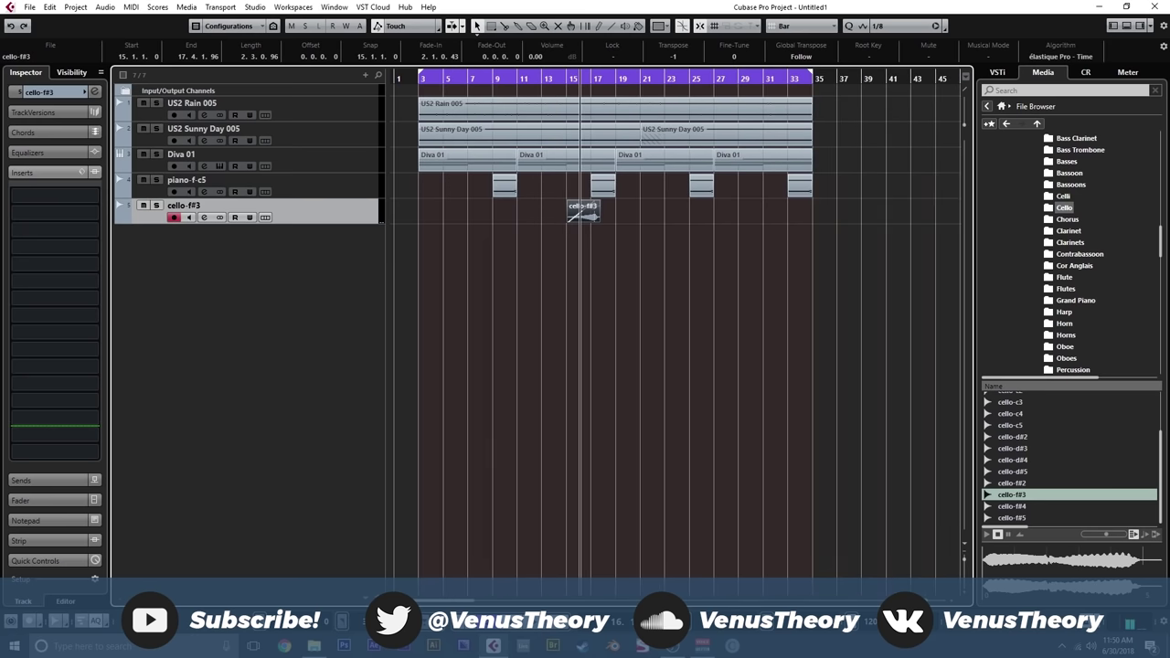
pyautogui.press('Home')
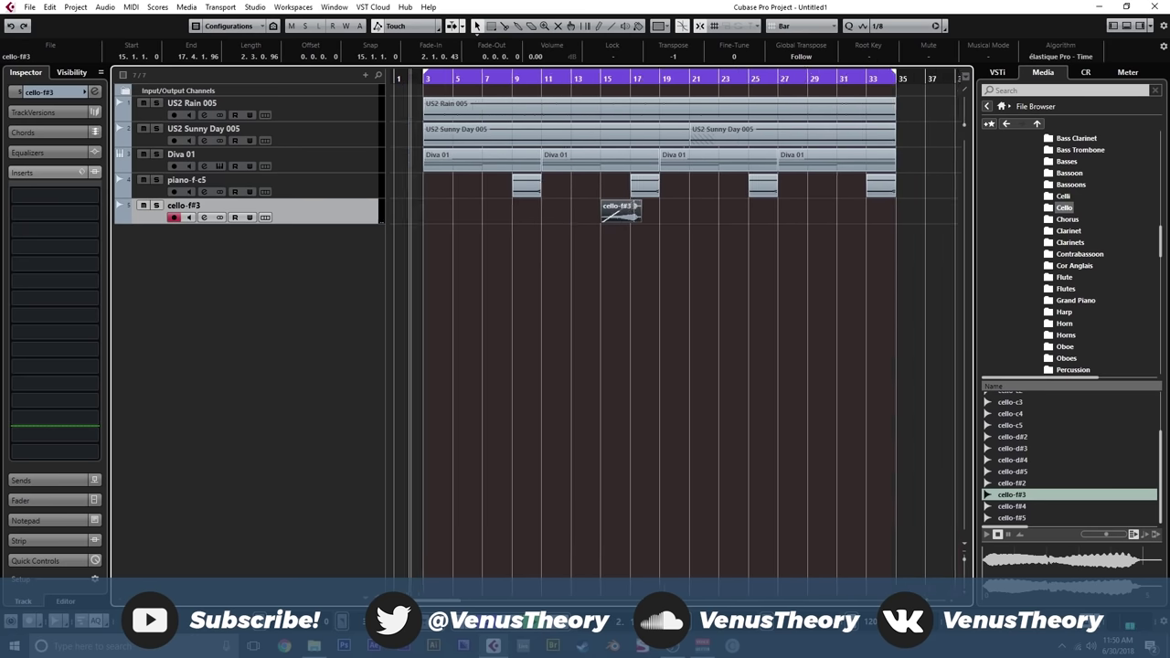
pyautogui.press('h')
pyautogui.press('h')
pyautogui.press('h')
pyautogui.press('h')
pyautogui.press('h')
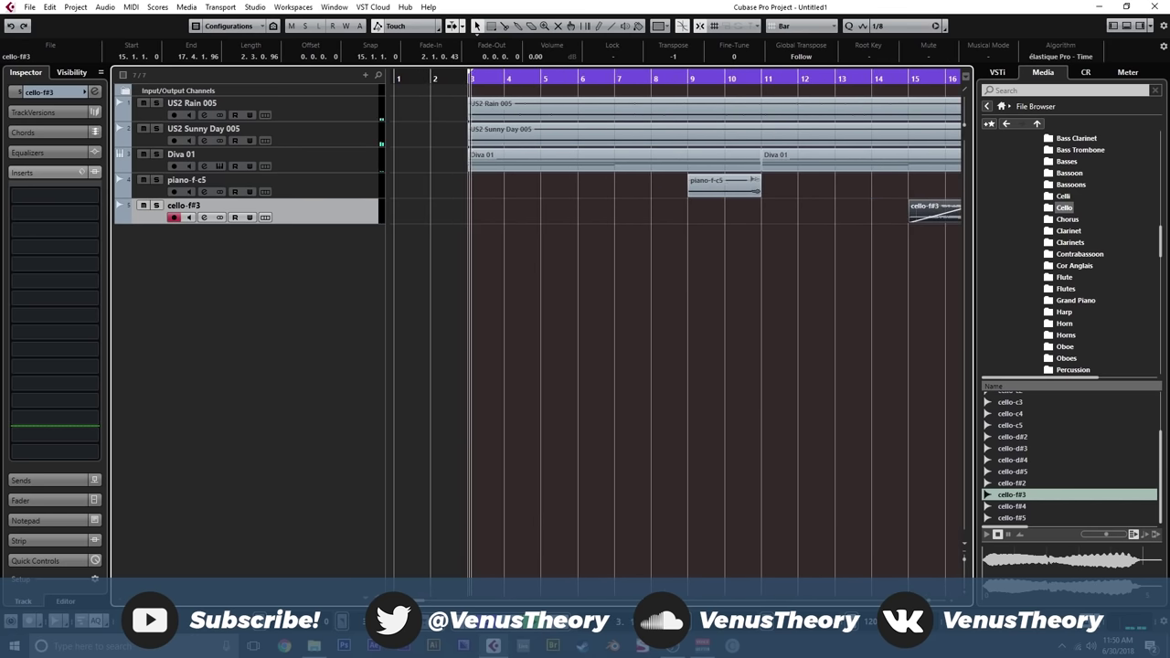
# - Move the cello-f#3 event to bar 6 and split it at bar 7
pyautogui.moveTo(931, 212); pyautogui.dragTo(600, 212)
pyautogui.click(603, 274)
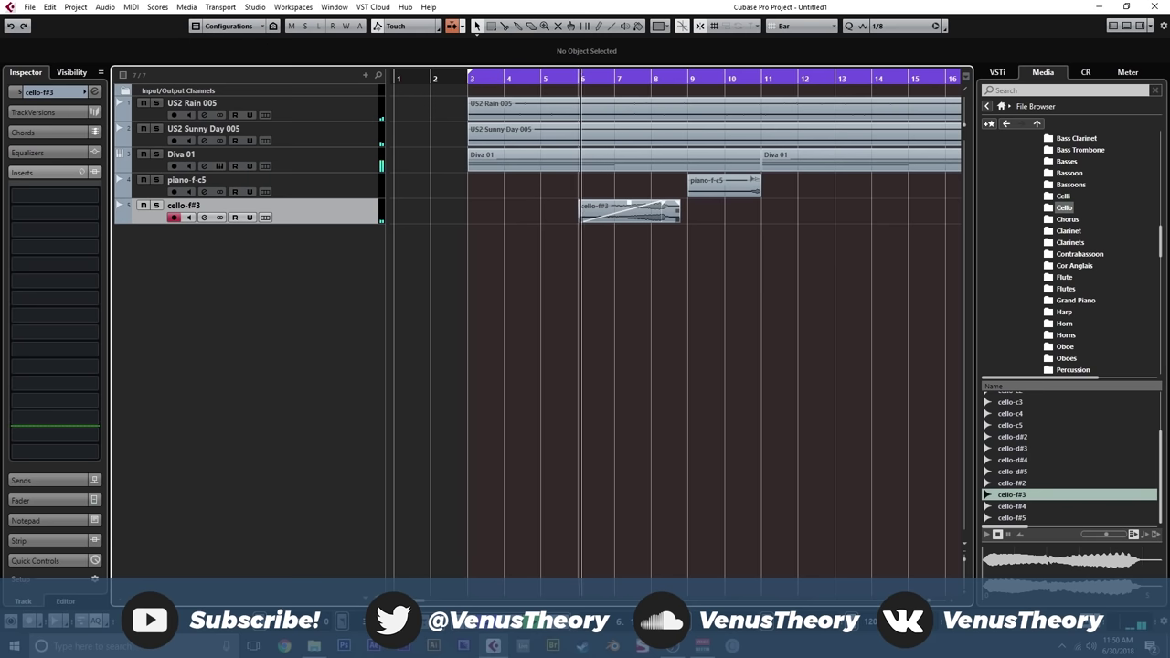
pyautogui.rightClick(622, 212)
pyautogui.click(651, 216)
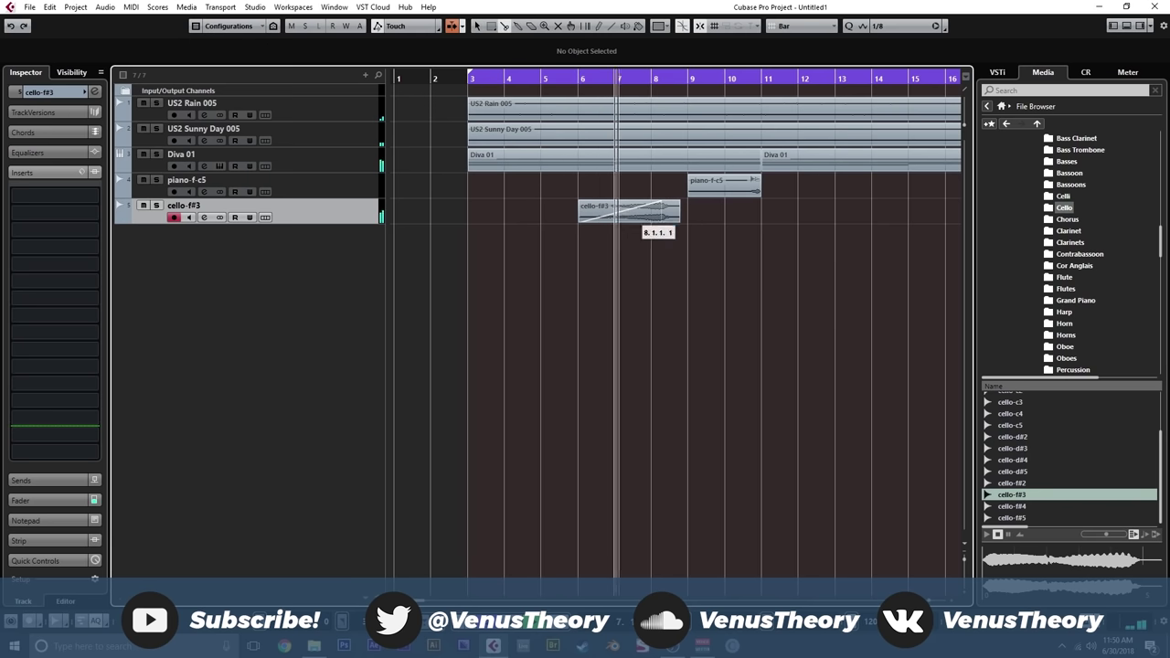
pyautogui.click(623, 216)
pyautogui.press('1')
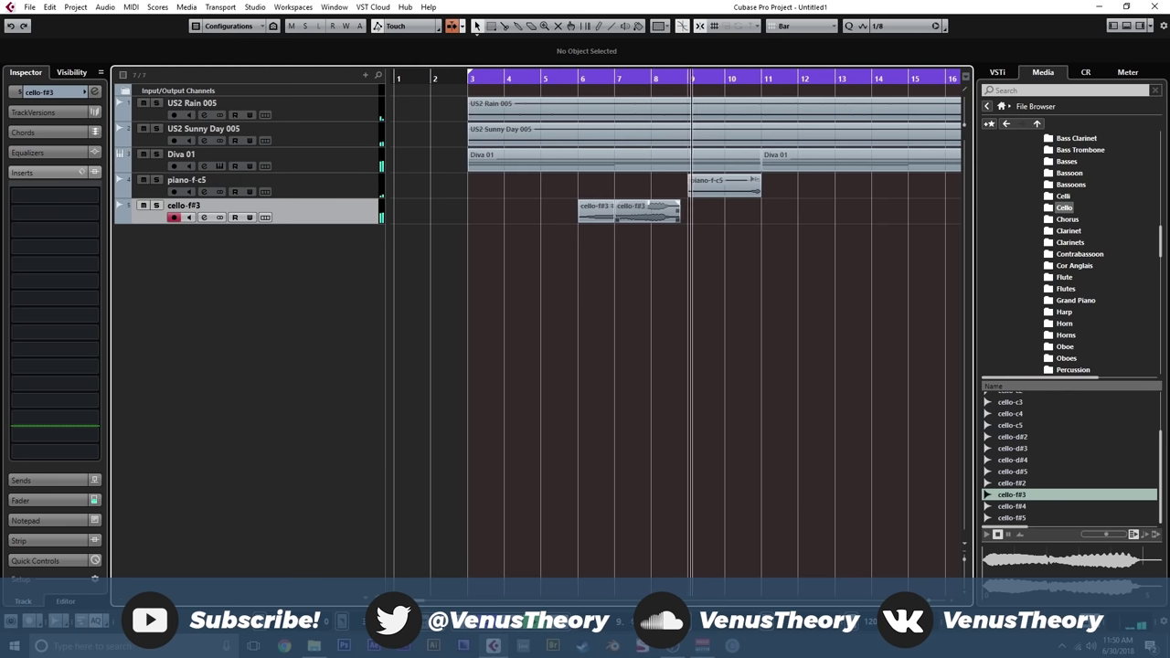
# - Move the longer cello-f#3 piece to bar 11 and extend a fade-in across nearly its full length
pyautogui.moveTo(653, 210); pyautogui.dragTo(800, 208)
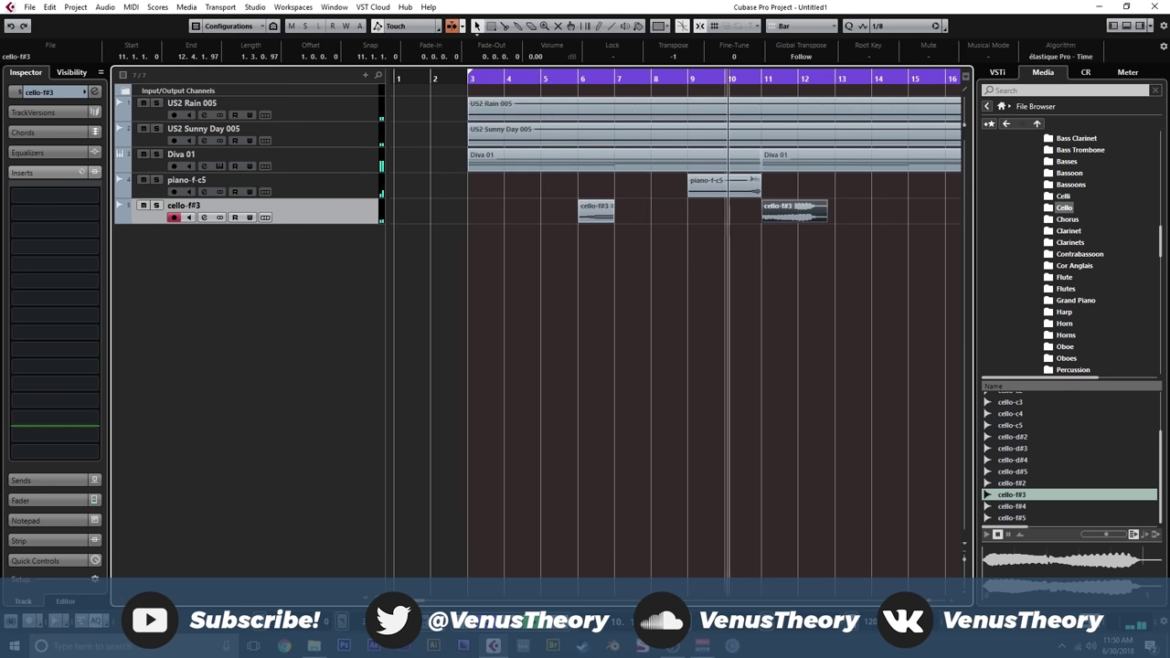
pyautogui.hscroll(4, 733, 212)
pyautogui.moveTo(692, 203); pyautogui.dragTo(753, 205)
pyautogui.click(761, 260)
# - Copy the short cello-f#3 piece to bars 15, 23 and 31, and the longer piece to bars 19 and 27
pyautogui.moveTo(522, 210); pyautogui.dragTo(854, 209)
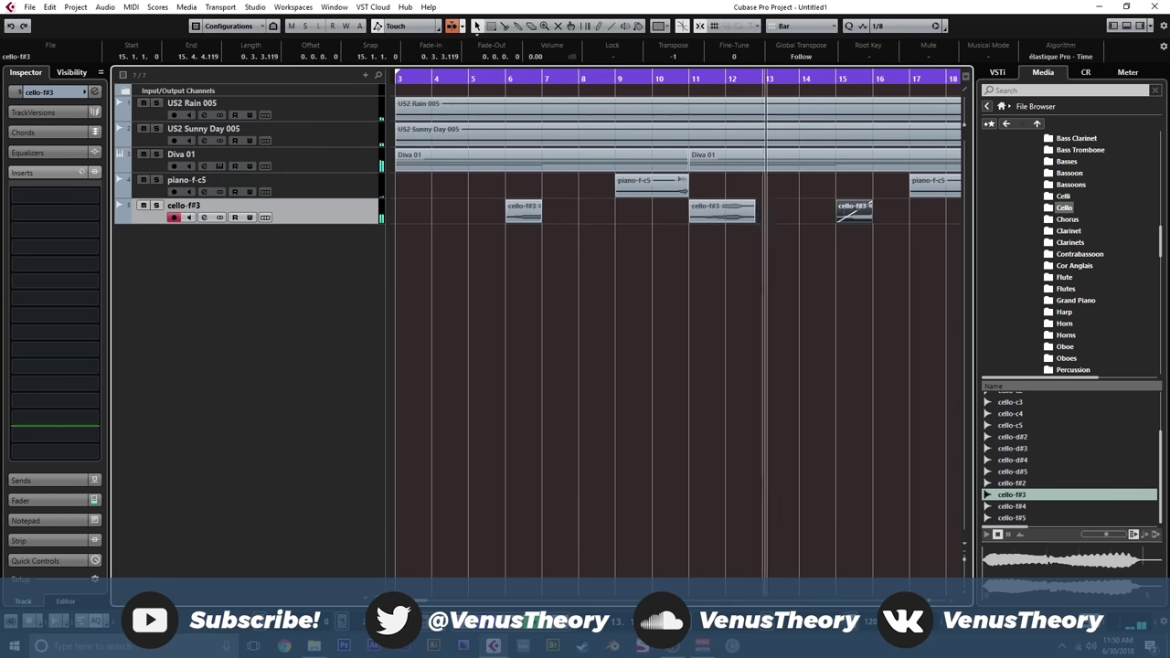
pyautogui.scroll(-5, 853, 210)
pyautogui.click(586, 211)
pyautogui.moveTo(587, 210); pyautogui.dragTo(790, 210)
pyautogui.moveTo(851, 219)
pyautogui.mouseDown()
pyautogui.moveTo(722, 212)
pyautogui.moveTo(871, 211)
pyautogui.mouseUp()
pyautogui.hotkey('ctrl', 'd')
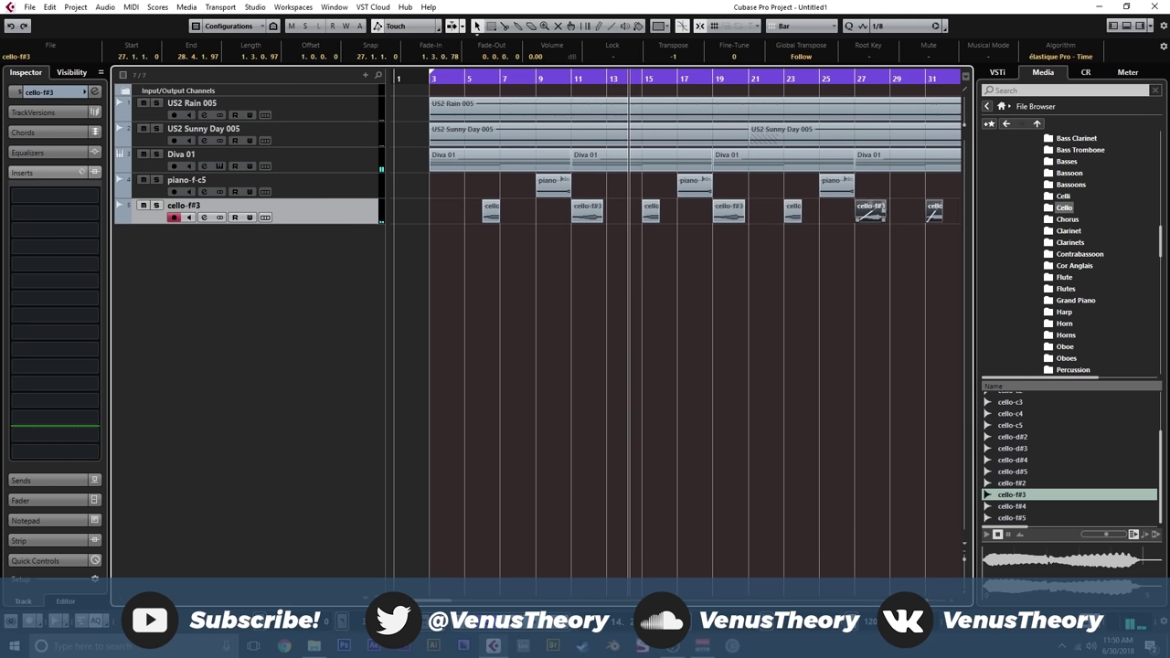
# - Duplicate the longer cello-f#3 piece from bar 11 and place the copy at bar 3
pyautogui.hscroll(6, 676, 335)
pyautogui.hscroll(-5, 675, 335)
pyautogui.click(731, 302)
pyautogui.press('h')
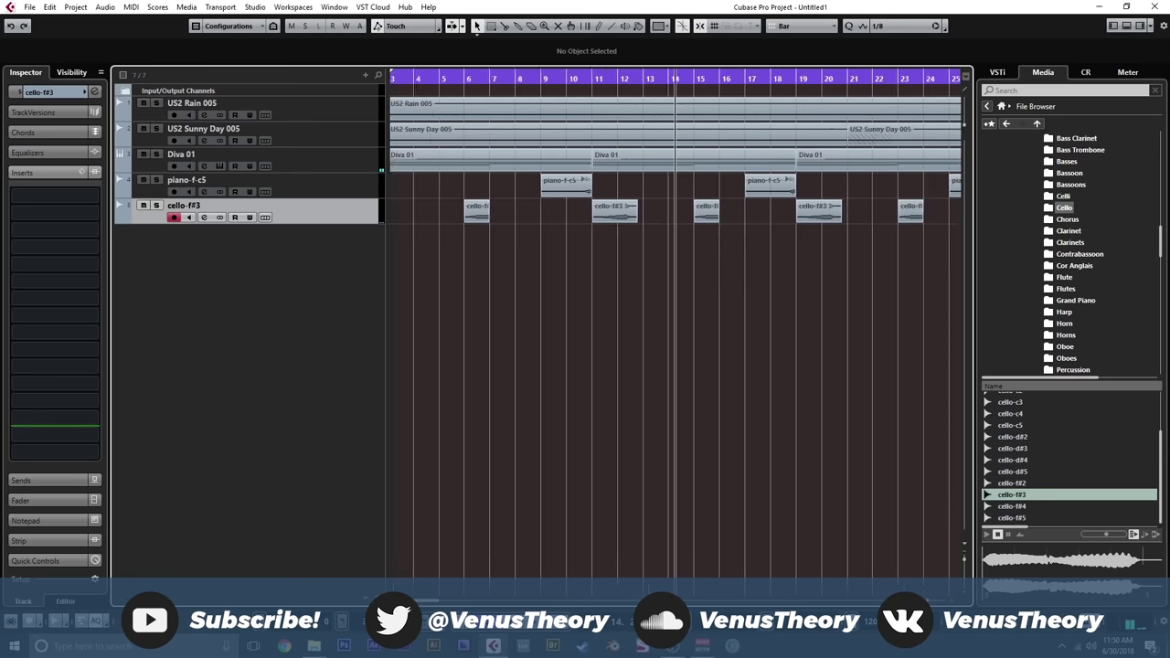
pyautogui.press('g')
pyautogui.press('g')
pyautogui.click(585, 212)
pyautogui.hotkey('ctrl', 'd')
pyautogui.moveTo(618, 212); pyautogui.dragTo(444, 212)
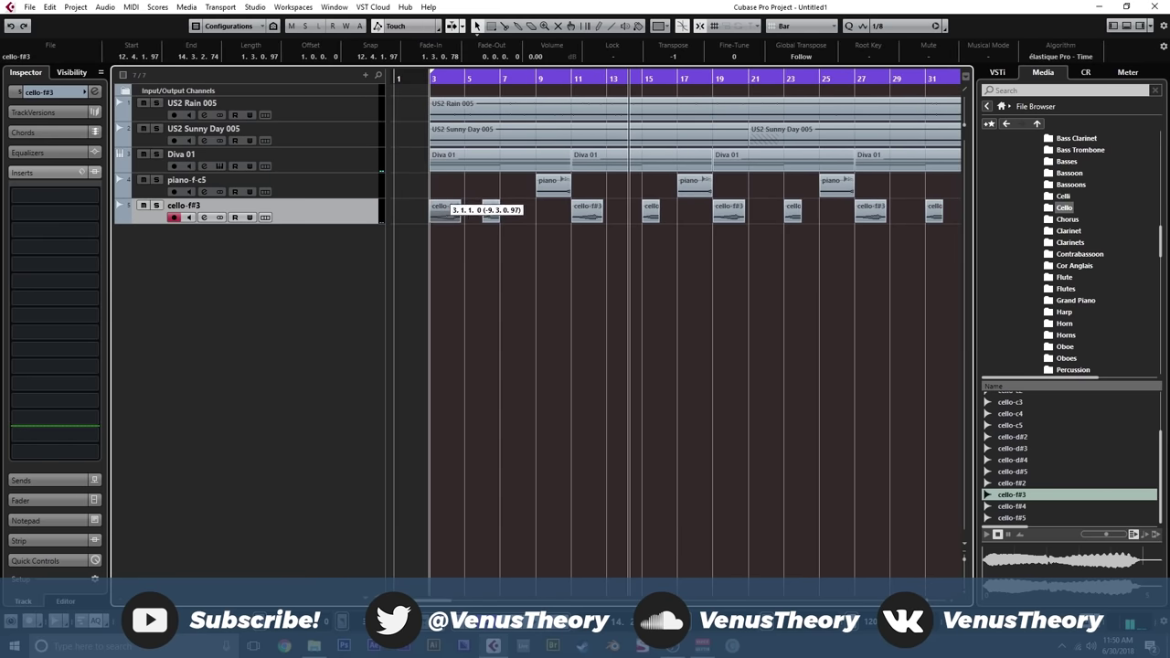
pyautogui.click(466, 292)
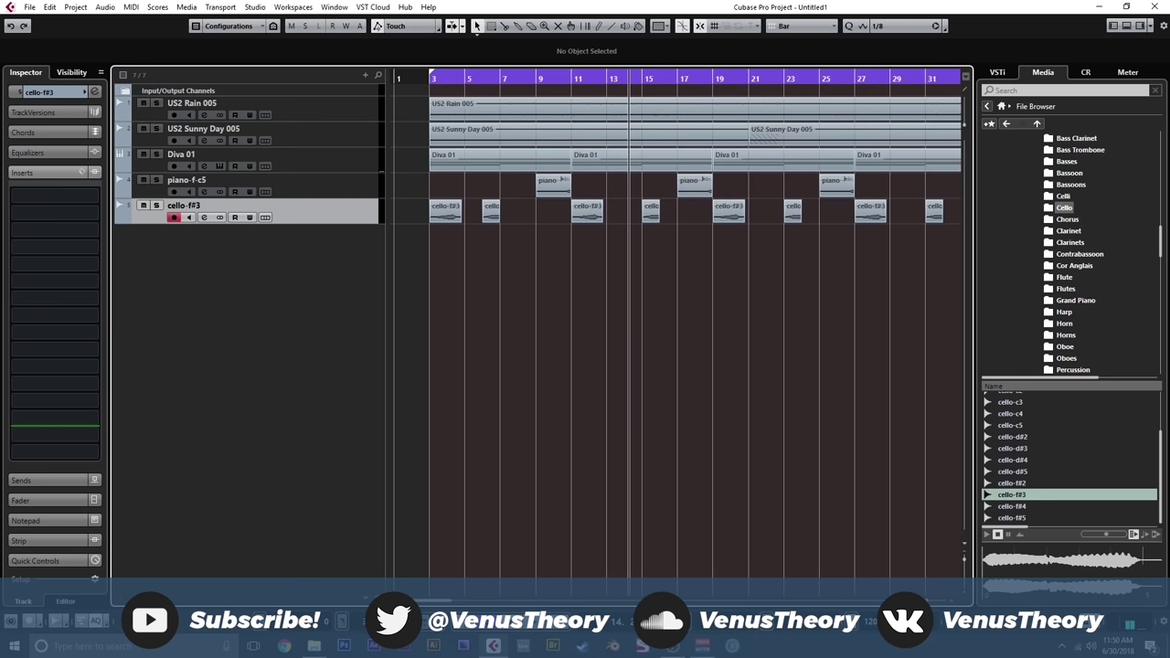
# - Browse the Clarinet and Flute sample folders and import flute-f#3 onto a new track at bar 7
pyautogui.scroll(2, 1088, 256)
pyautogui.scroll(-1, 1087, 255)
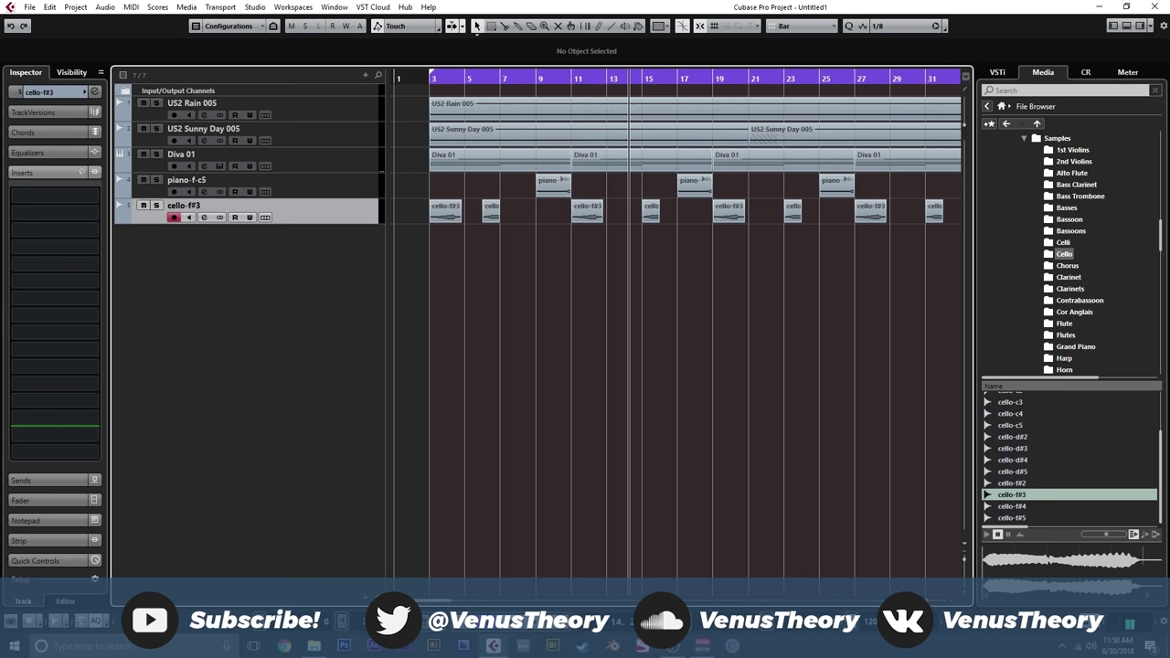
pyautogui.click(1068, 254)
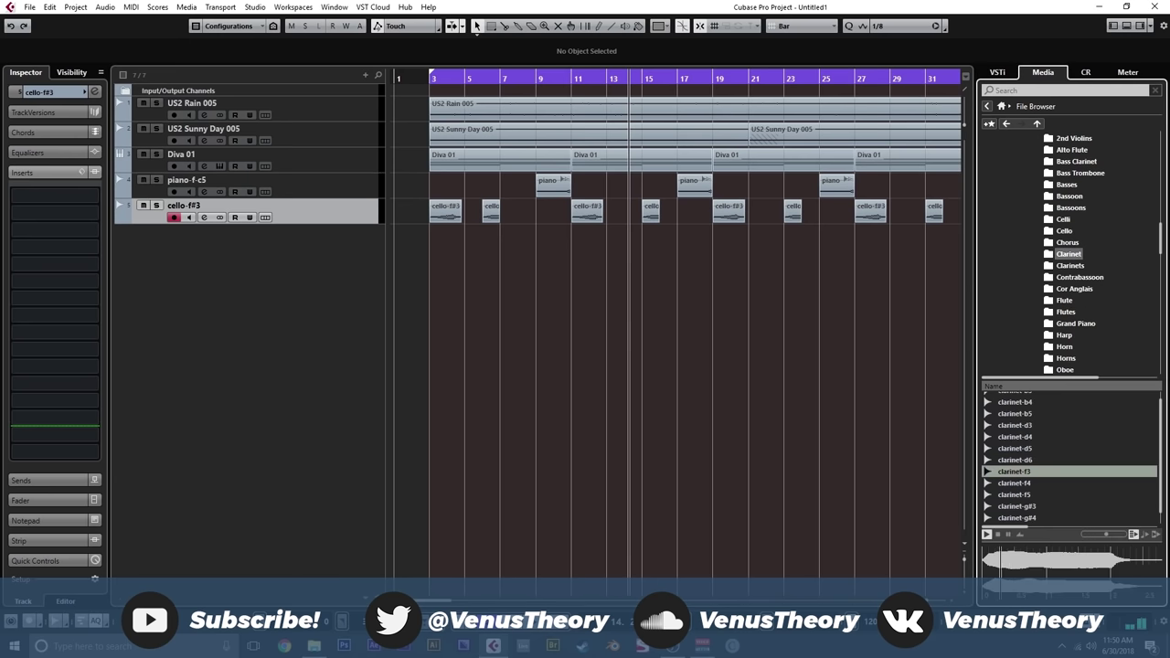
pyautogui.scroll(-1, 1051, 466)
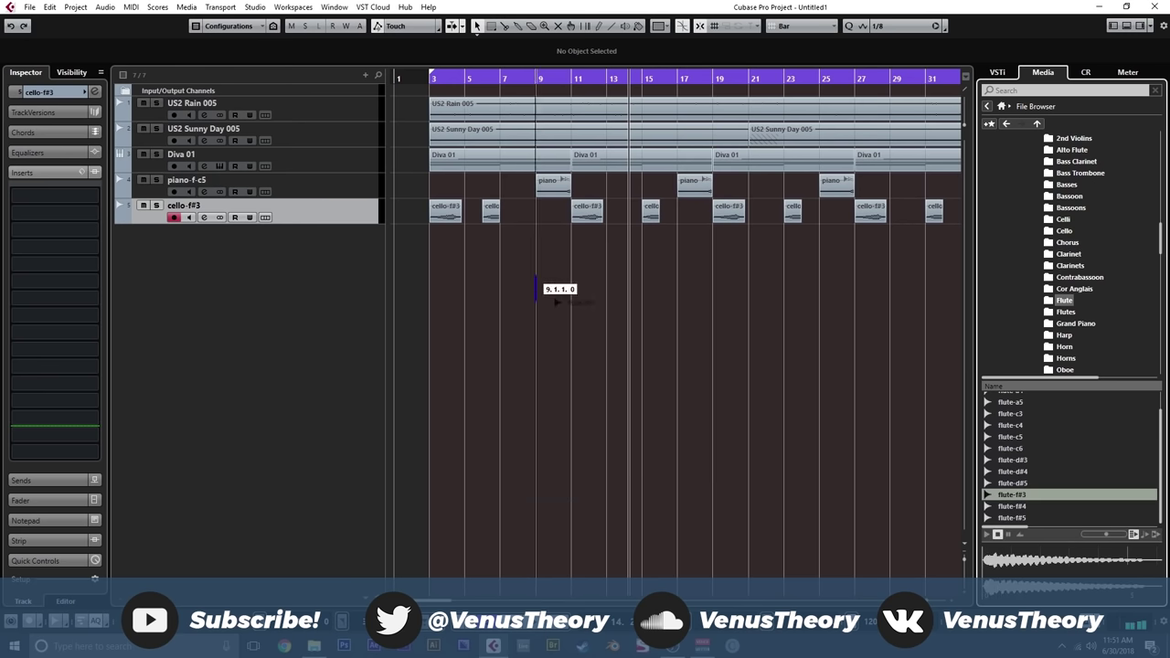
pyautogui.moveTo(556, 301); pyautogui.dragTo(556, 302)
pyautogui.press('Return')
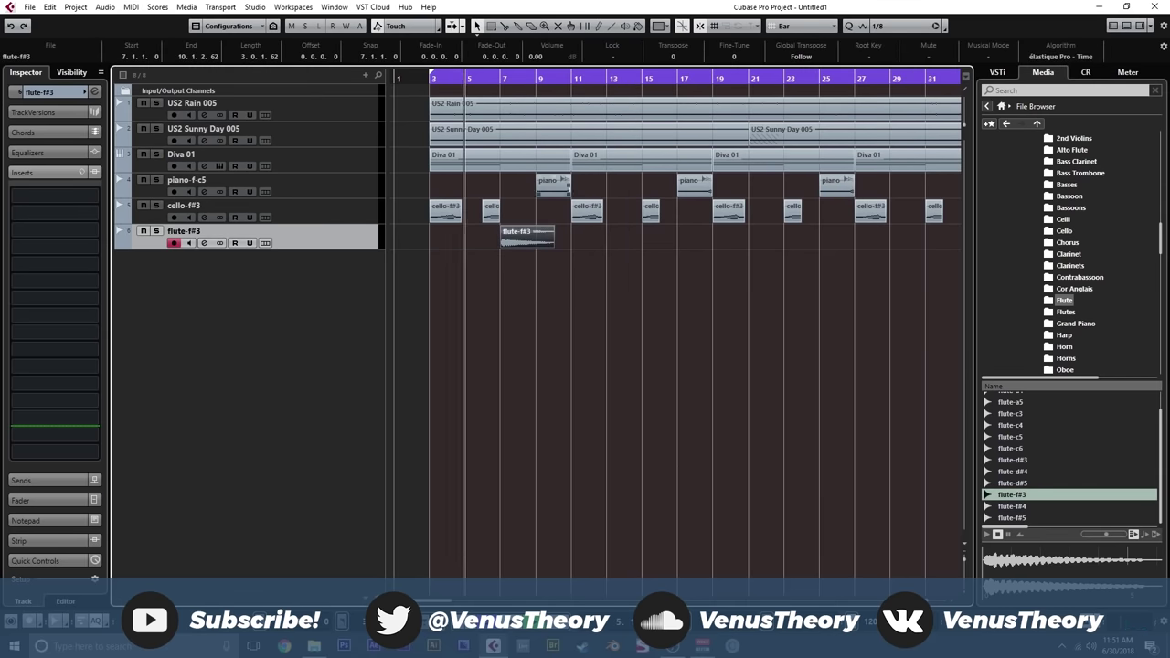
# - Give the flute-f#3 event at bar 7 a fade-in of about one bar
pyautogui.press('h')
pyautogui.press('h')
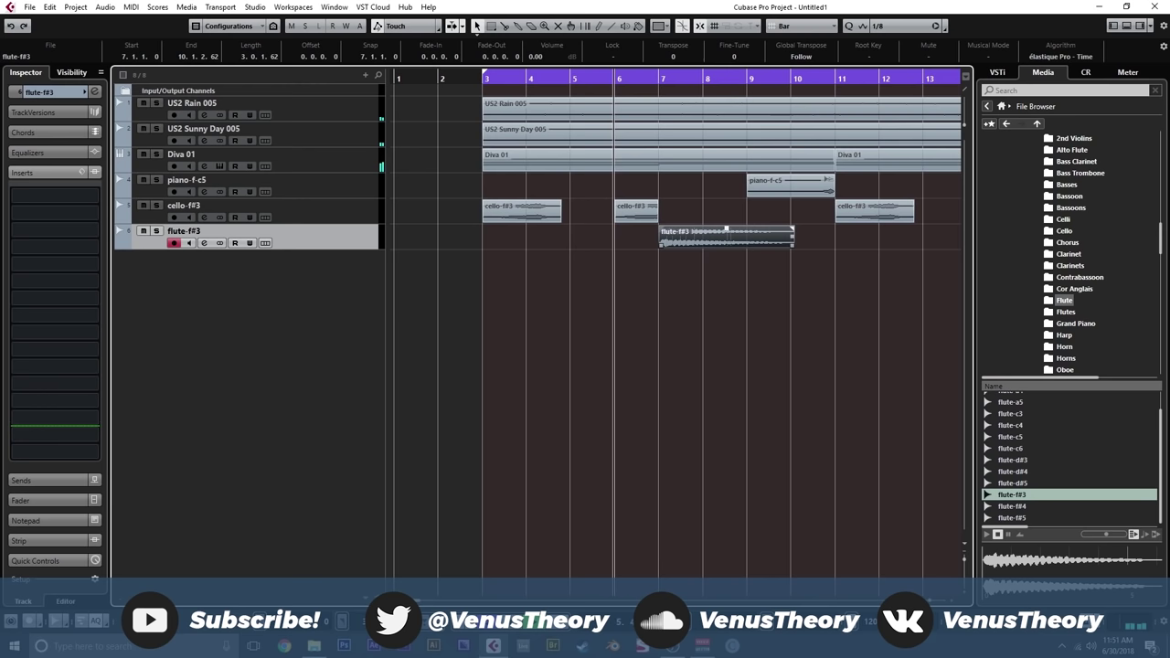
pyautogui.moveTo(662, 228); pyautogui.dragTo(702, 228)
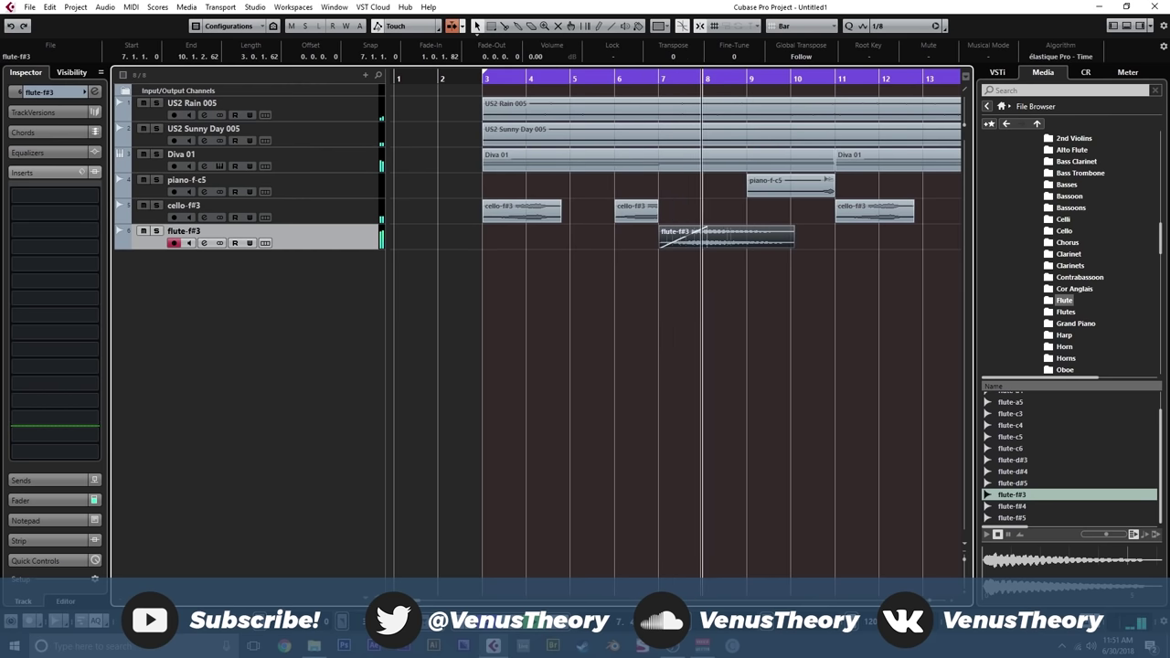
# - Transpose the flute-f#3 event at bar 7 to -1 and fade it out from about bar 8 to its end
pyautogui.click(721, 283)
pyautogui.click(784, 234)
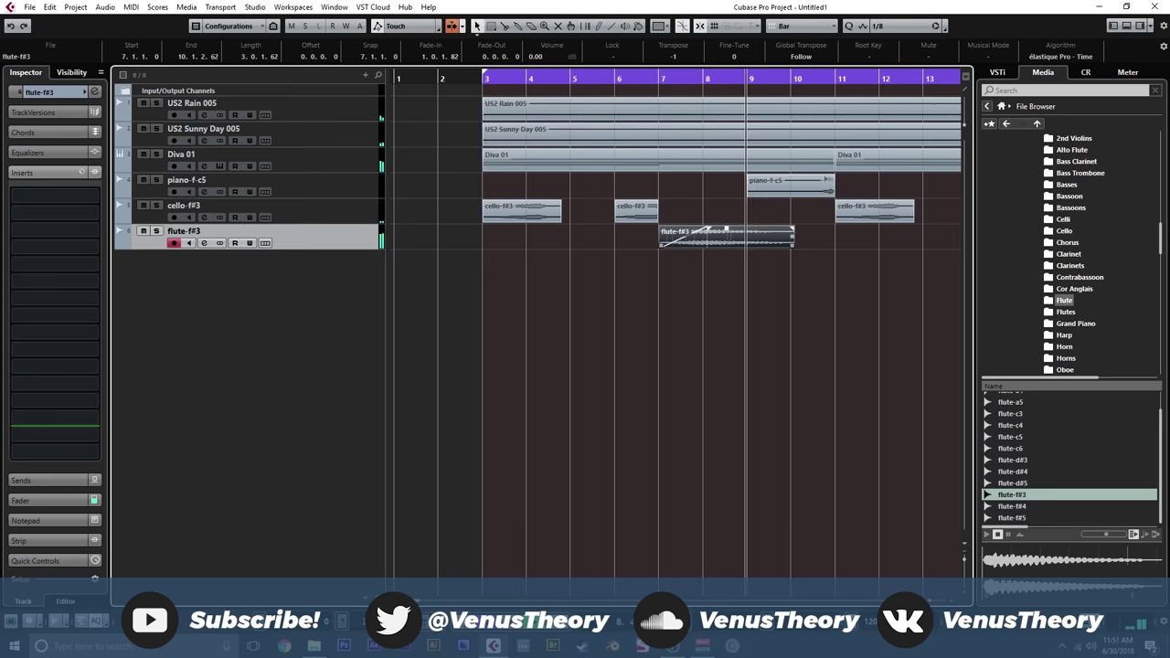
pyautogui.moveTo(792, 229); pyautogui.dragTo(707, 229)
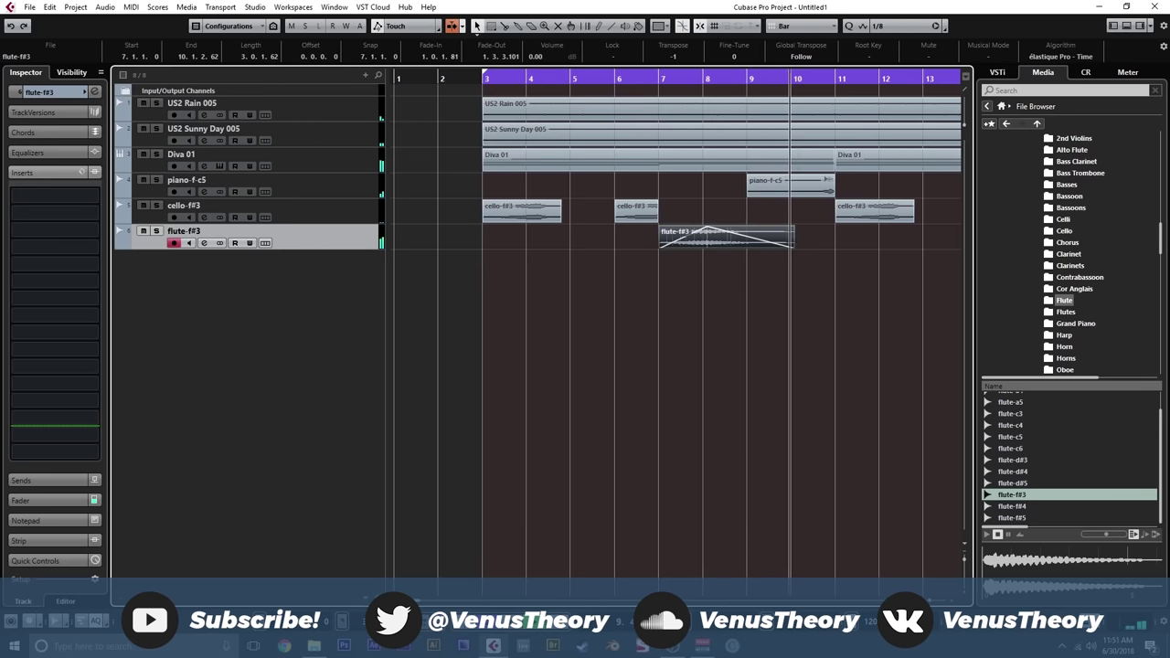
# - Duplicate the flute-f#3 event and place the copies at bars 16, 24 and 32
pyautogui.click(712, 284)
pyautogui.press('g')
pyautogui.press('g')
pyautogui.press('g')
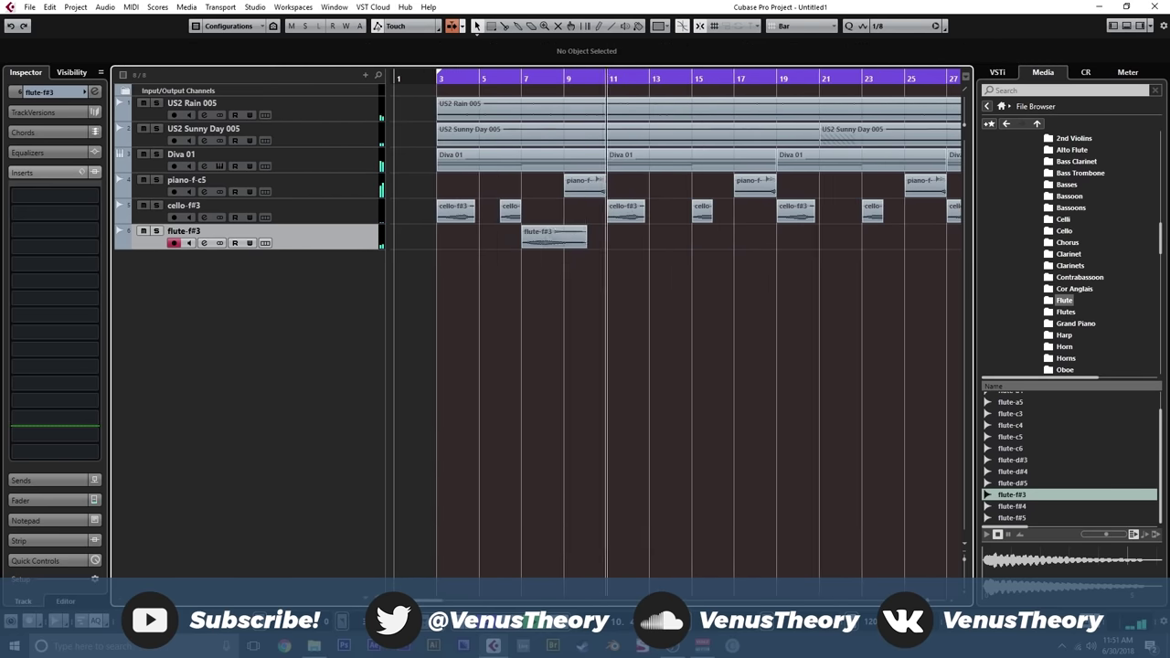
pyautogui.click(566, 238)
pyautogui.hotkey('ctrl', 'd')
pyautogui.moveTo(619, 235); pyautogui.dragTo(729, 231)
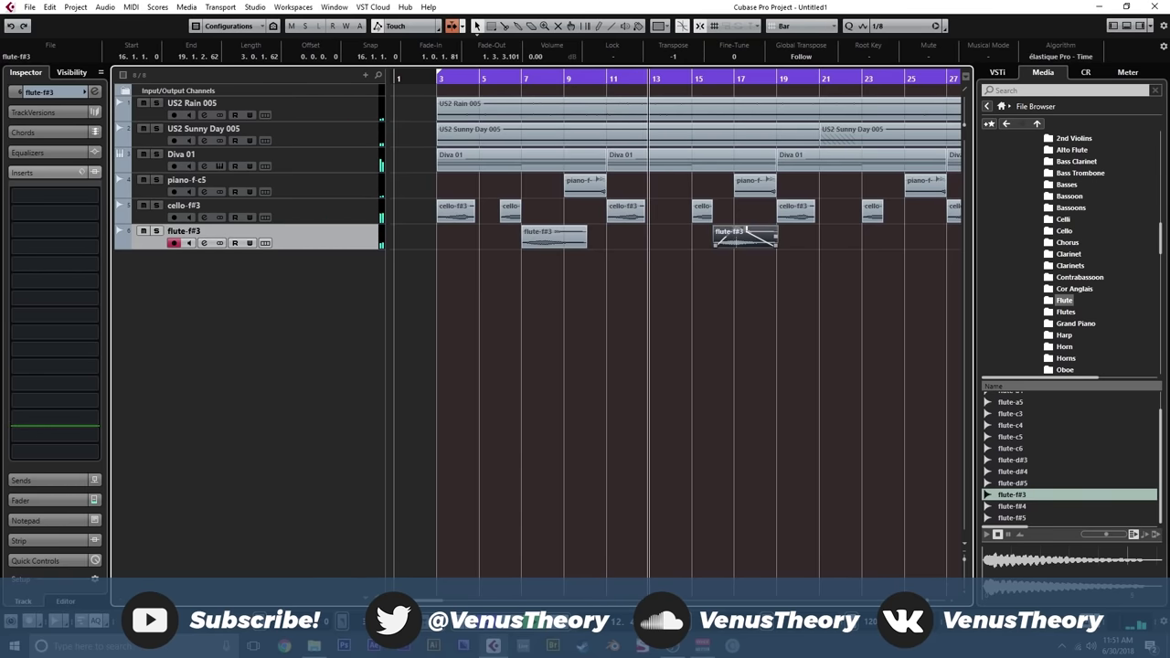
pyautogui.hscroll(3, 718, 235)
pyautogui.hotkey('ctrl', 'd')
pyautogui.moveTo(626, 234); pyautogui.dragTo(882, 232)
pyautogui.hotkey('ctrl', 'd')
pyautogui.click(877, 288)
pyautogui.press('g')
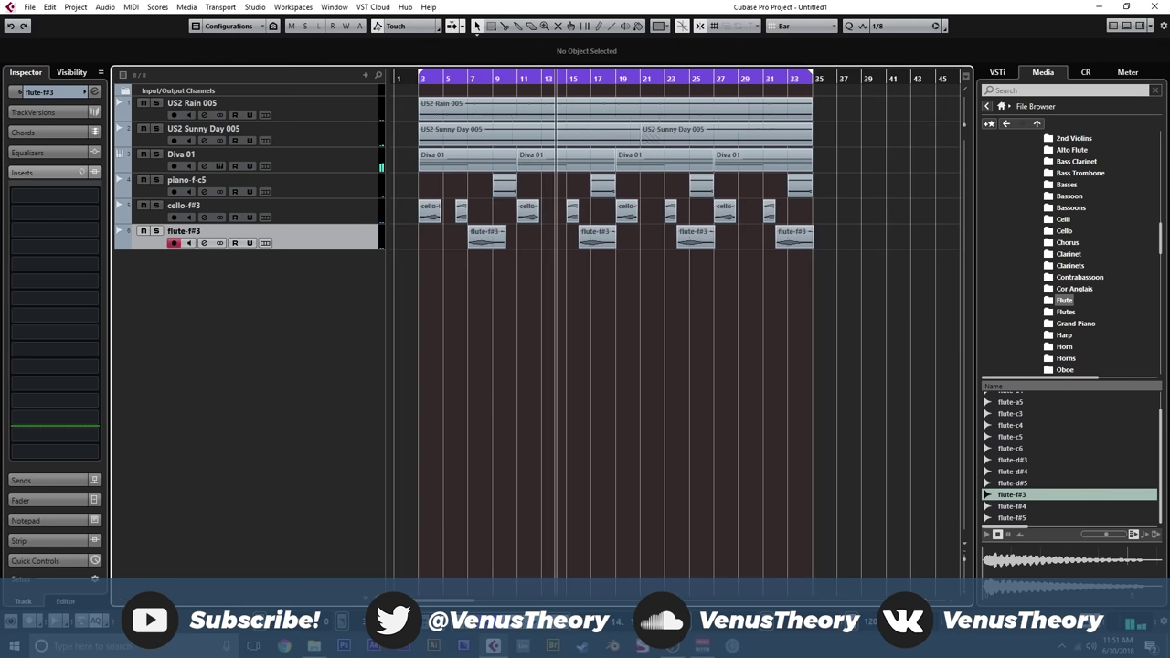
# - Solo the piano-f-c5 track and insert BitCrusher after its reverb, with Sample Divider at 2 and a reduced bit depth
pyautogui.click(157, 180)
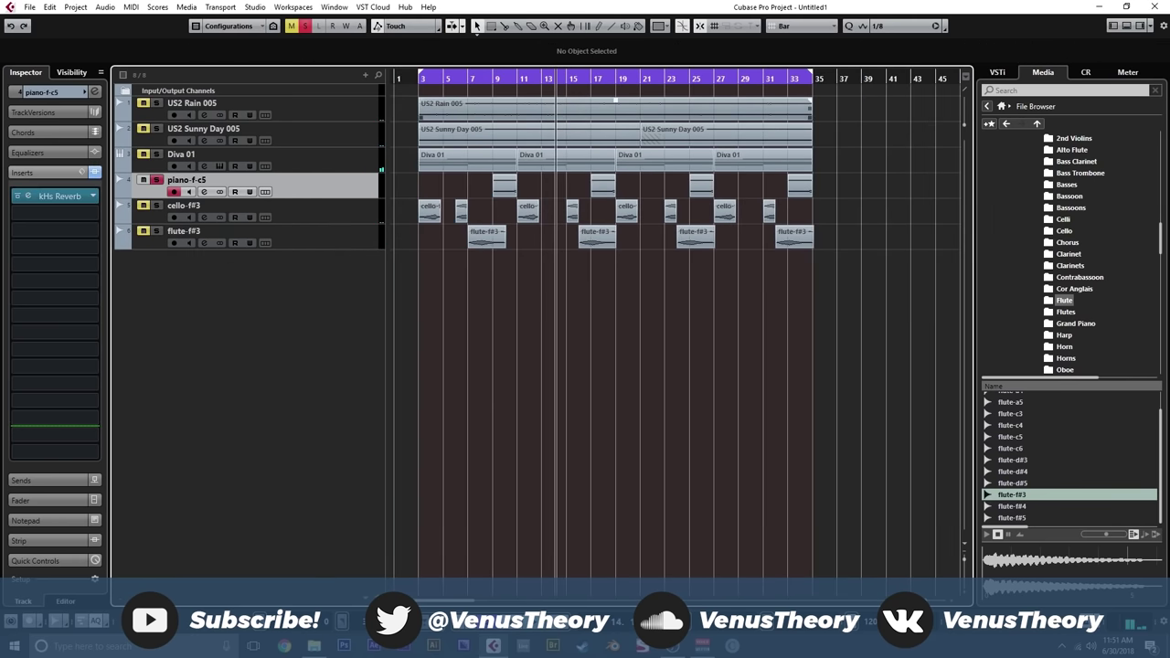
pyautogui.click(491, 79)
pyautogui.press('h')
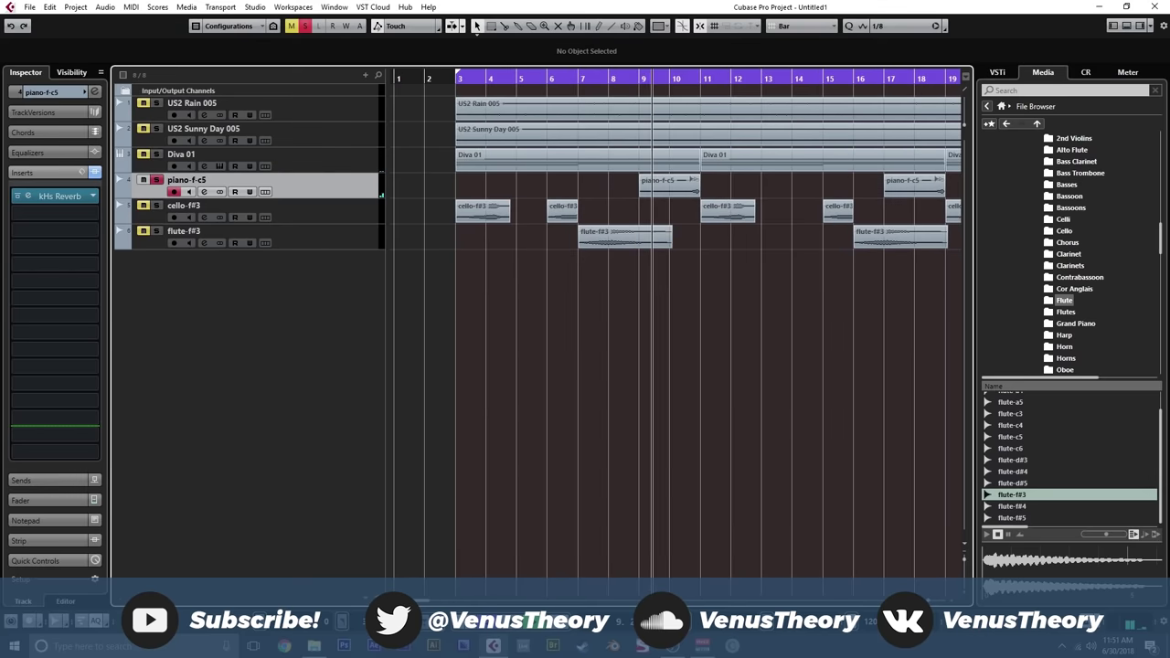
pyautogui.click(50, 212)
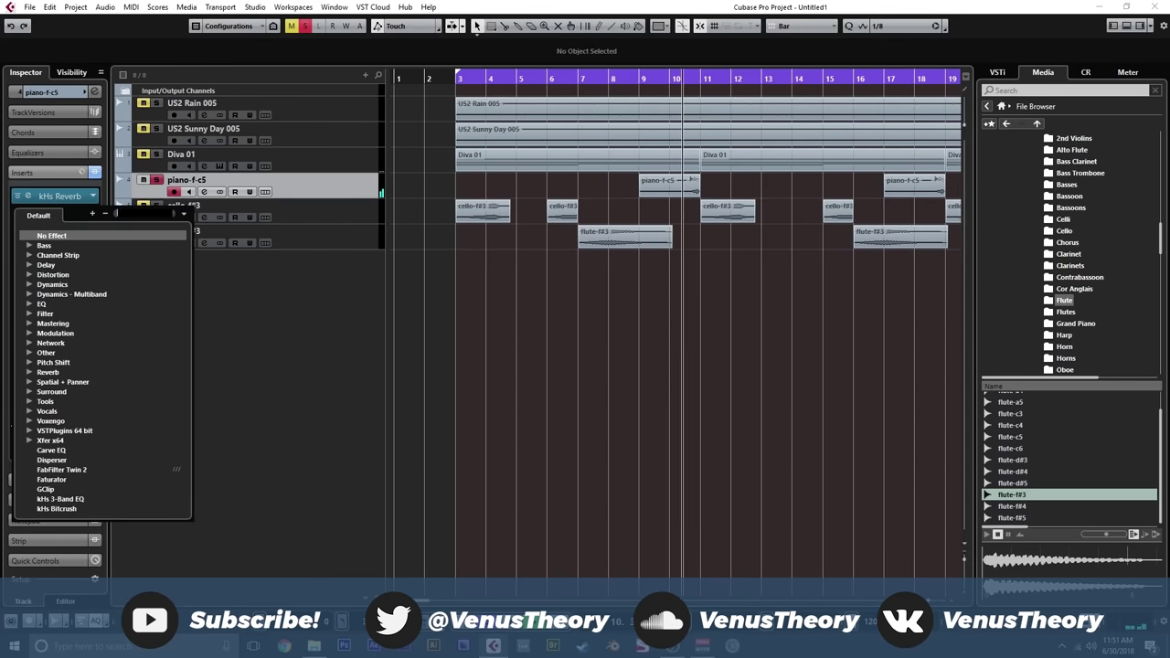
pyautogui.write('bit')
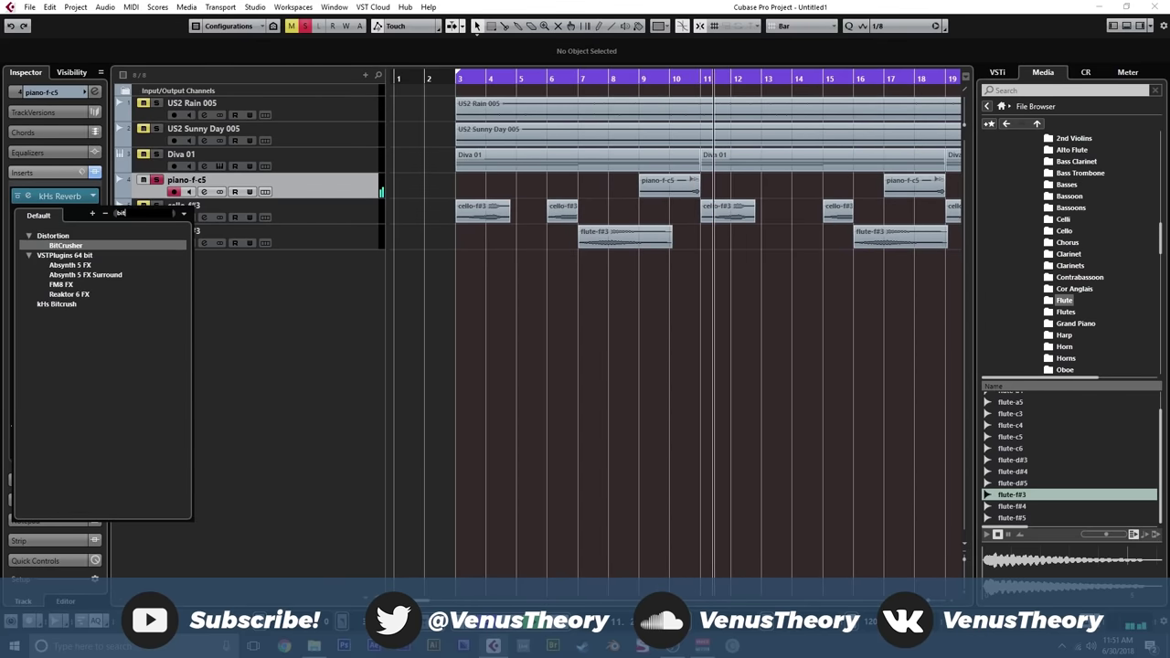
pyautogui.press('Return')
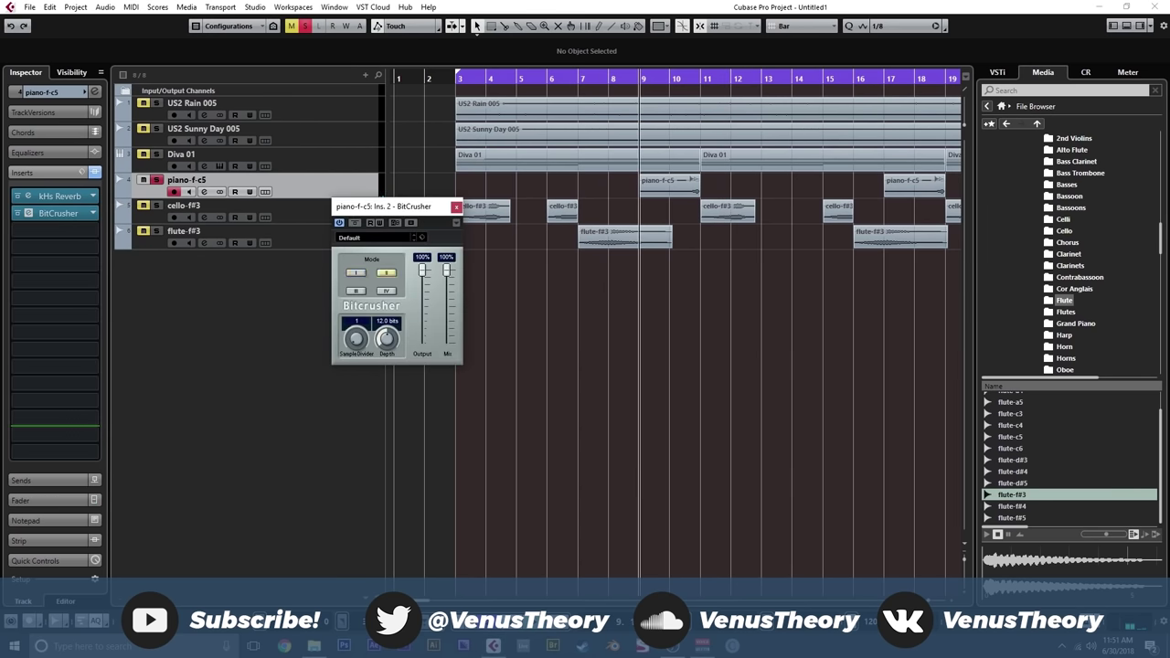
pyautogui.moveTo(356, 339); pyautogui.dragTo(387, 348)
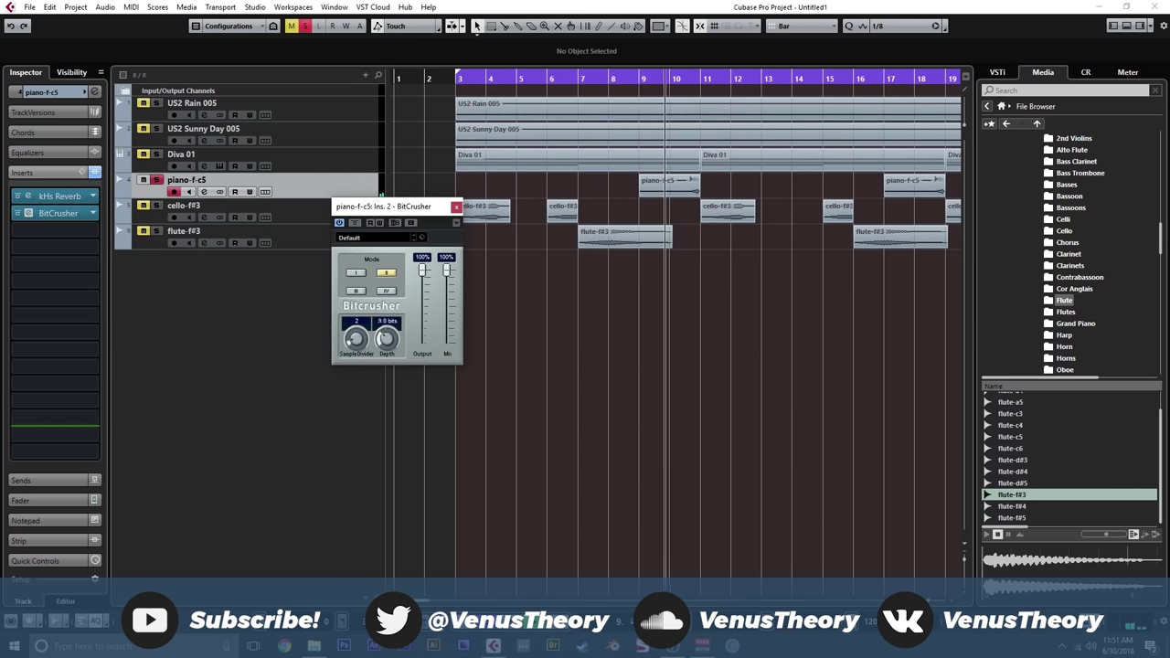
pyautogui.click(456, 207)
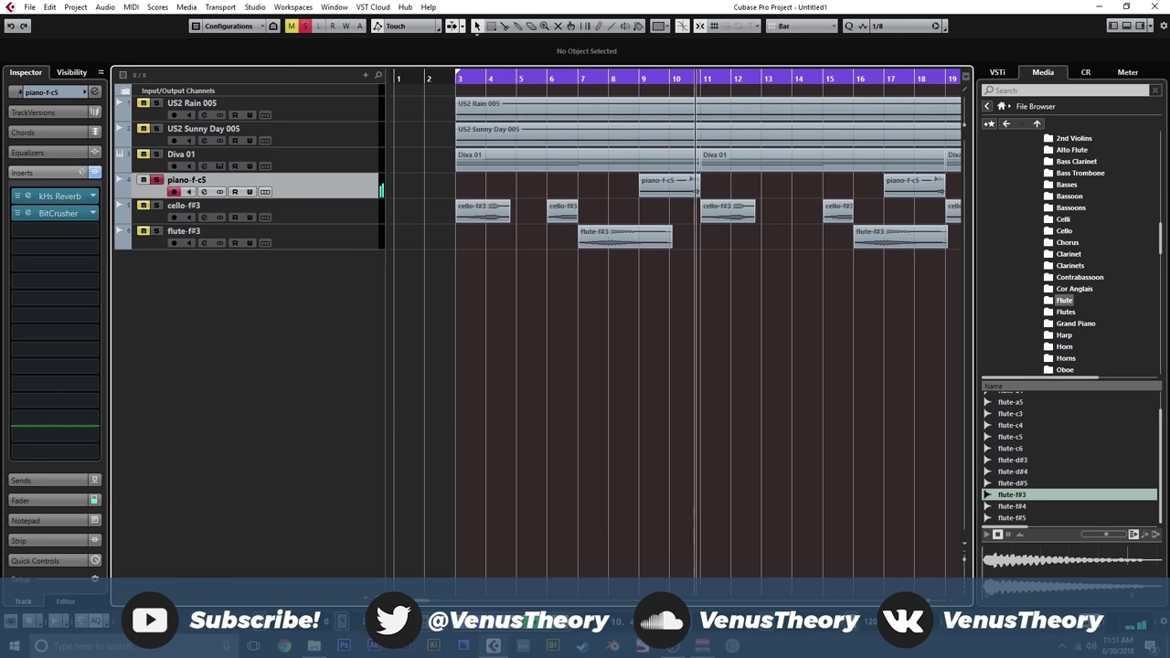
# - Solo the cello-f#3 track, audition it and insert the Chorus effect in its first slot
pyautogui.click(210, 207)
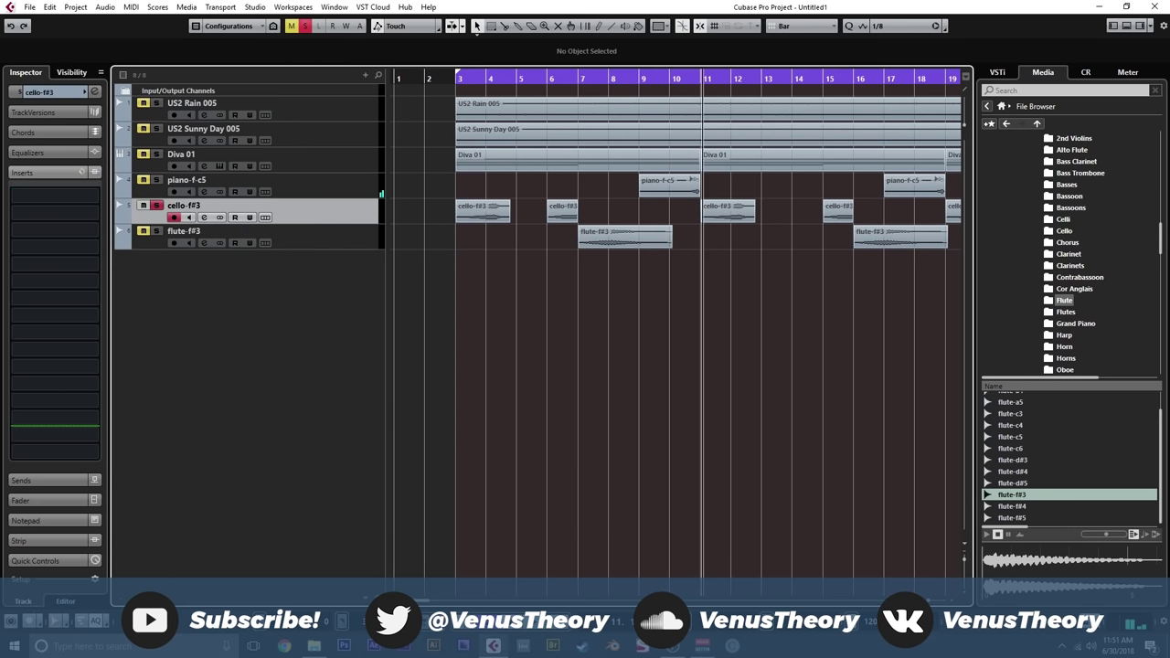
pyautogui.press('space')
pyautogui.press('space')
pyautogui.click(56, 195)
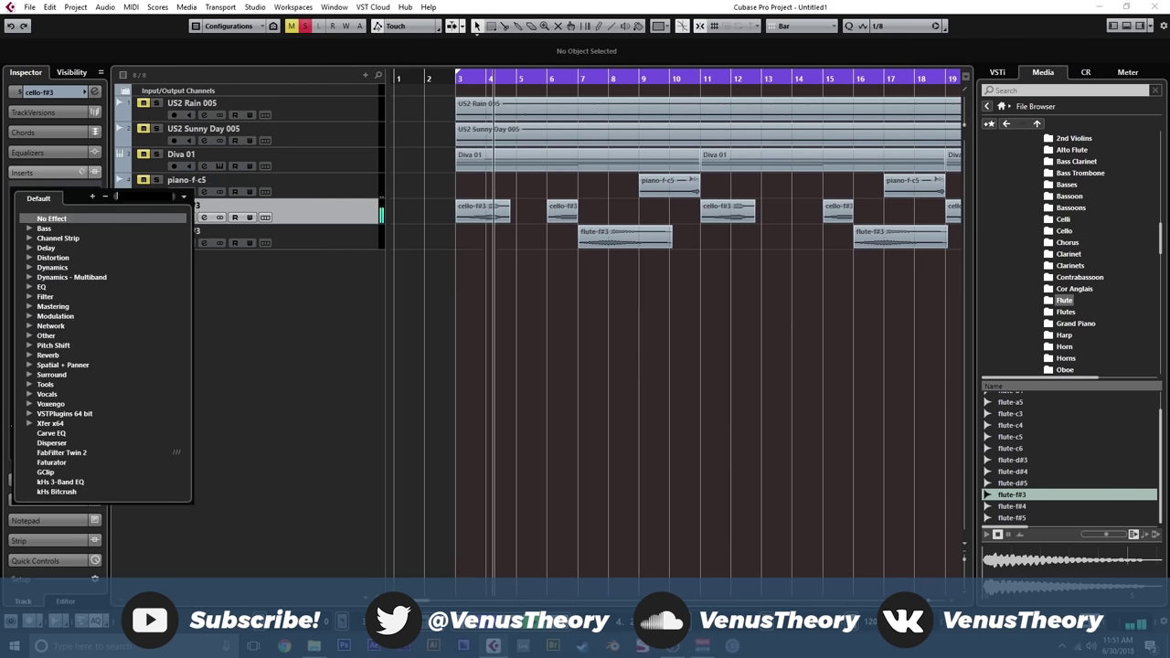
pyautogui.click(29, 316)
pyautogui.click(61, 345)
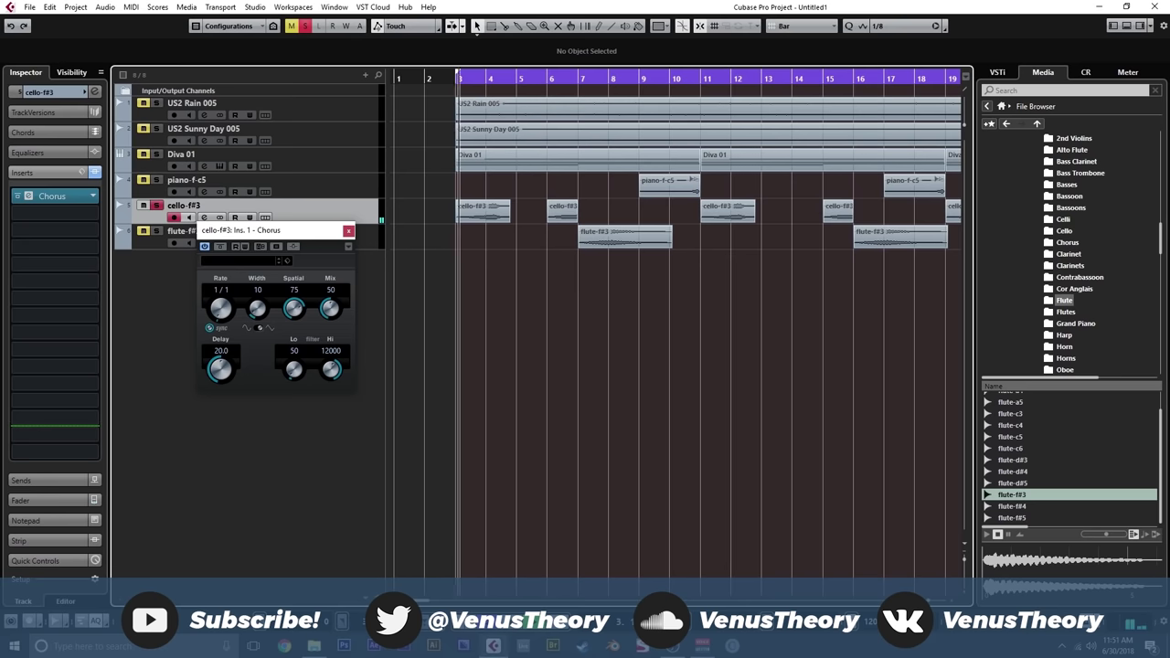
pyautogui.click(348, 230)
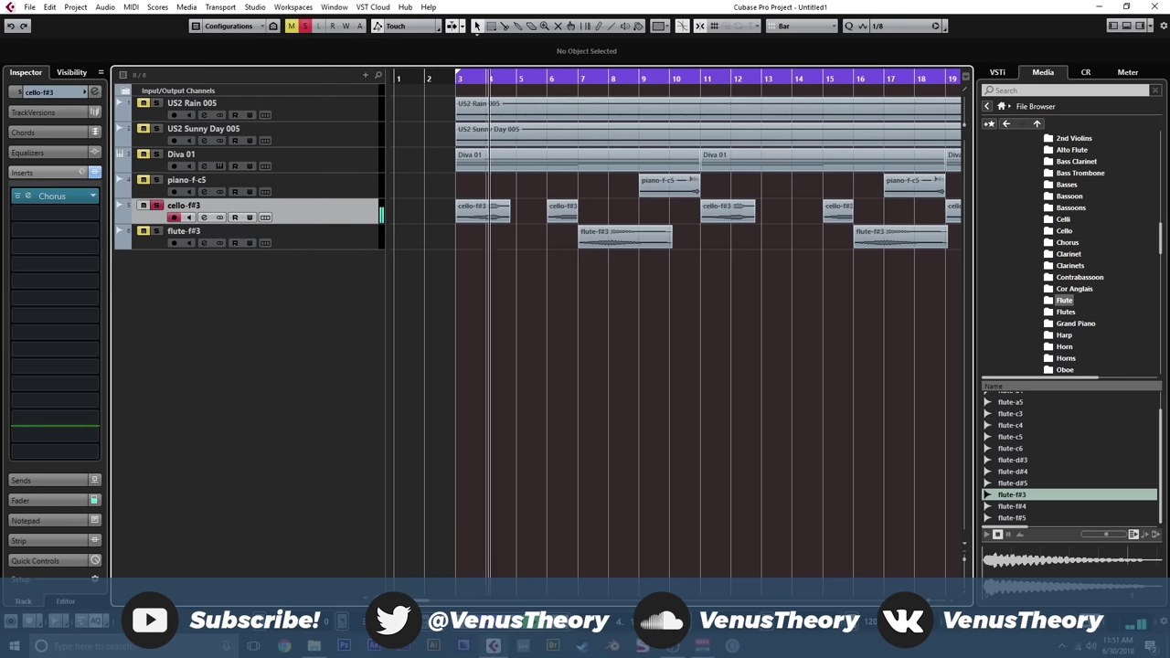
# - Insert the DaTube distortion after the chorus on the cello-f#3 track and audition it from bar 3
pyautogui.click(55, 212)
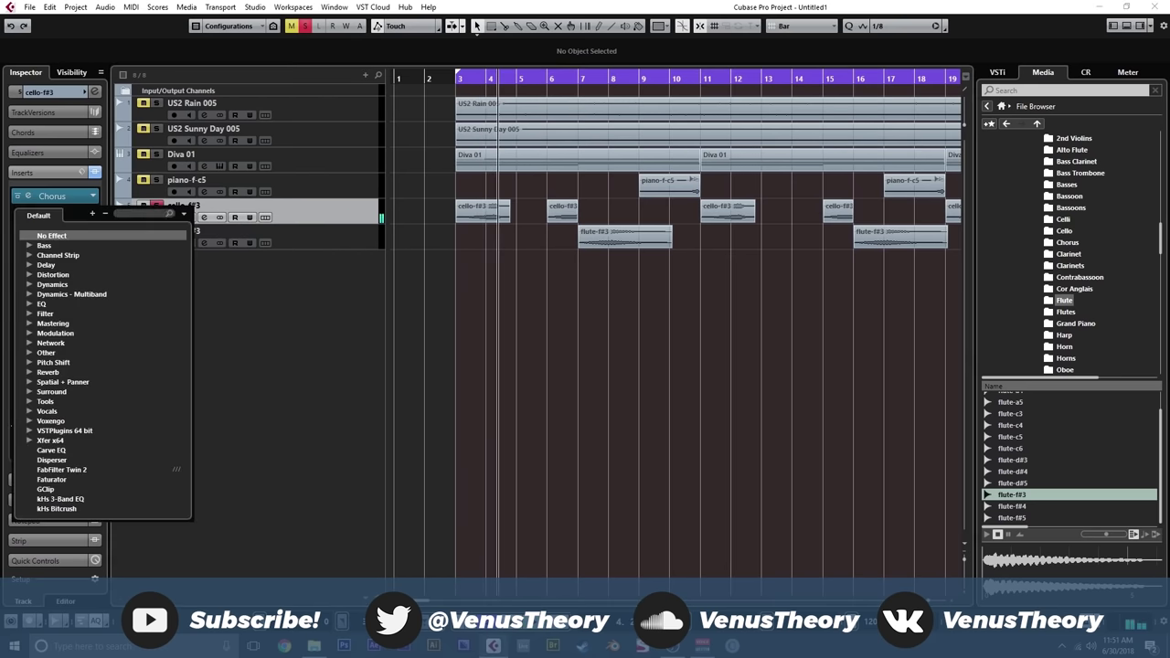
pyautogui.click(30, 275)
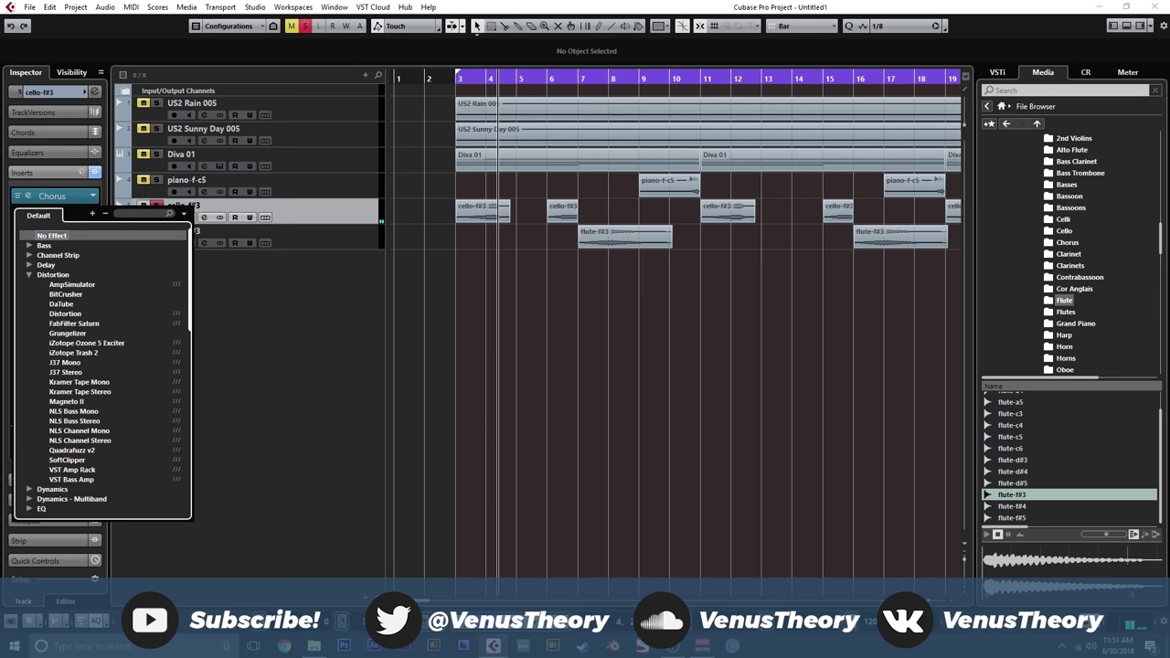
pyautogui.click(61, 304)
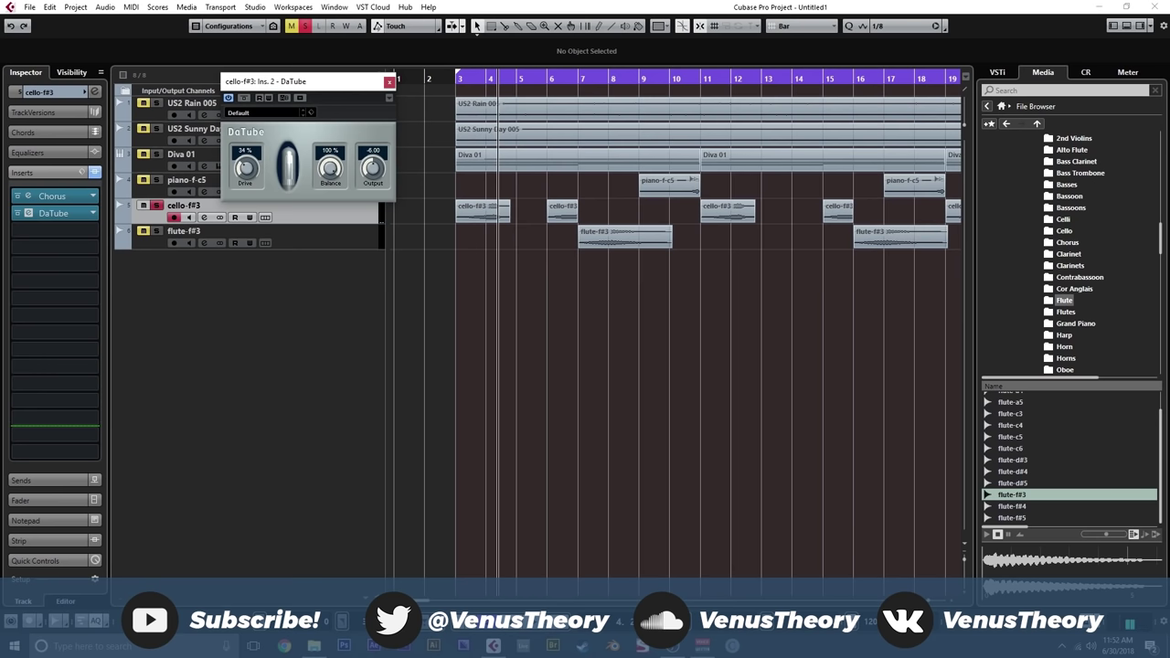
pyautogui.click(456, 82)
pyautogui.click(389, 82)
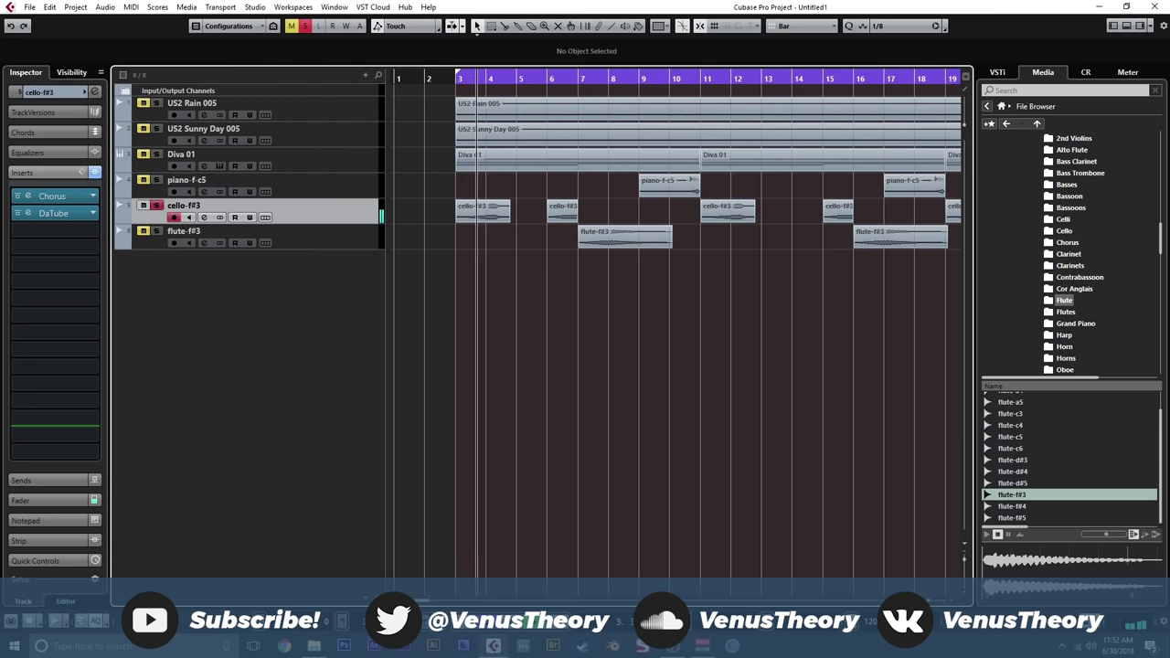
# - Insert kHs Comb Filter as the third effect on the cello-f#3 track and lower its cutoff to about 46 Hz
pyautogui.click(53, 229)
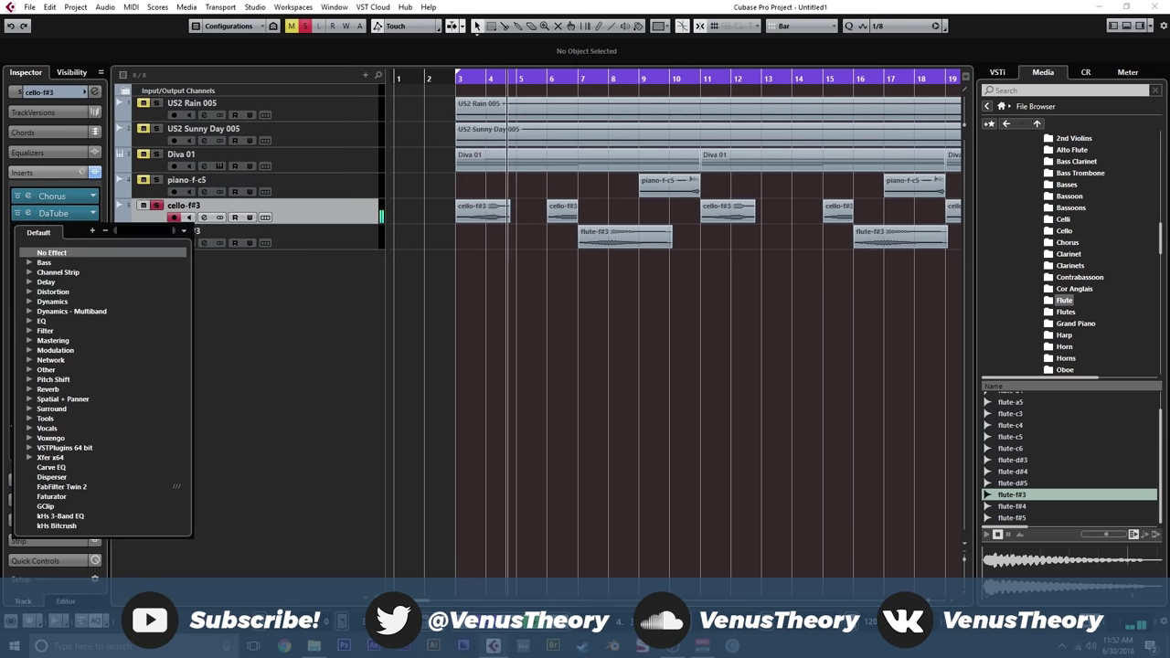
pyautogui.scroll(-5, 101, 384)
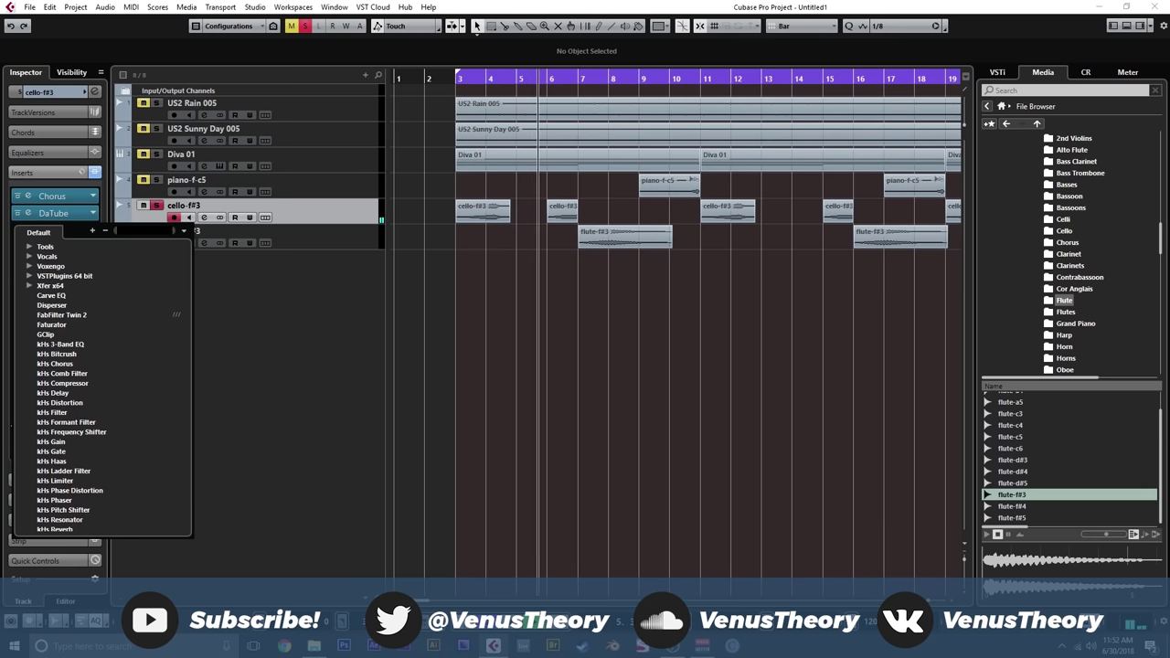
pyautogui.click(62, 373)
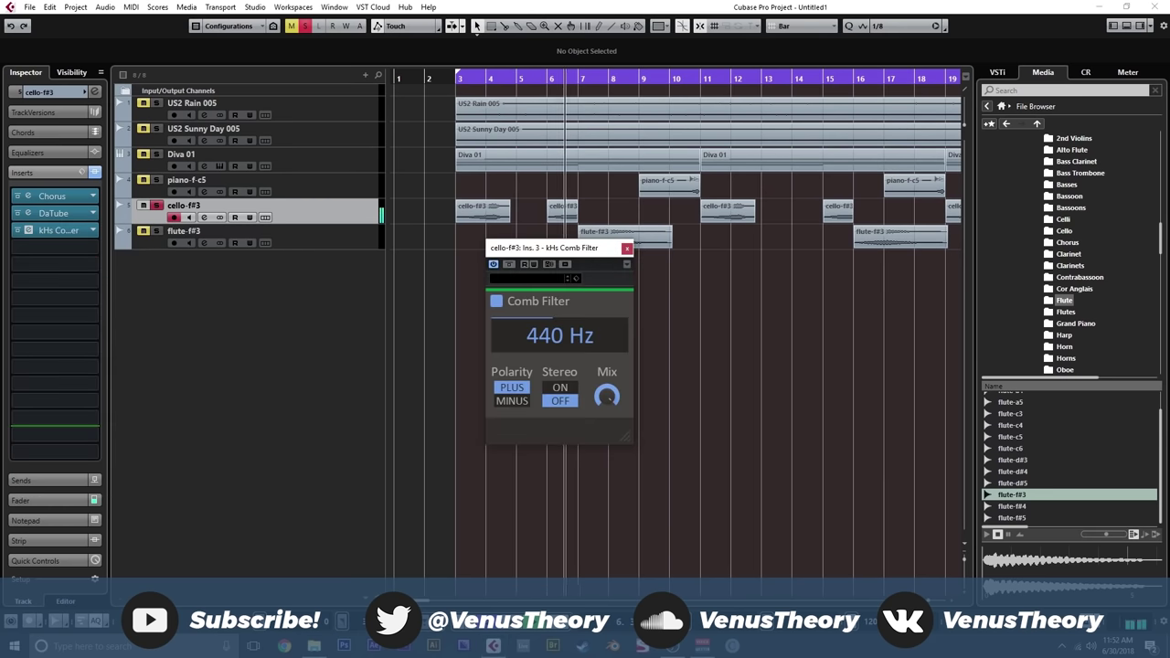
pyautogui.click(457, 80)
pyautogui.moveTo(559, 335); pyautogui.dragTo(559, 402)
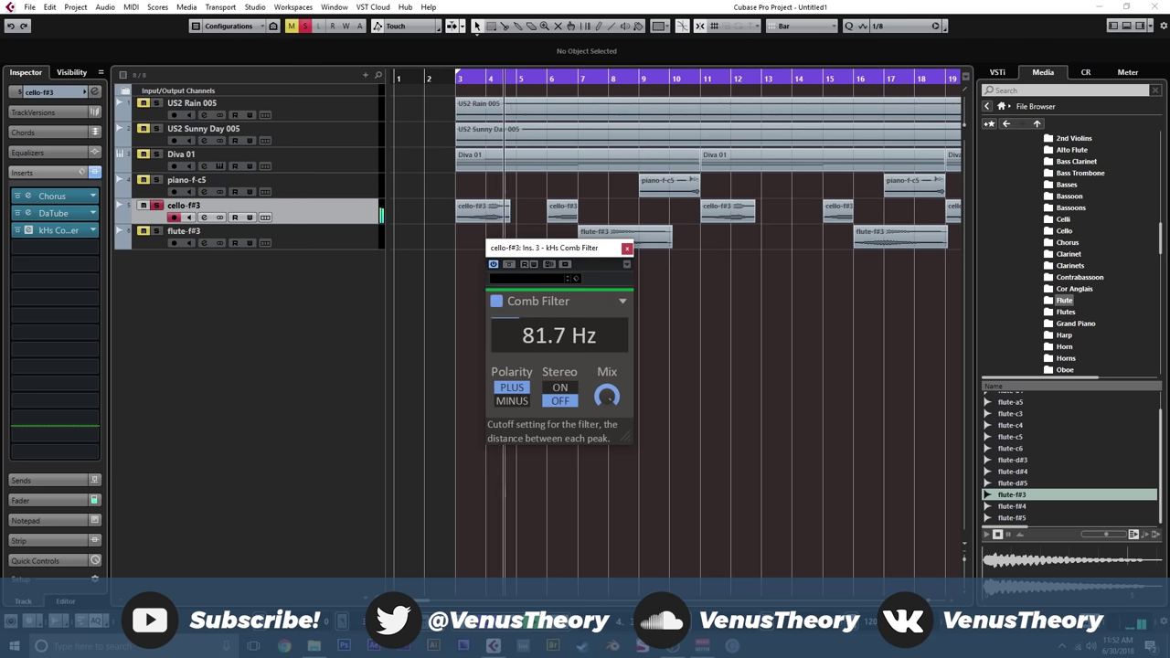
pyautogui.moveTo(559, 336); pyautogui.dragTo(559, 331)
pyautogui.moveTo(560, 398); pyautogui.dragTo(559, 400)
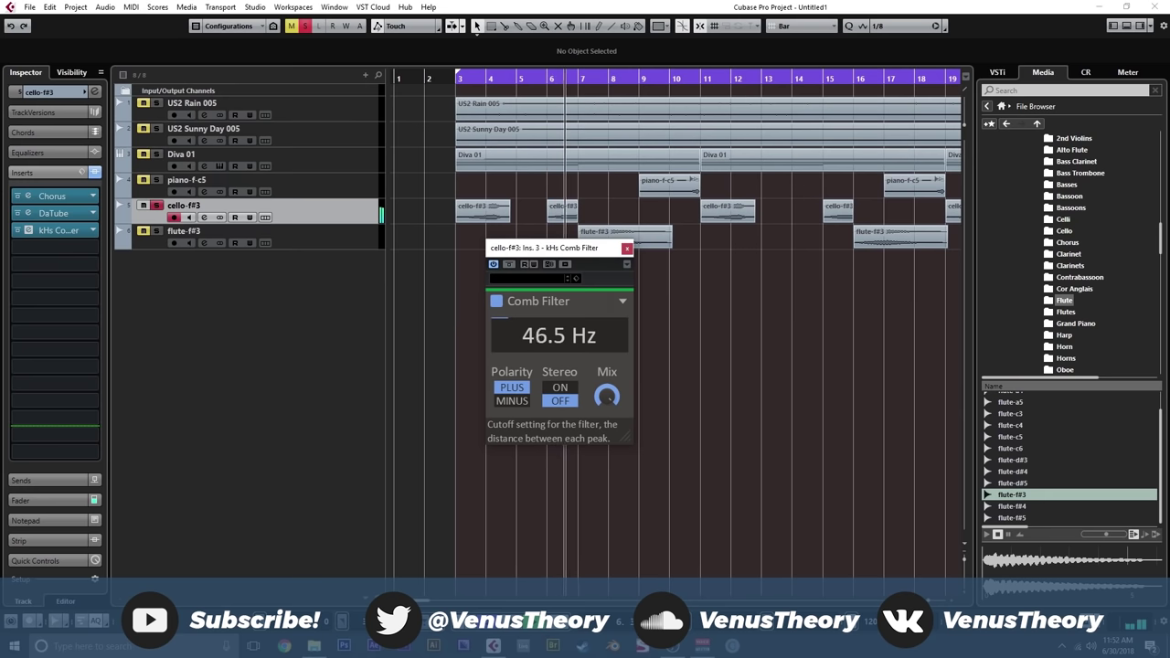
pyautogui.moveTo(559, 335); pyautogui.dragTo(559, 337)
pyautogui.click(627, 249)
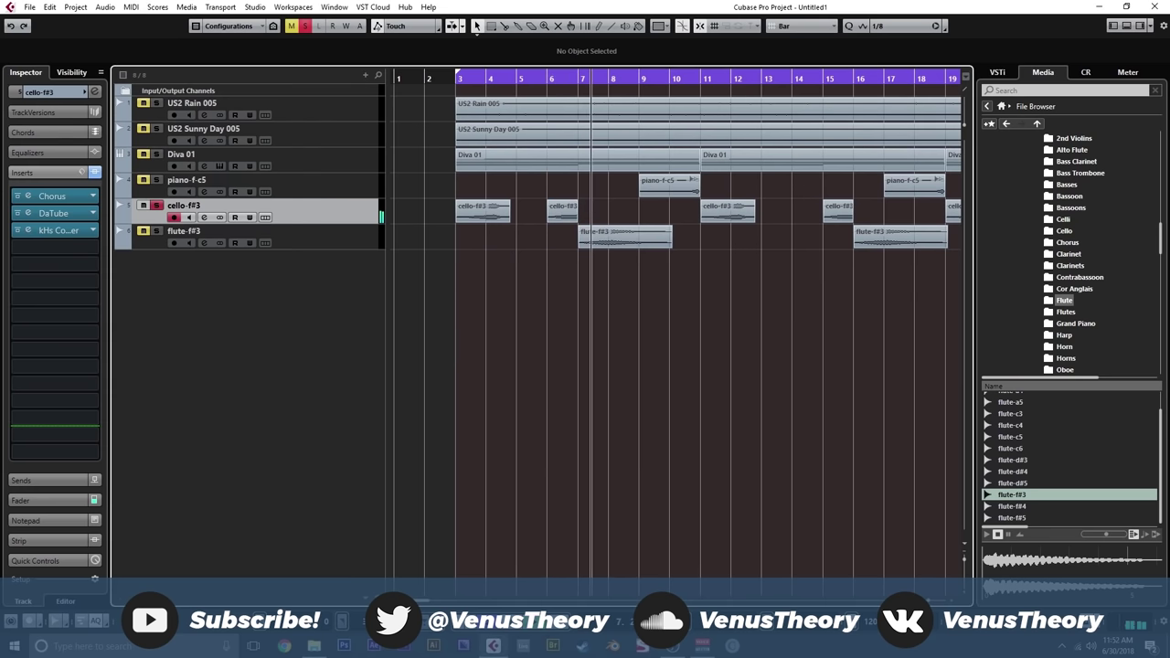
# - Insert kHs Reverb as the fourth effect on the cello-f#3 track and play it back from bar 3
pyautogui.click(563, 212)
pyautogui.moveTo(604, 208); pyautogui.dragTo(506, 202)
pyautogui.click(530, 211)
pyautogui.click(55, 247)
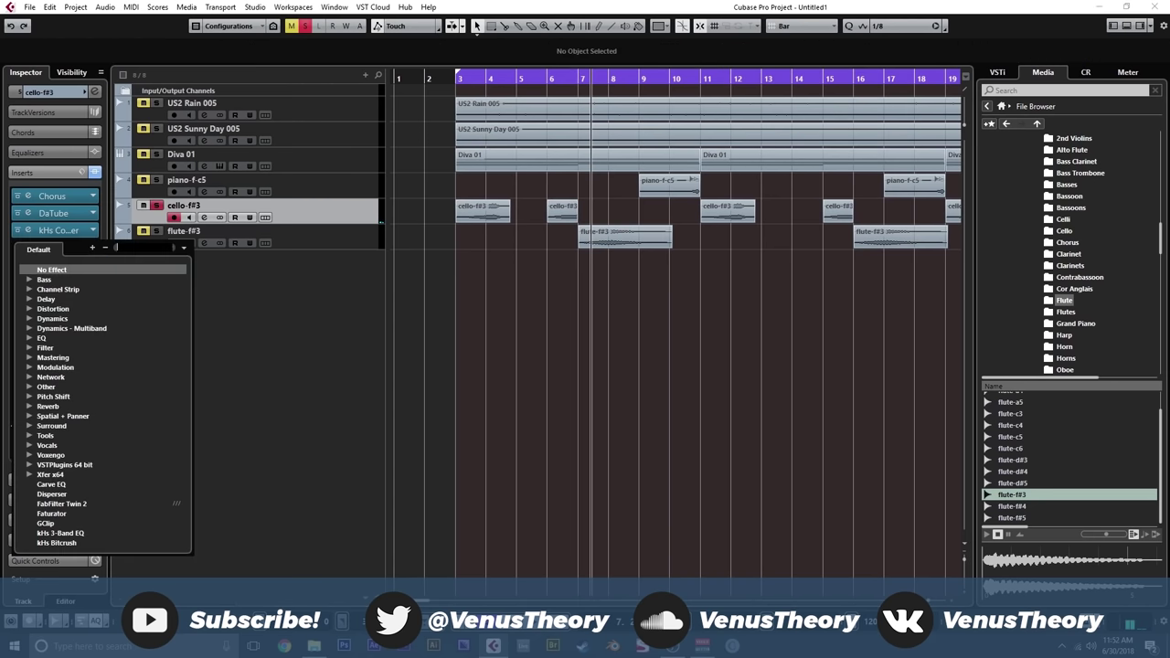
pyautogui.scroll(-10, 99, 393)
pyautogui.click(54, 423)
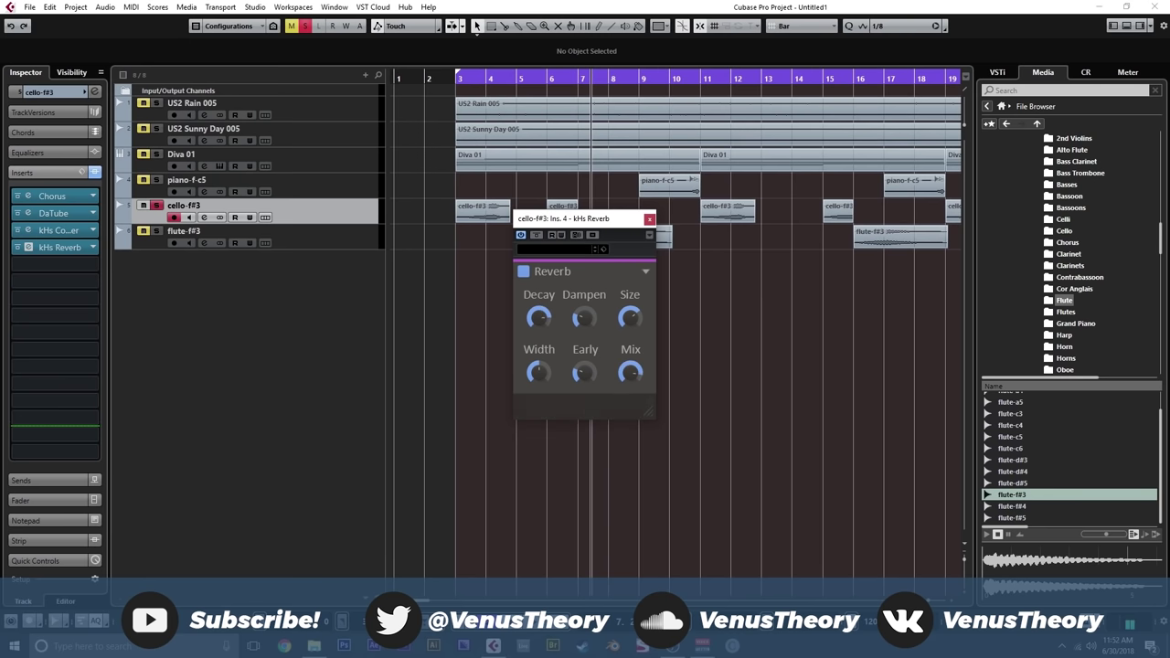
pyautogui.click(650, 219)
pyautogui.click(458, 80)
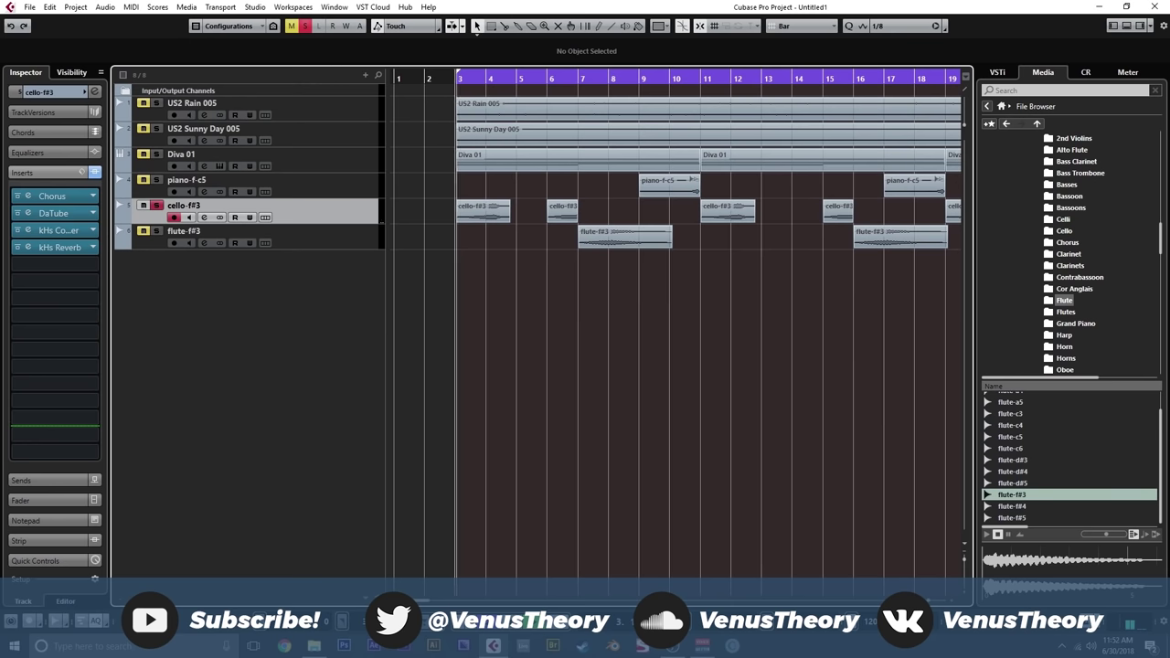
pyautogui.press('space')
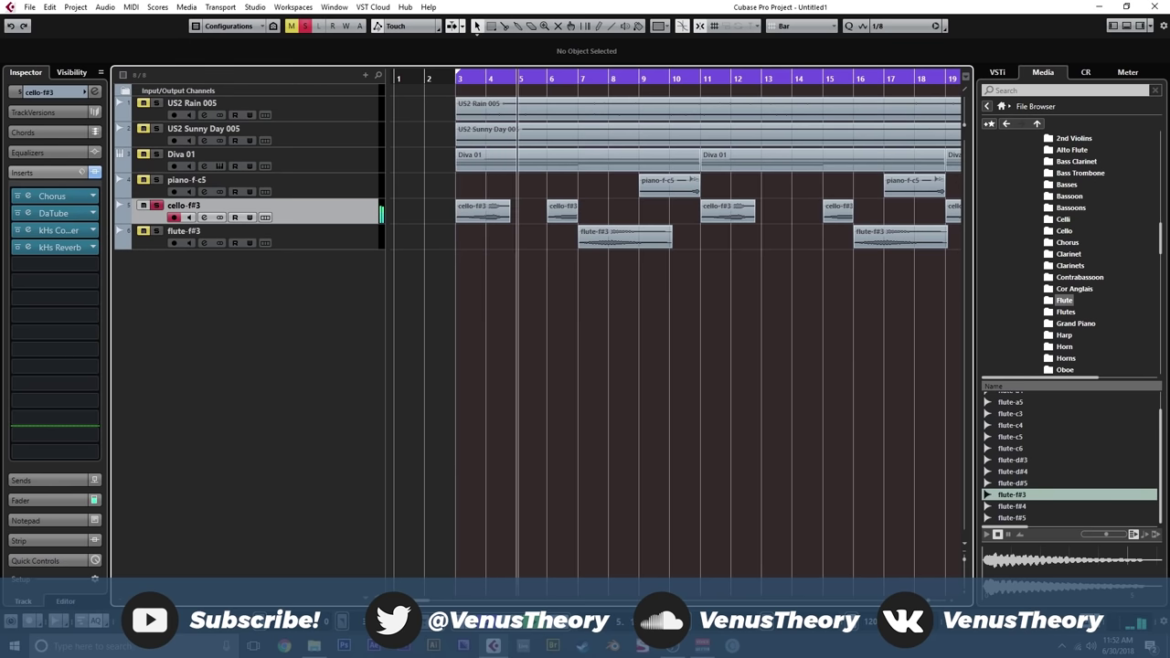
# - Insert kHs Formant Filter as the fifth cello-f#3 effect and move its vowel point toward the lower right of the pad
pyautogui.click(55, 264)
pyautogui.scroll(-4, 102, 421)
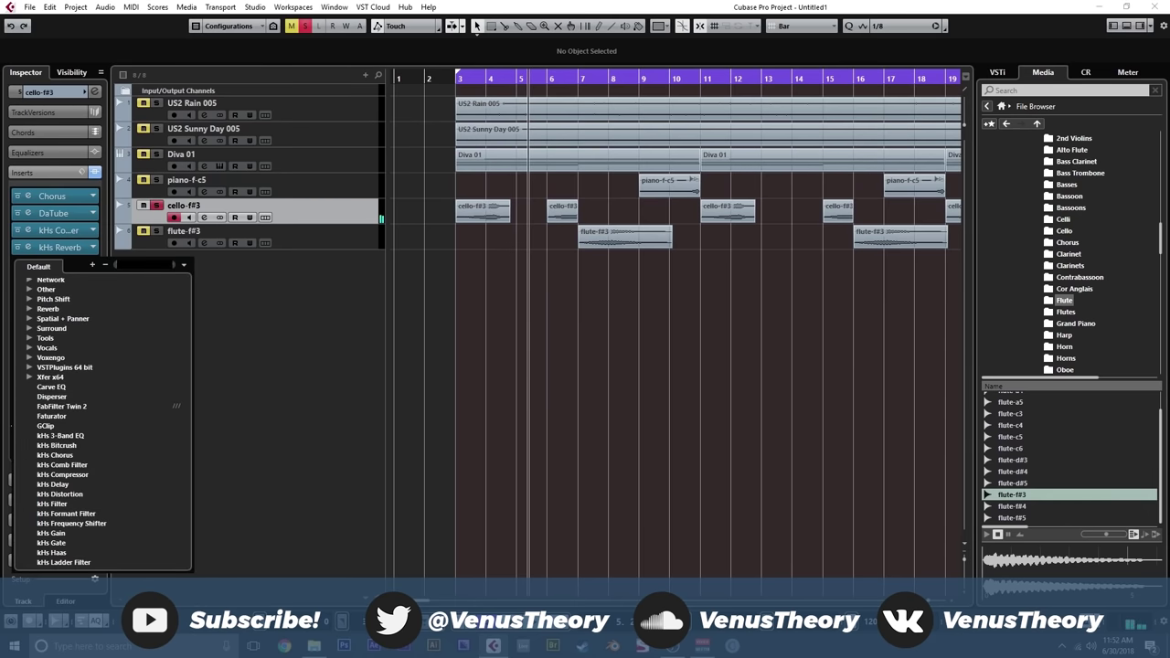
pyautogui.click(64, 513)
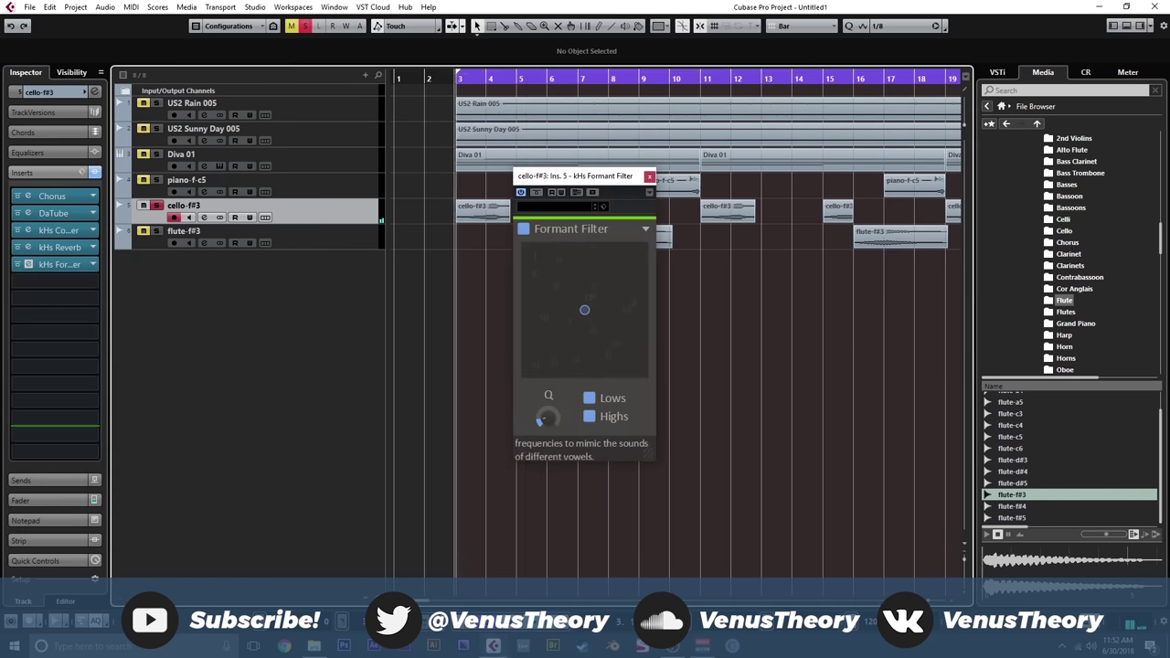
pyautogui.moveTo(585, 310)
pyautogui.mouseDown()
pyautogui.moveTo(557, 358)
pyautogui.moveTo(536, 290)
pyautogui.moveTo(577, 316)
pyautogui.mouseUp()
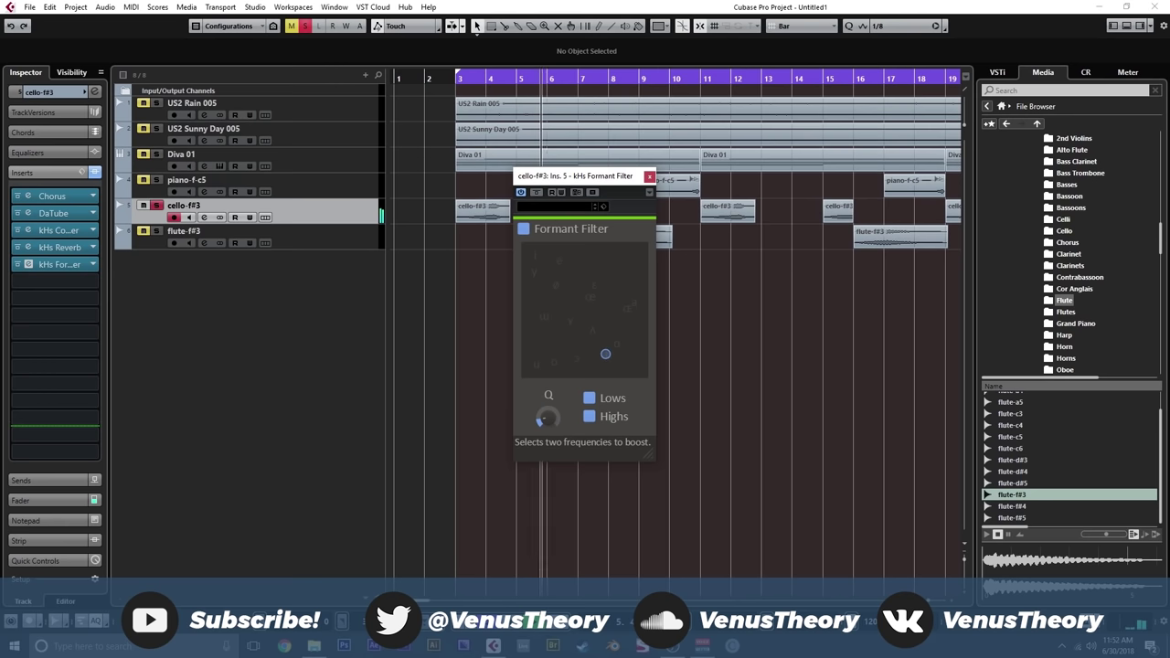
pyautogui.click(649, 176)
# - Unsolo the cello-f#3 track and make flute-f#3 the selected track
pyautogui.hscroll(2, 625, 234)
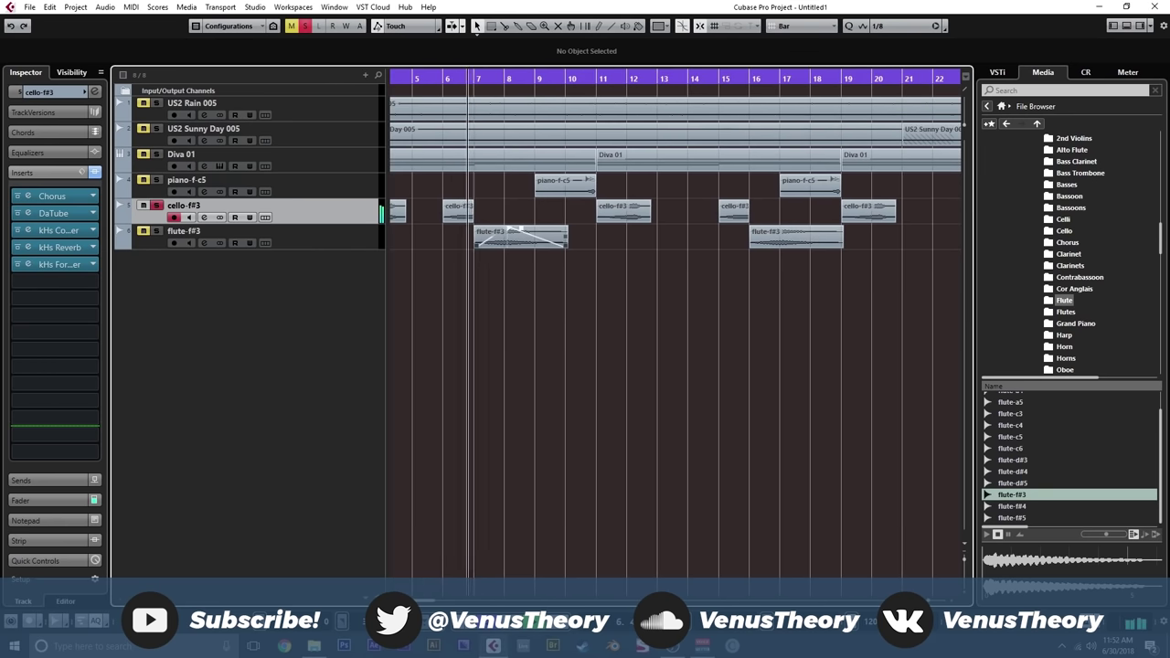
pyautogui.click(184, 231)
pyautogui.click(156, 205)
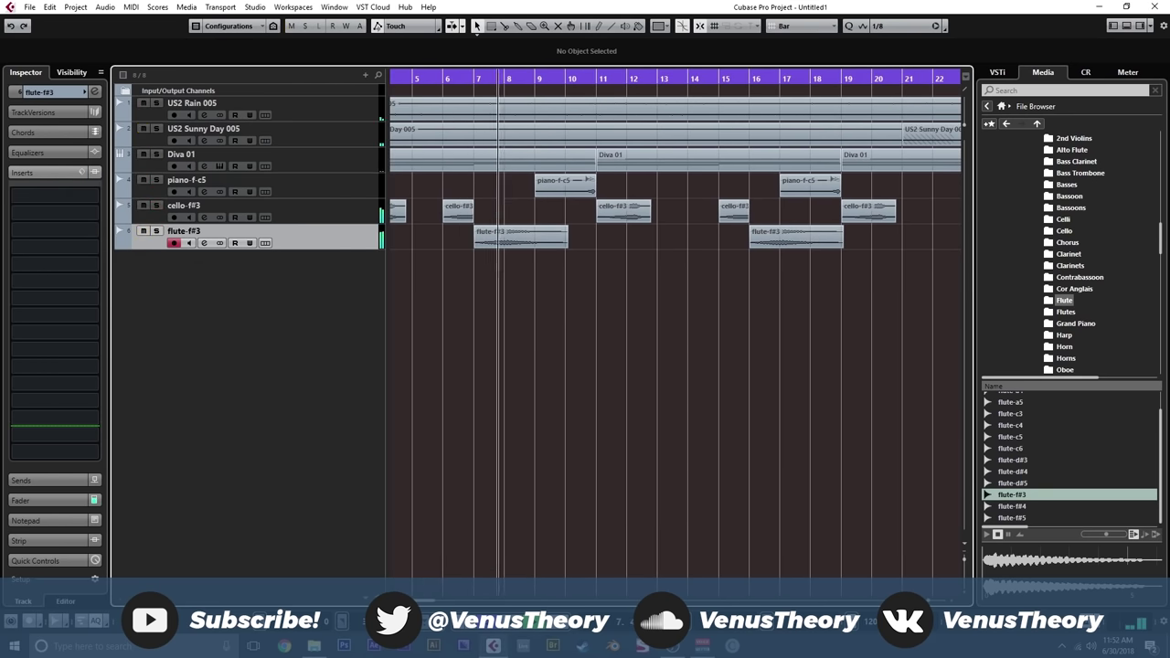
# - Insert H-Delay Stereo as the first flute-f#3 effect, with a dotted 1/4 delay, ping-pong and LoFi enabled
pyautogui.click(34, 195)
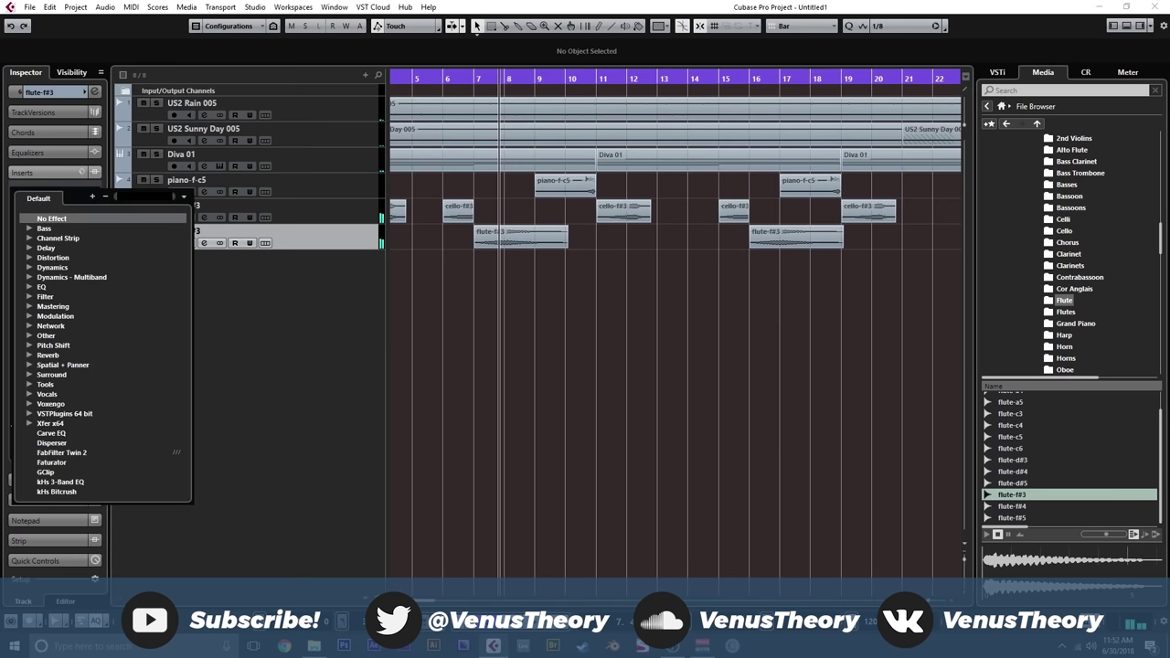
pyautogui.click(43, 248)
pyautogui.click(73, 277)
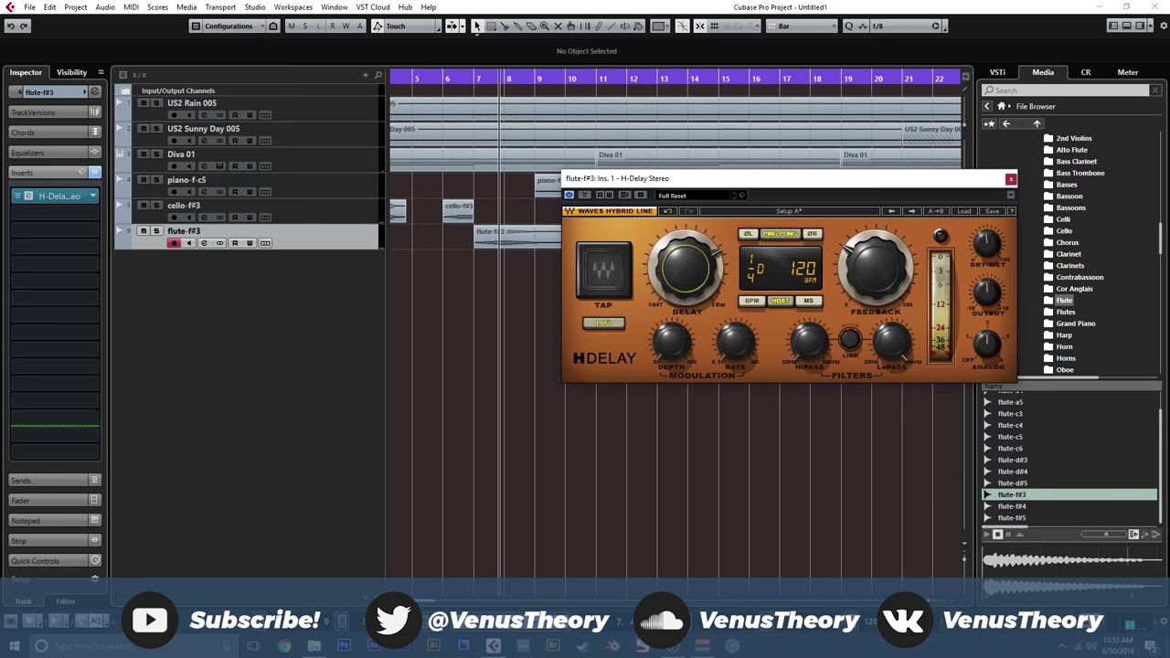
pyautogui.press('Escape')
# - Insert TAL-Reverb-4-64 as the second effect on the flute-f#3 track and close its window
pyautogui.click(57, 213)
pyautogui.scroll(-10, 64, 274)
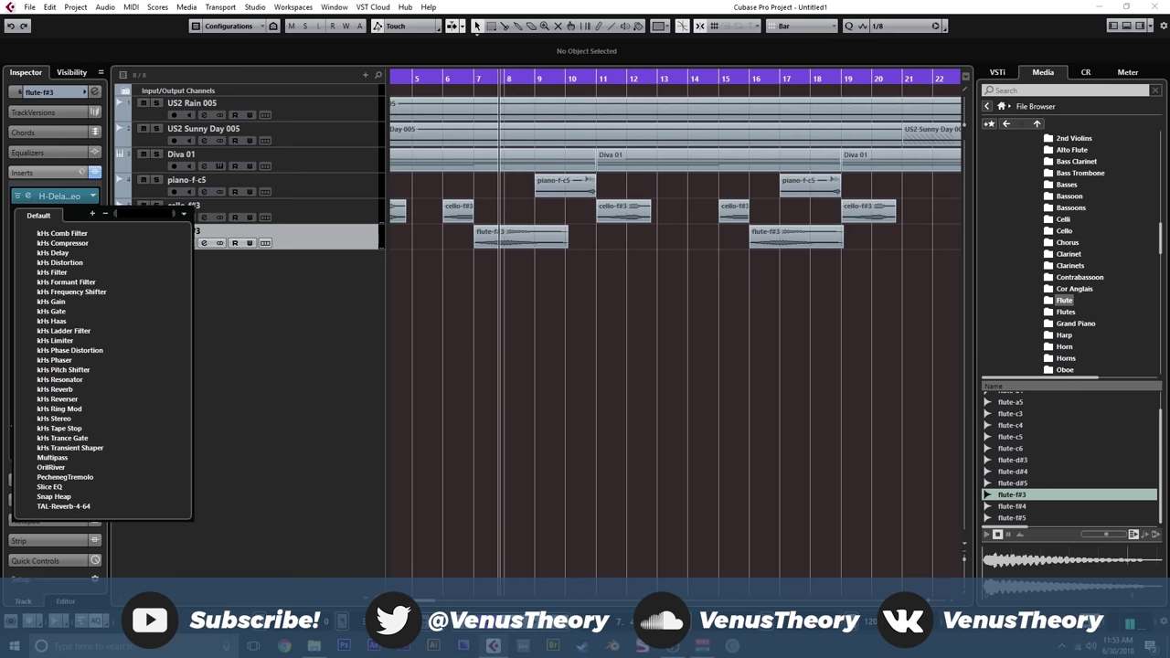
pyautogui.click(63, 506)
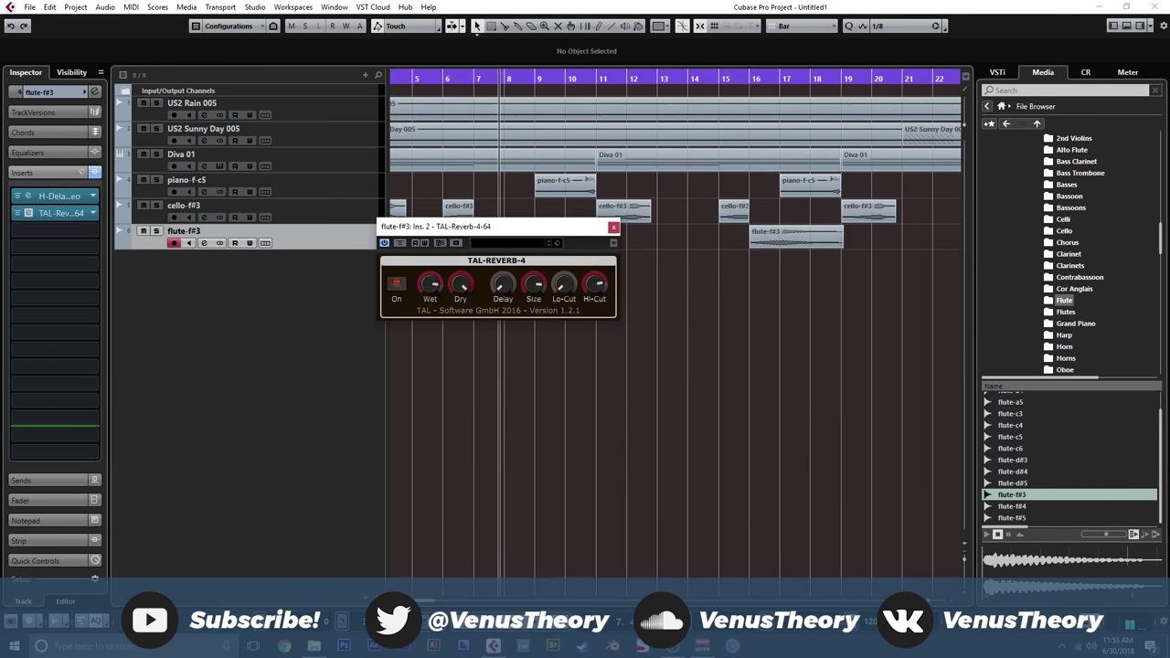
pyautogui.click(613, 226)
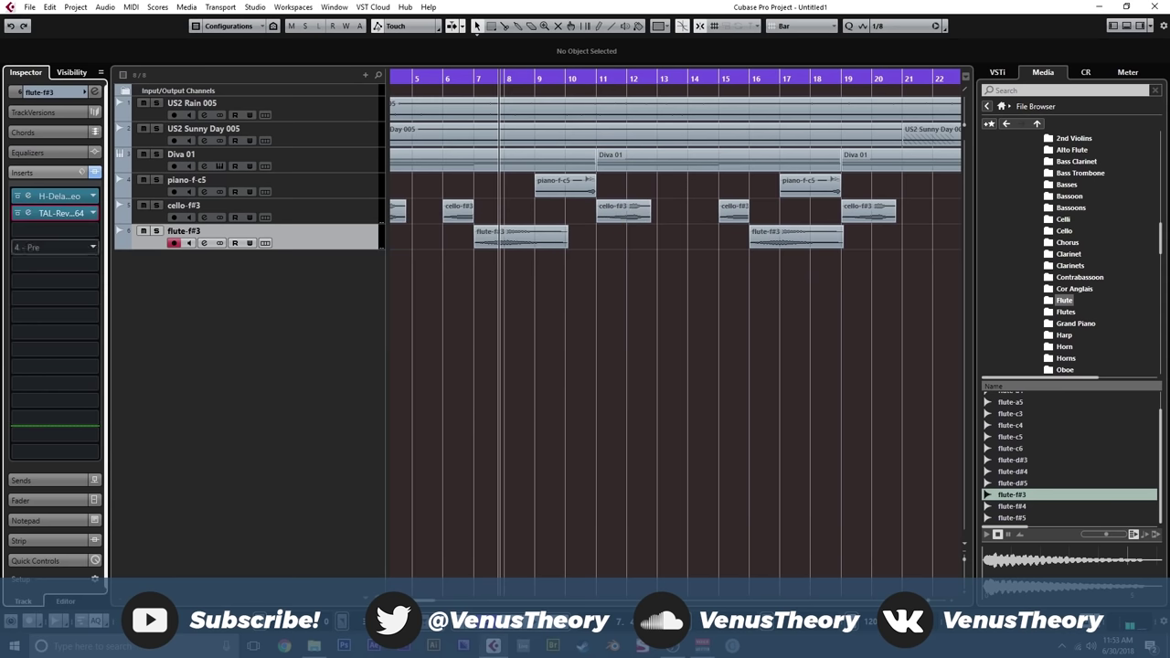
# - Insert kHs Pitch Shifter before the flute reverb, set it to +7.00 with about 67% mix, and play from bar 7
pyautogui.click(55, 231)
pyautogui.scroll(-10, 103, 366)
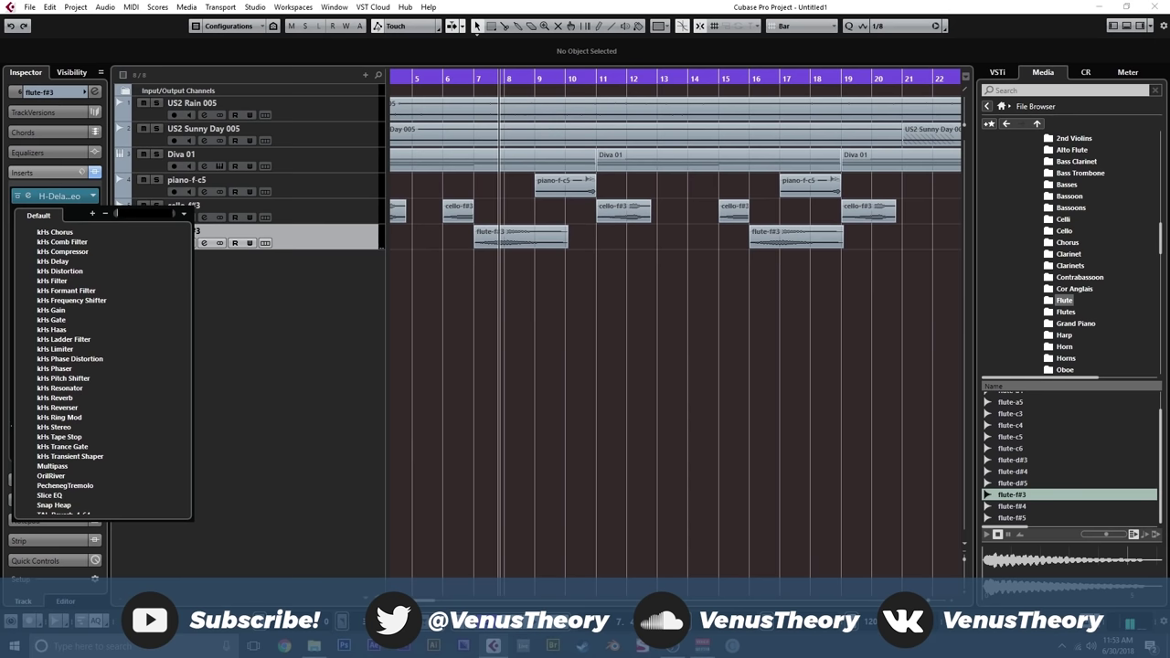
pyautogui.click(63, 377)
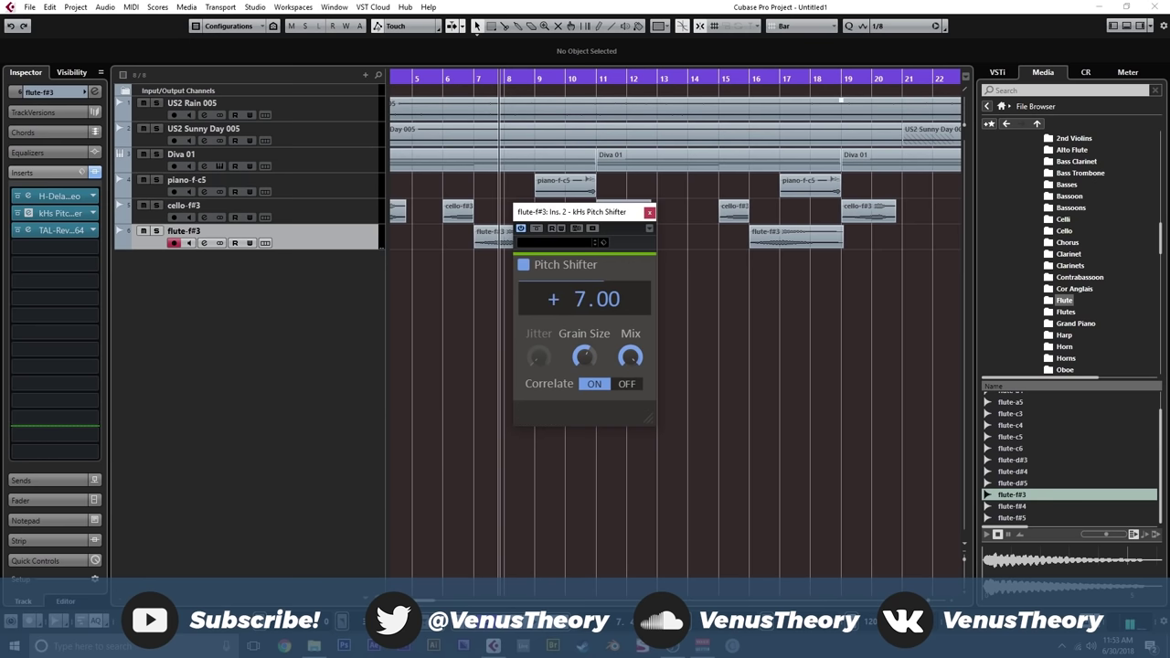
pyautogui.click(474, 79)
pyautogui.press('space')
pyautogui.moveTo(584, 357)
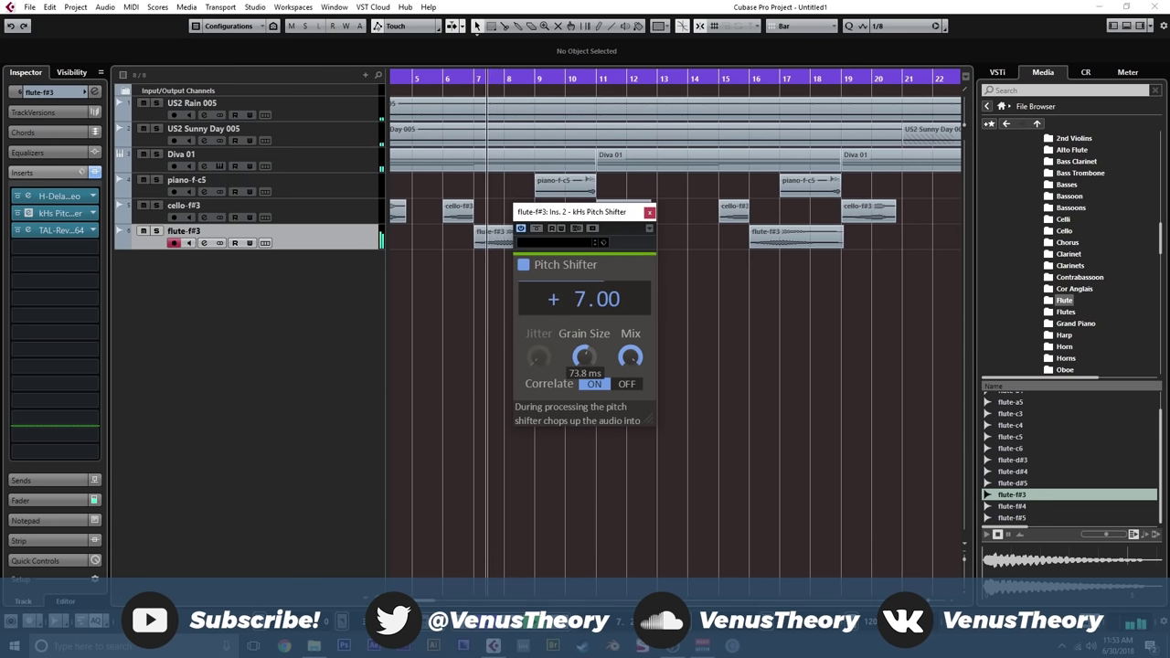
pyautogui.moveTo(629, 357)
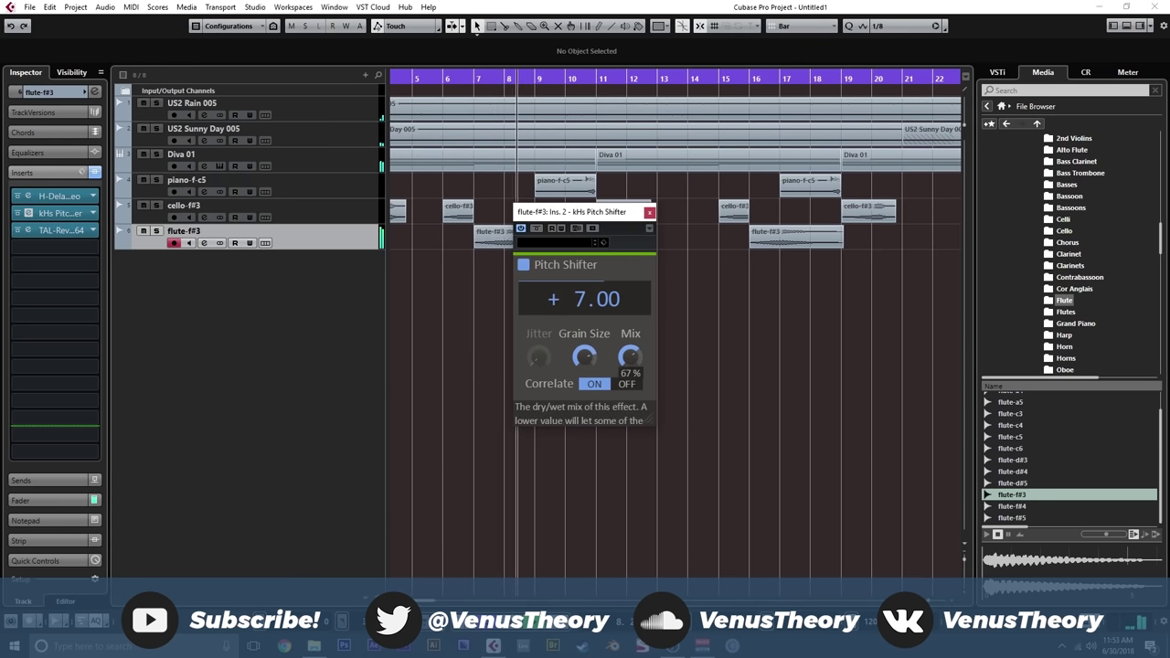
pyautogui.click(648, 212)
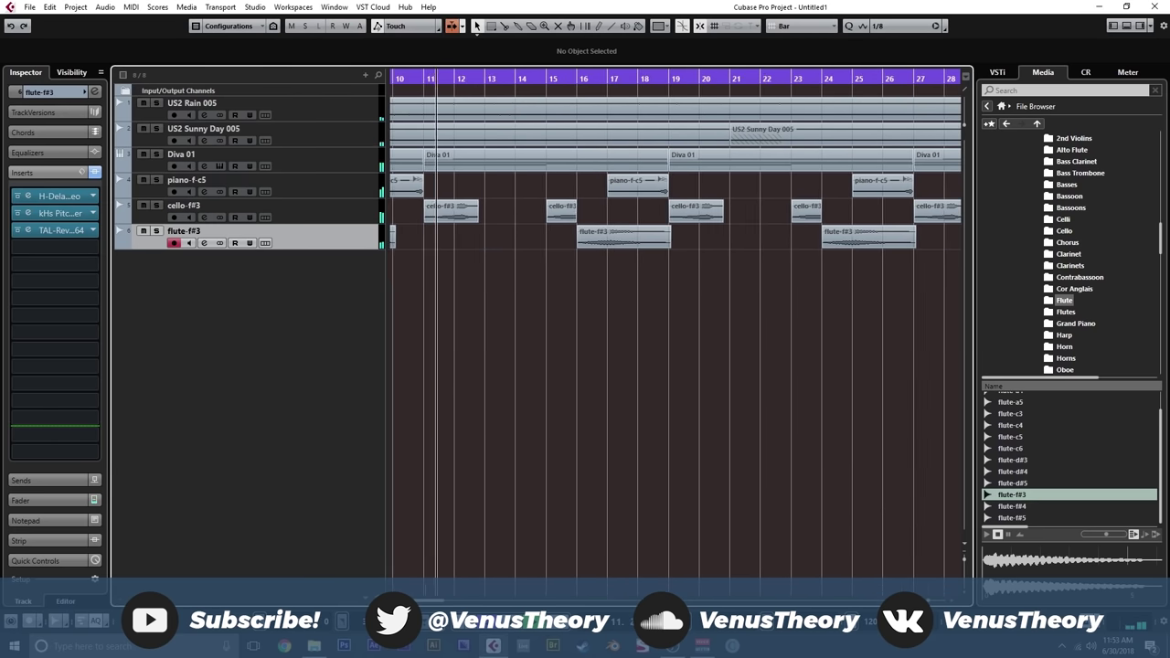
# - Set the mixer levels during playback to -22.1 dB for flute-f#3, -18.3 dB for piano-f-c5 and -25.8 dB for cello-f#3
pyautogui.press('F3')
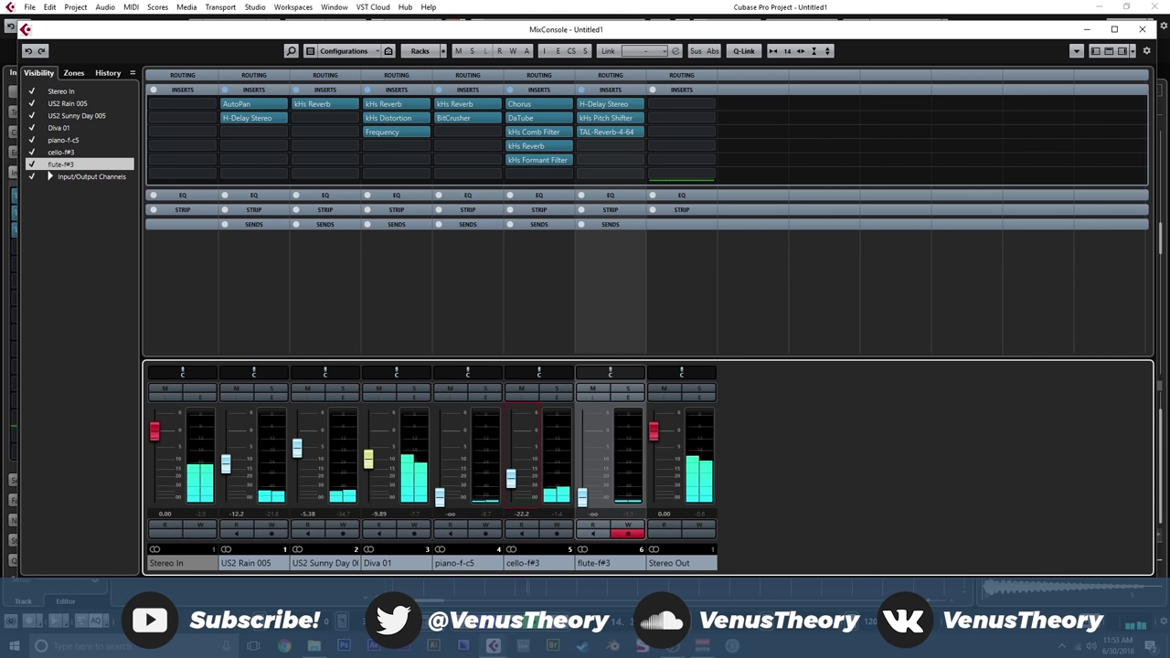
pyautogui.press('F3')
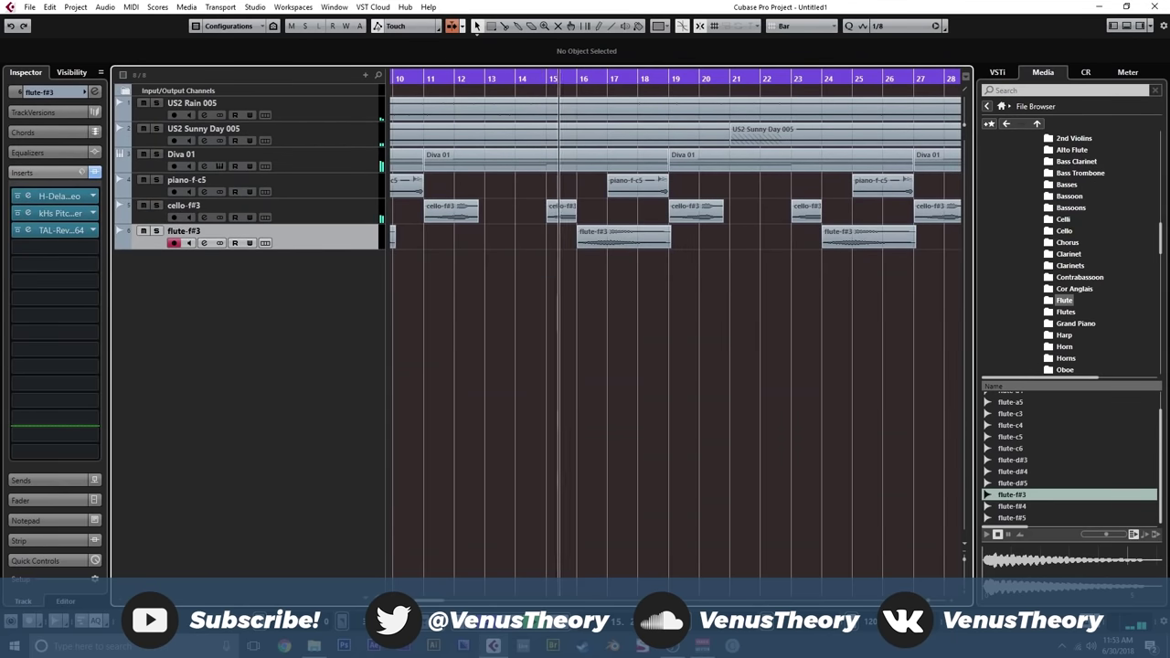
pyautogui.hotkey('alt', 'F3')
pyautogui.moveTo(480, 486); pyautogui.dragTo(480, 458)
pyautogui.moveTo(370, 485); pyautogui.dragTo(370, 463)
pyautogui.moveTo(481, 455); pyautogui.dragTo(370, 451)
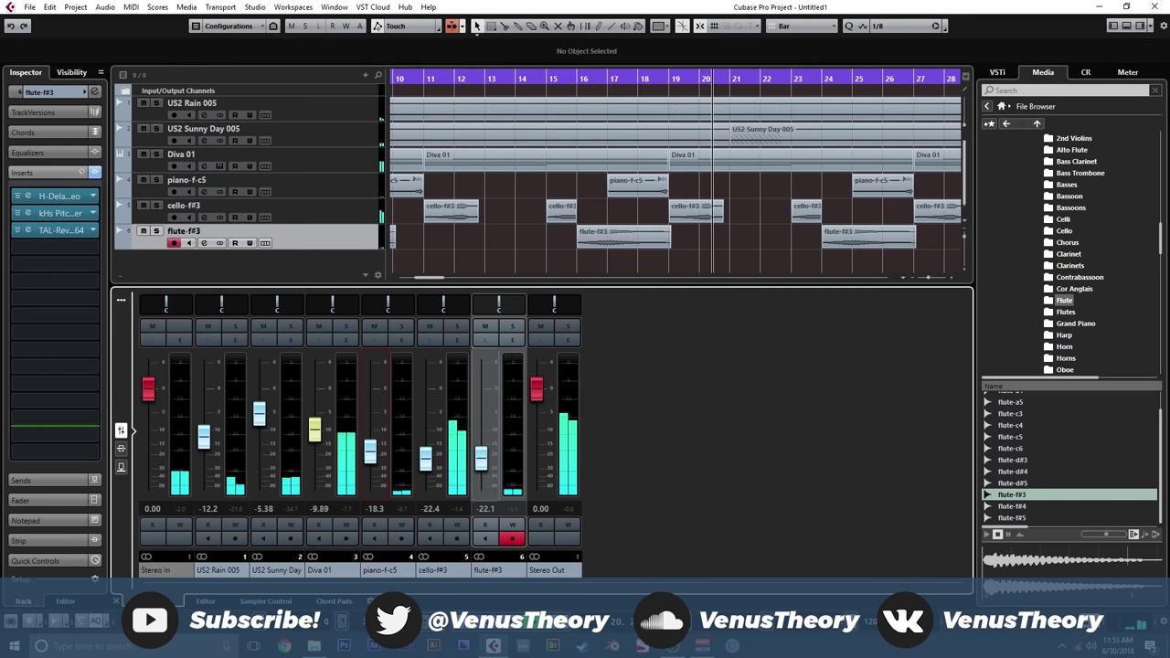
pyautogui.moveTo(425, 457); pyautogui.dragTo(425, 463)
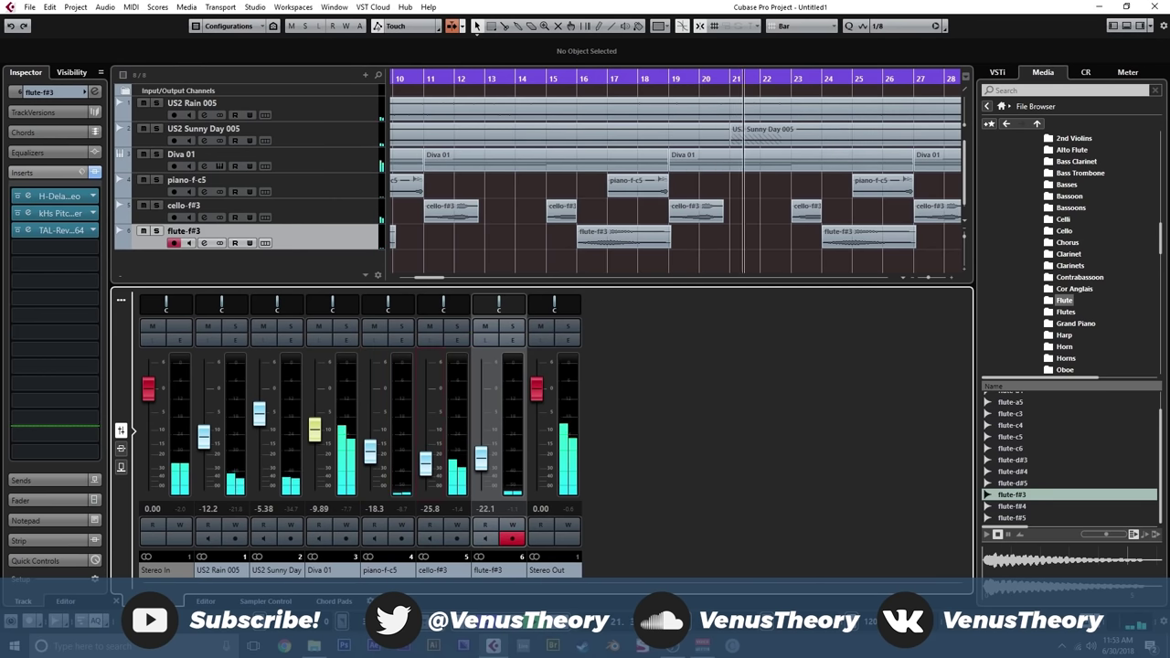
# - Play from around bar 24, raise the piano-f-c5 level to -11.8 dB and close the lower mixer
pyautogui.moveTo(826, 80); pyautogui.dragTo(853, 80)
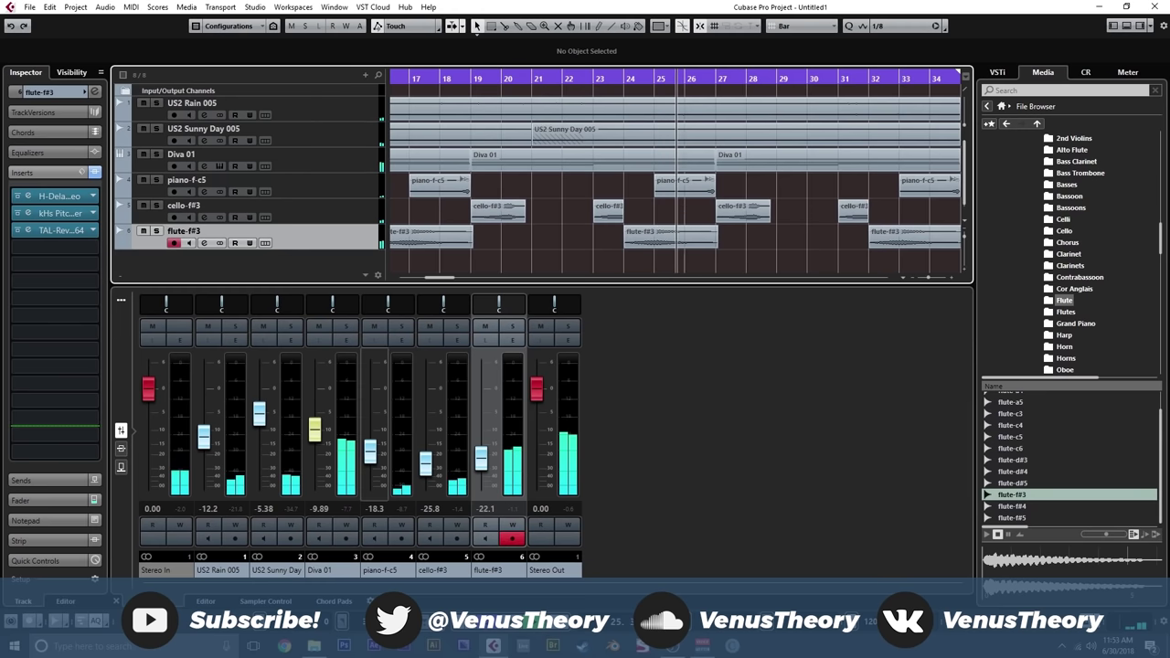
pyautogui.moveTo(370, 450); pyautogui.dragTo(370, 436)
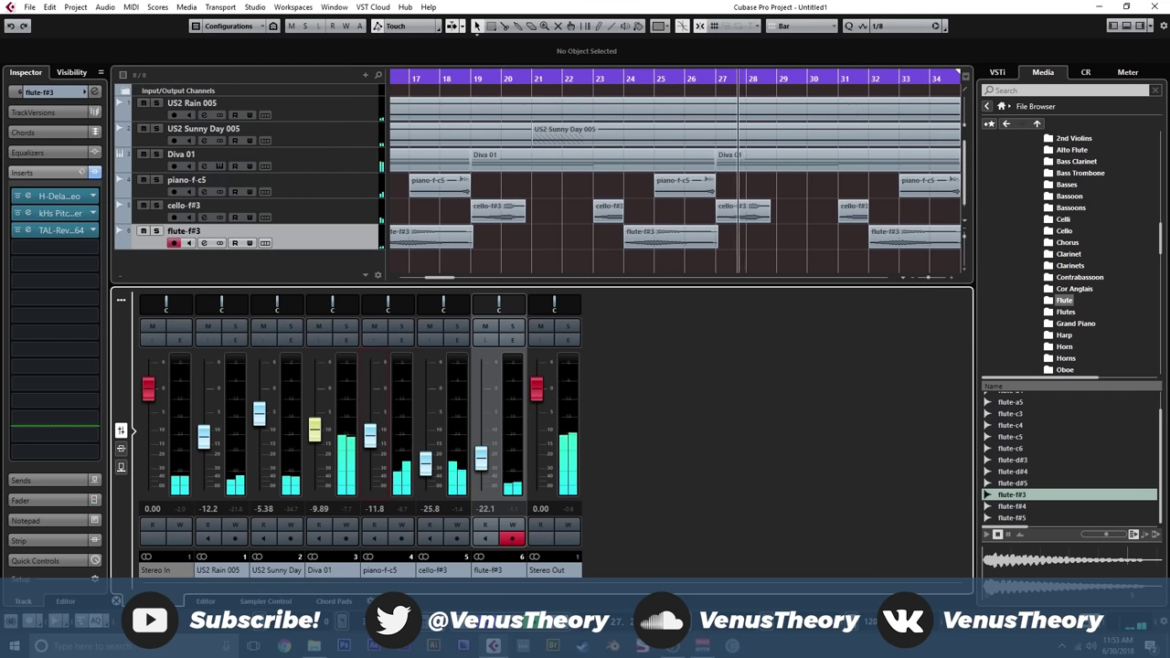
pyautogui.hotkey('ctrl', 'alt', 'b')
# - Audition the f# samples in the Harp folder and import harp-f#5 onto a new track at bar 3
pyautogui.press('g')
pyautogui.press('g')
pyautogui.press('g')
pyautogui.press('g')
pyautogui.press('g')
pyautogui.press('g')
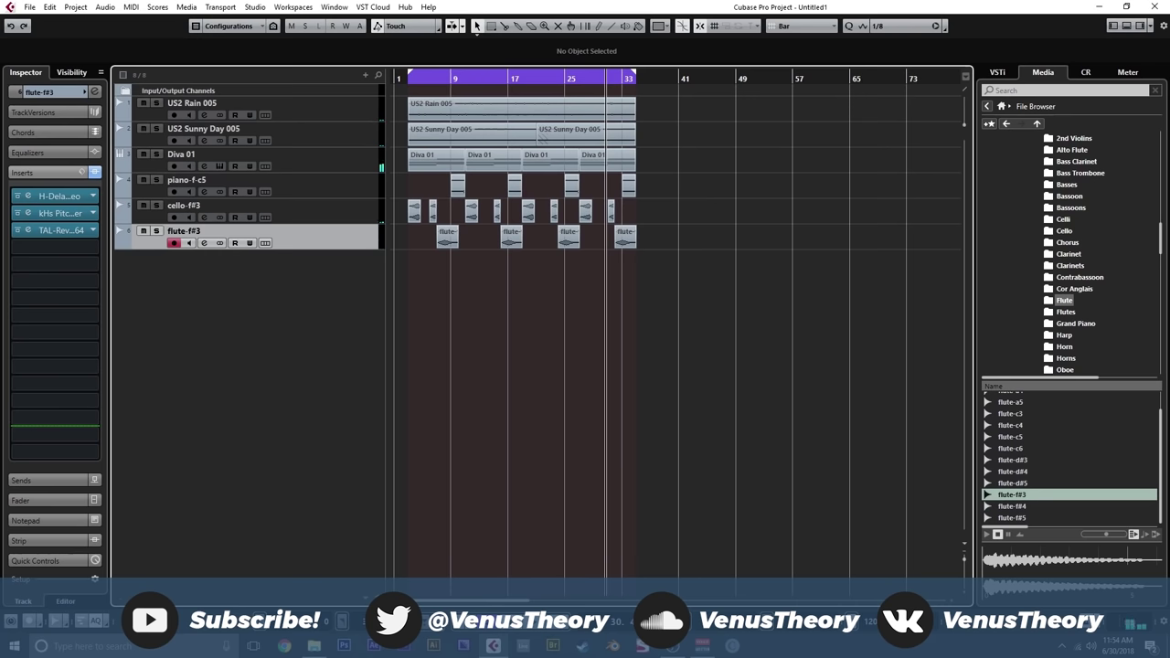
pyautogui.click(1063, 336)
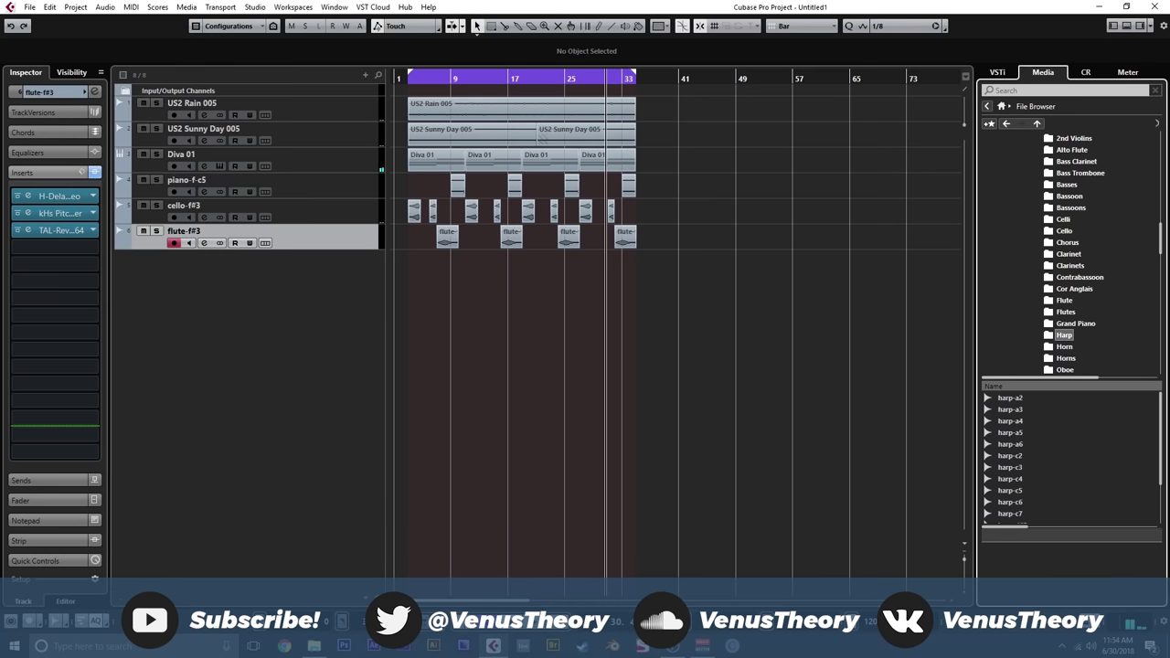
pyautogui.scroll(-1, 1069, 457)
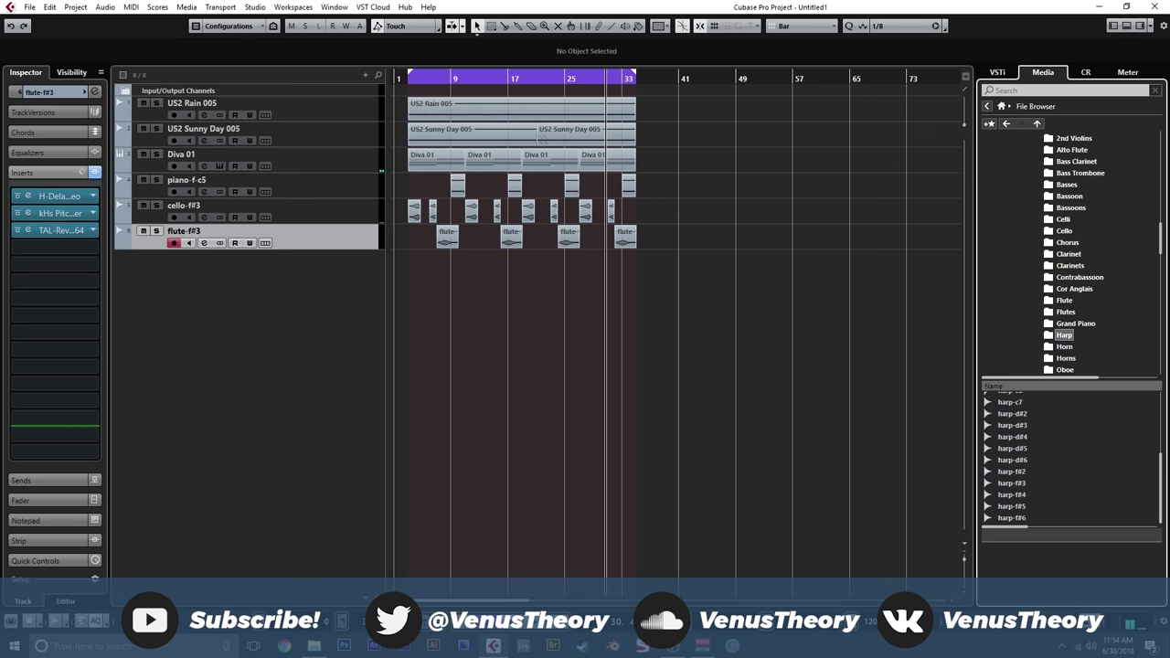
pyautogui.click(1011, 472)
pyautogui.click(1011, 482)
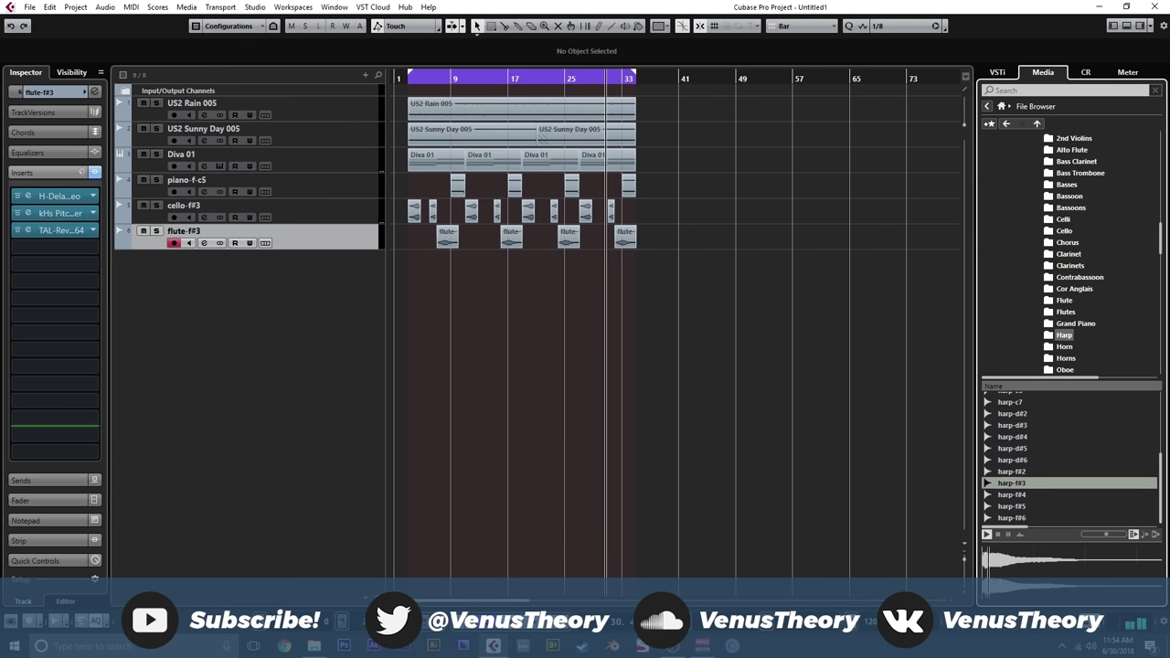
pyautogui.click(1012, 494)
pyautogui.click(1011, 507)
pyautogui.press('Up')
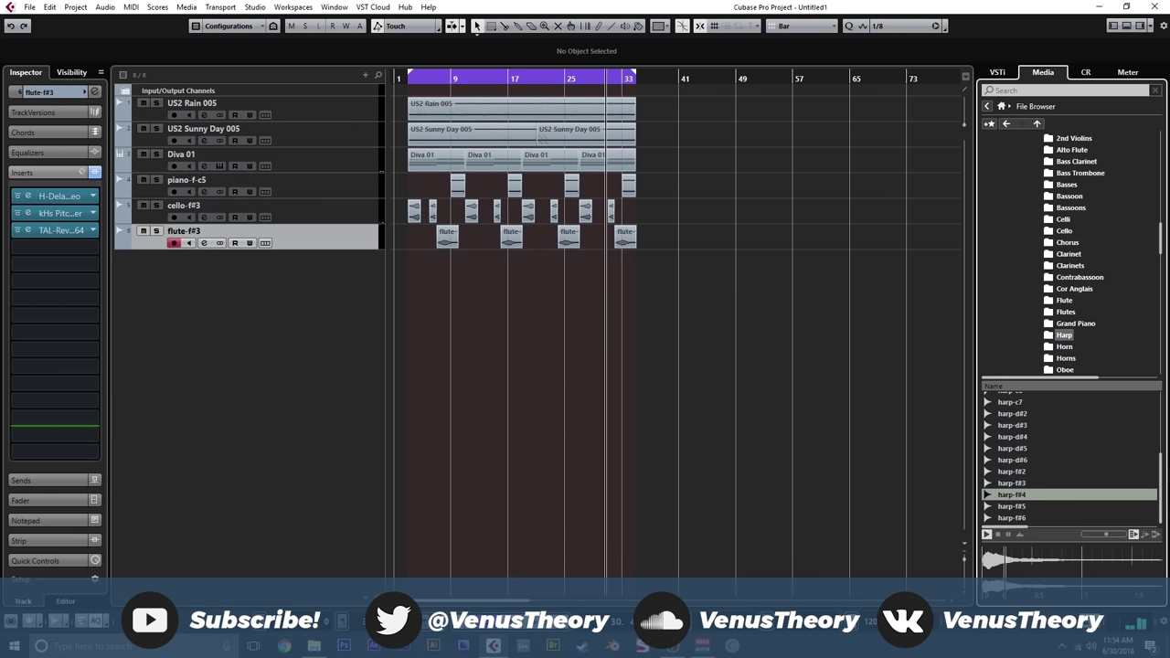
pyautogui.moveTo(1012, 505); pyautogui.dragTo(409, 260)
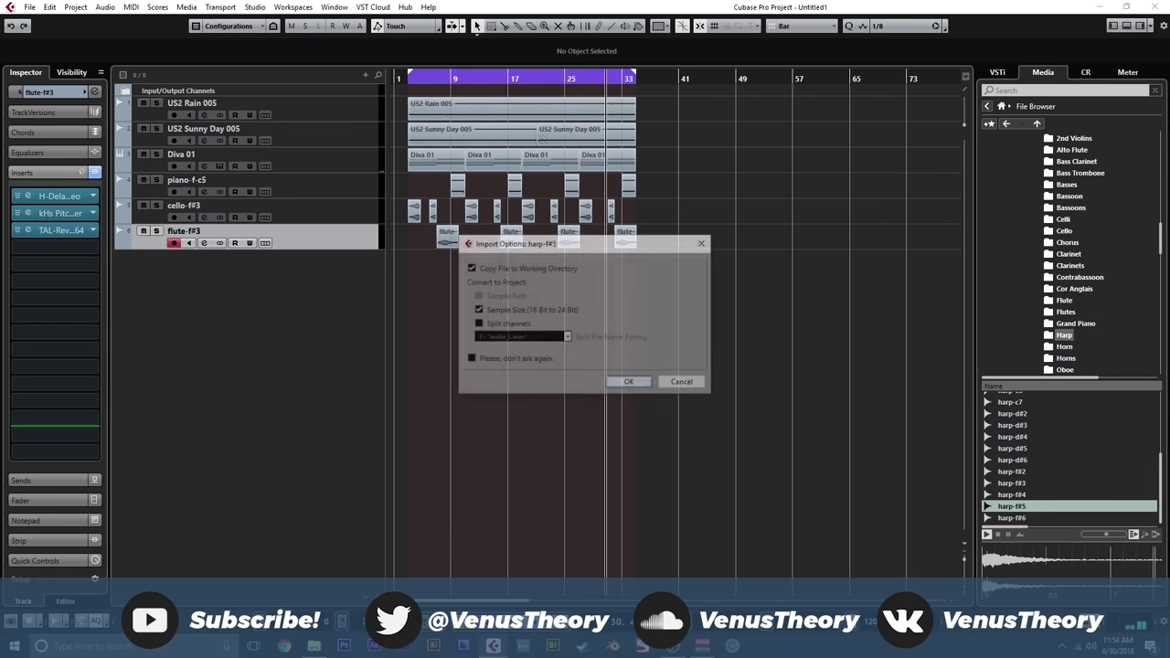
pyautogui.press('Return')
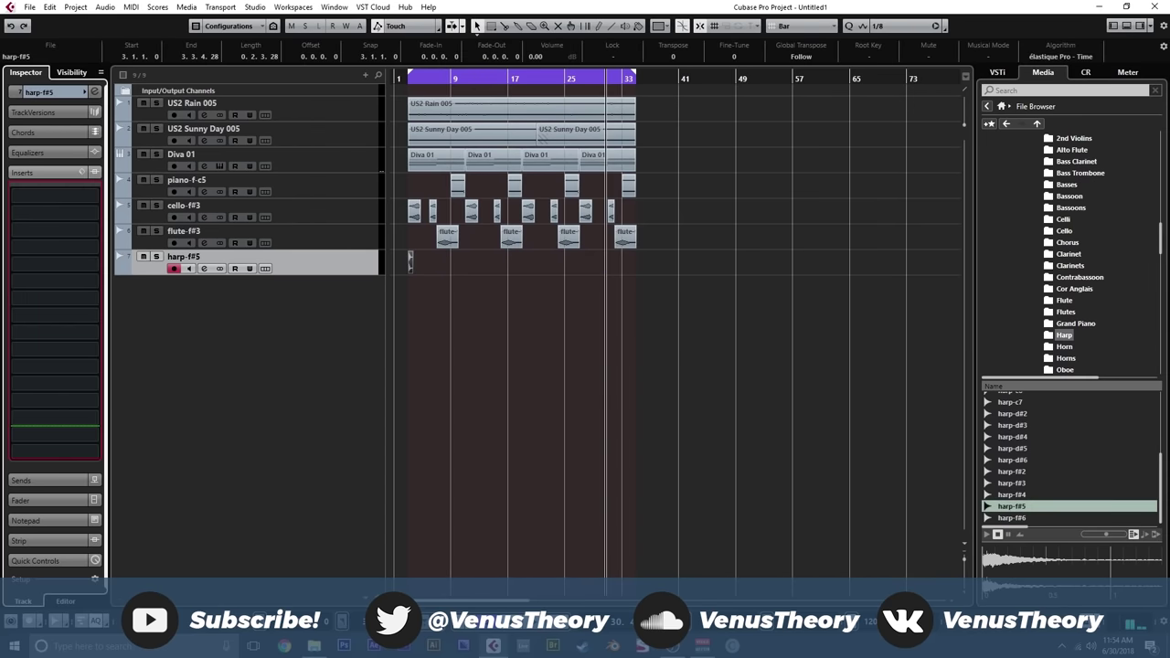
# - Insert H-Delay Stereo as the first effect on the soloed harp-f#5 track, with ping-pong on and dry/wet at about 80
pyautogui.click(58, 196)
pyautogui.scroll(-2, 73, 310)
pyautogui.scroll(2, 73, 311)
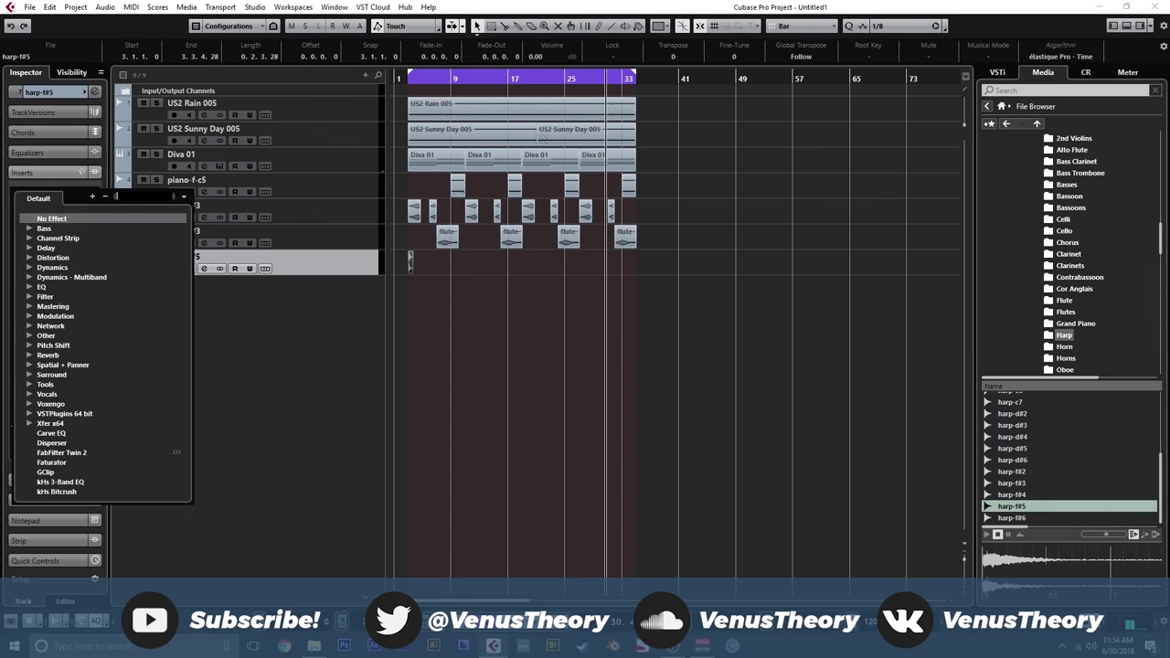
pyautogui.click(30, 258)
pyautogui.click(29, 248)
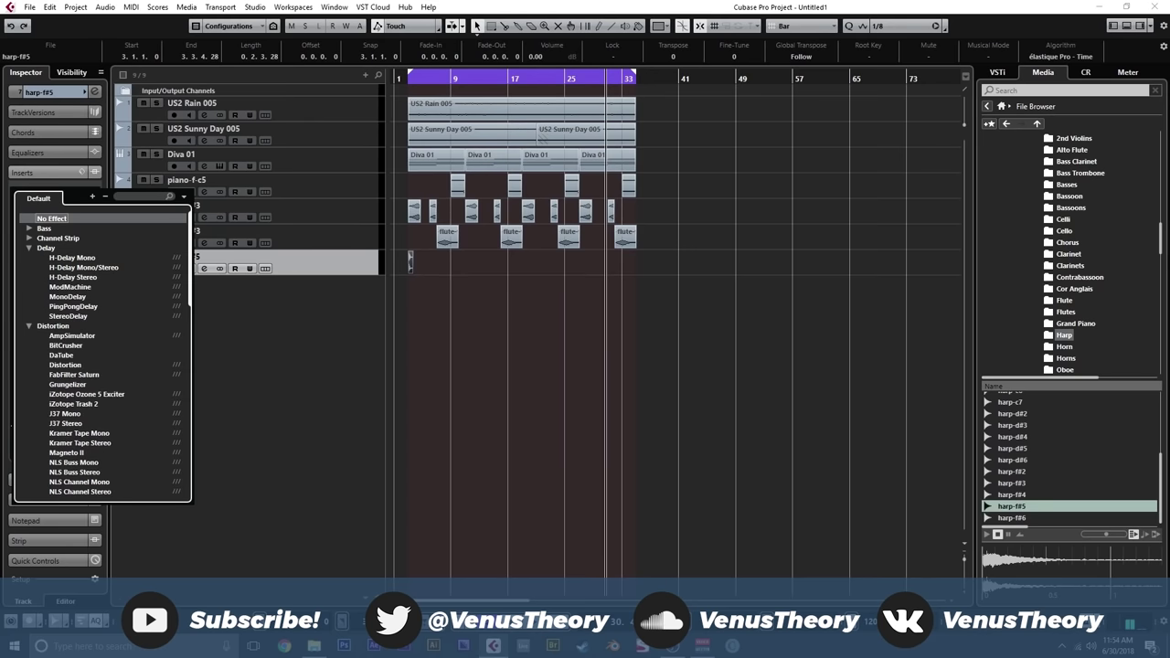
pyautogui.click(73, 277)
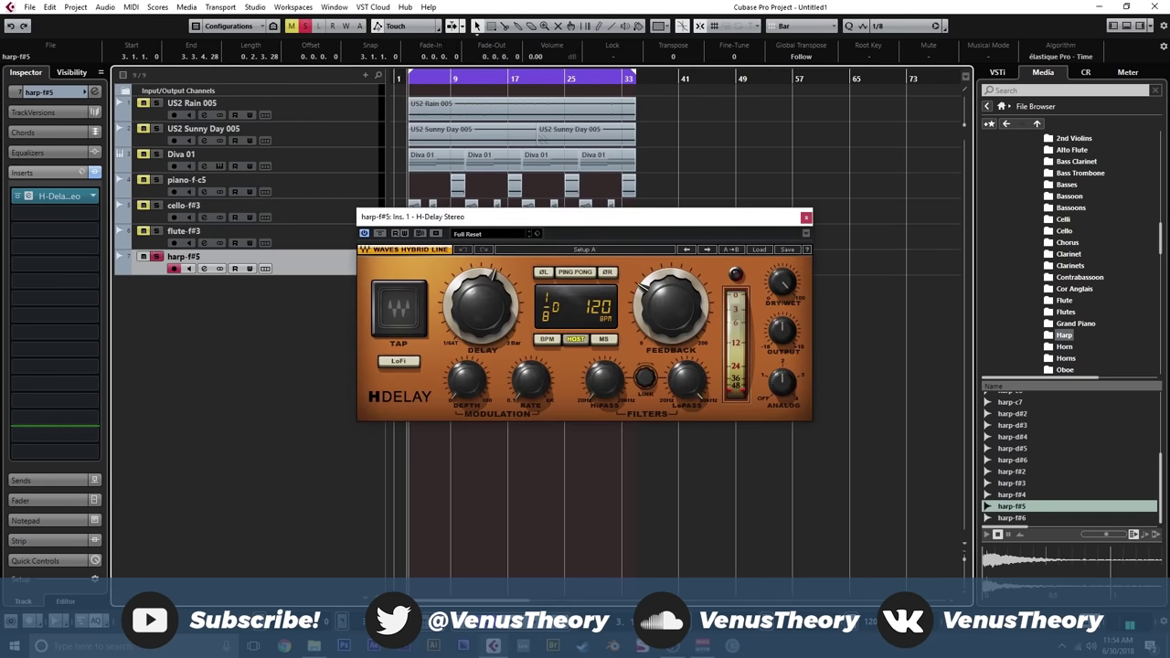
pyautogui.click(575, 273)
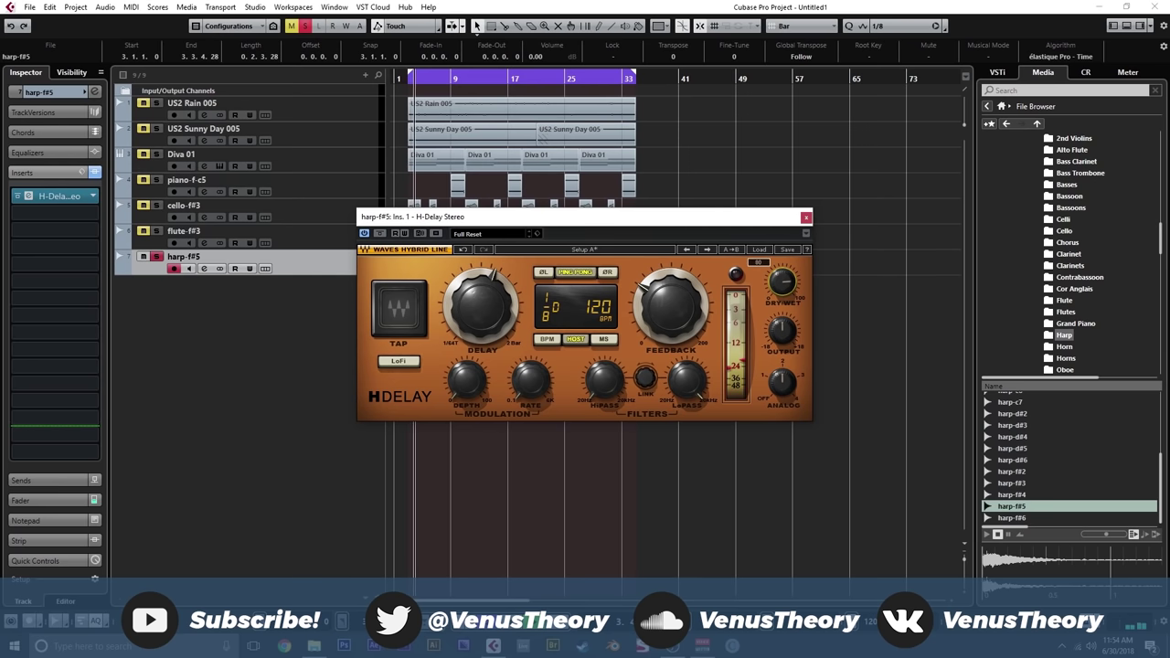
pyautogui.click(806, 217)
# - Insert TAL-Reverb-4-64 as the second effect on the harp-f#5 track and close its window
pyautogui.click(55, 213)
pyautogui.scroll(-10, 64, 366)
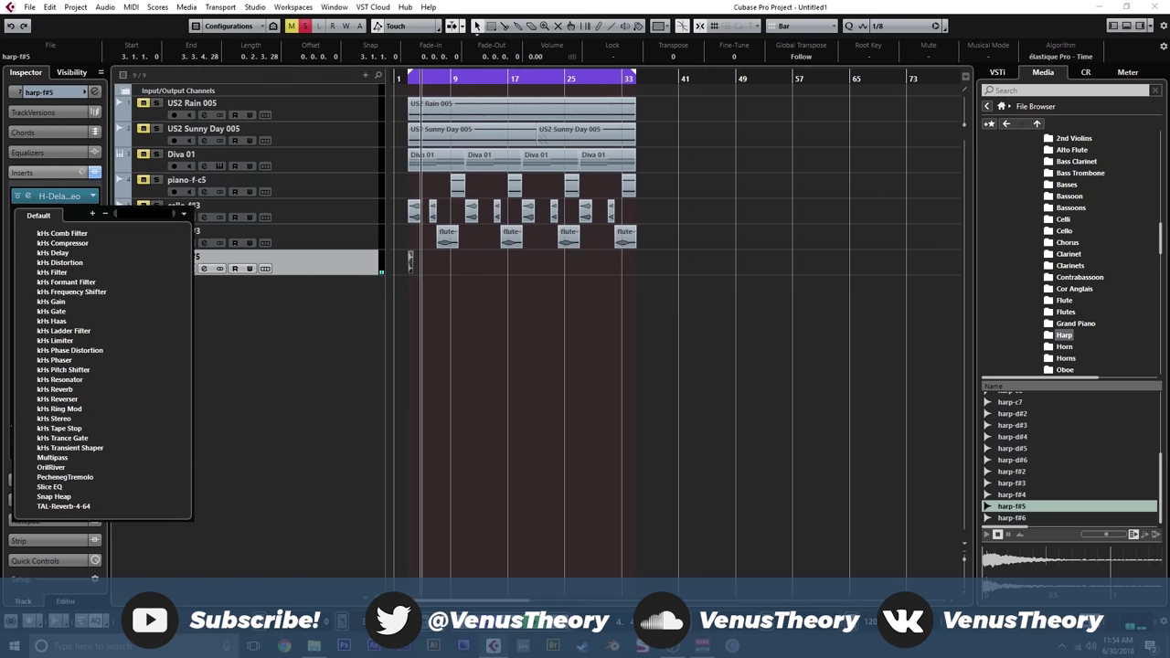
pyautogui.click(64, 506)
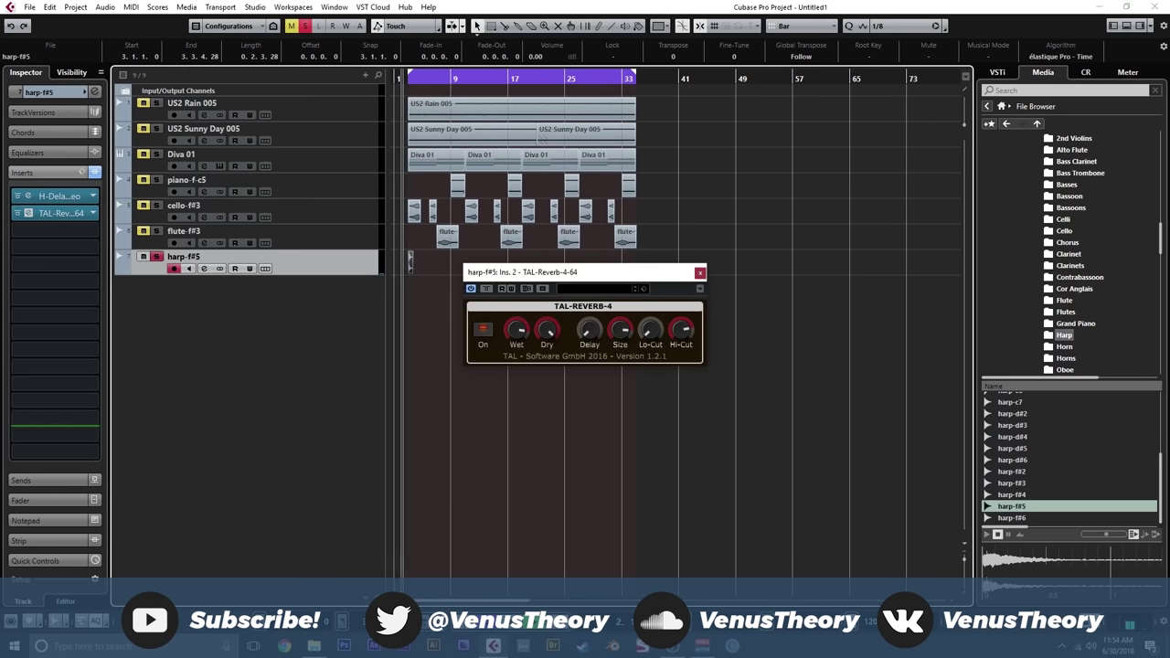
pyautogui.press('Escape')
# - Insert BitCrusher as the third harp-f#5 effect, using mode II, sample divider 3 and 8.2 bits depth, while playing from bar 3
pyautogui.press('h')
pyautogui.press('h')
pyautogui.press('h')
pyautogui.press('h')
pyautogui.press('h')
pyautogui.press('h')
pyautogui.press('h')
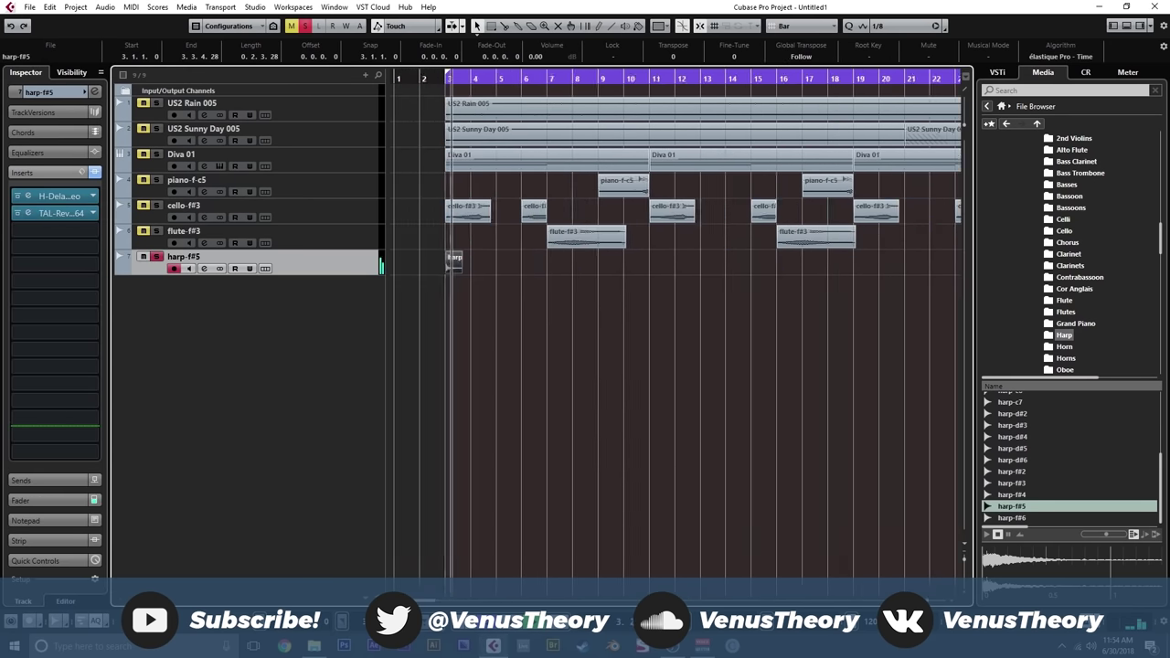
pyautogui.click(55, 230)
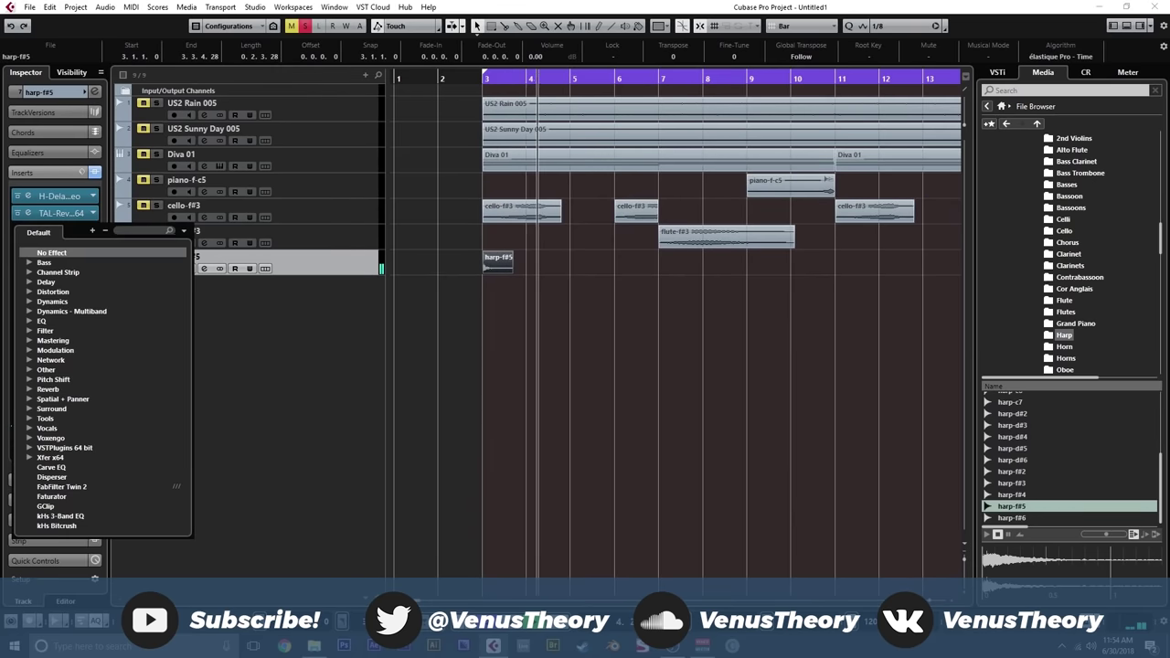
pyautogui.click(52, 292)
pyautogui.doubleClick(57, 311)
pyautogui.click(483, 82)
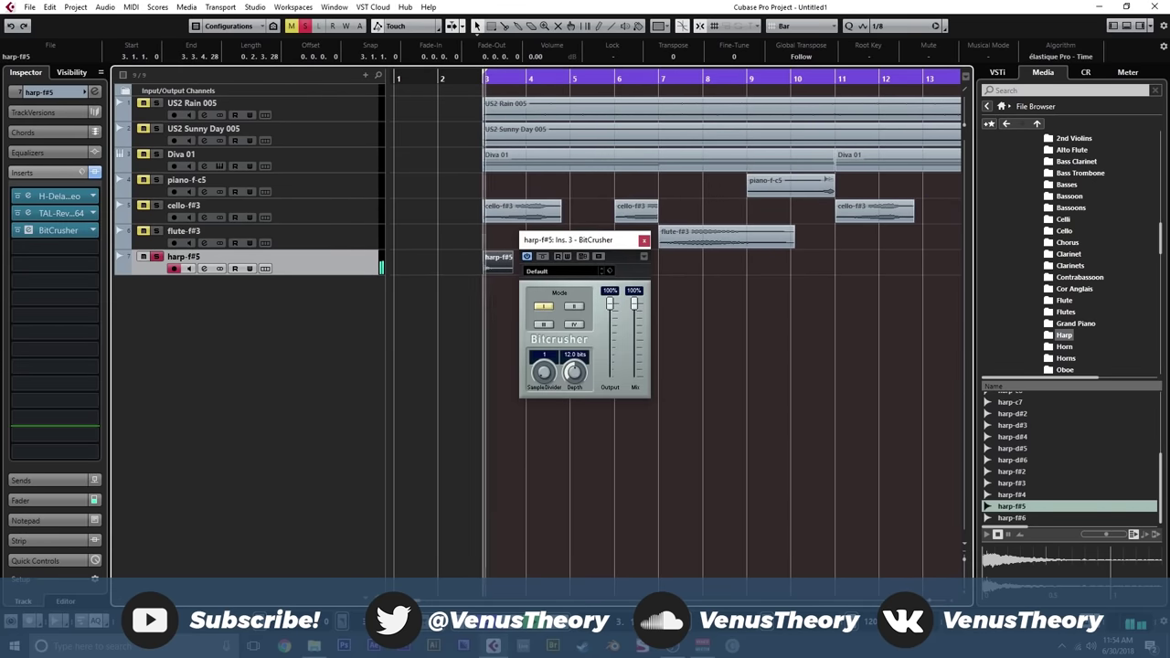
pyautogui.click(574, 306)
pyautogui.moveTo(574, 372); pyautogui.dragTo(544, 367)
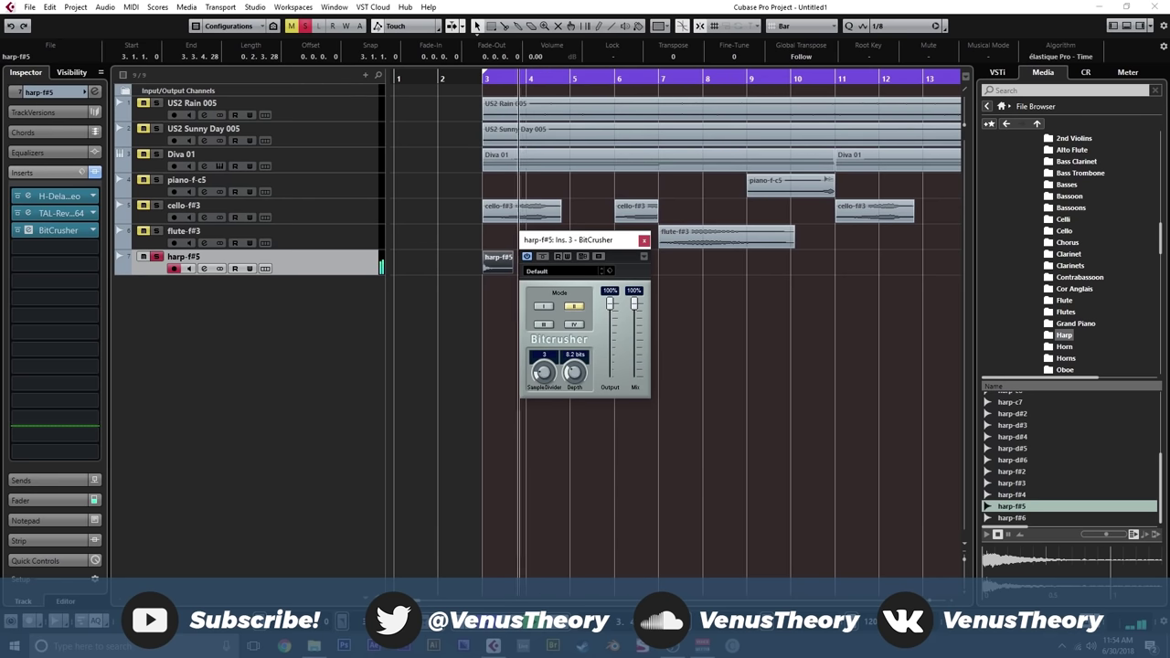
pyautogui.click(644, 241)
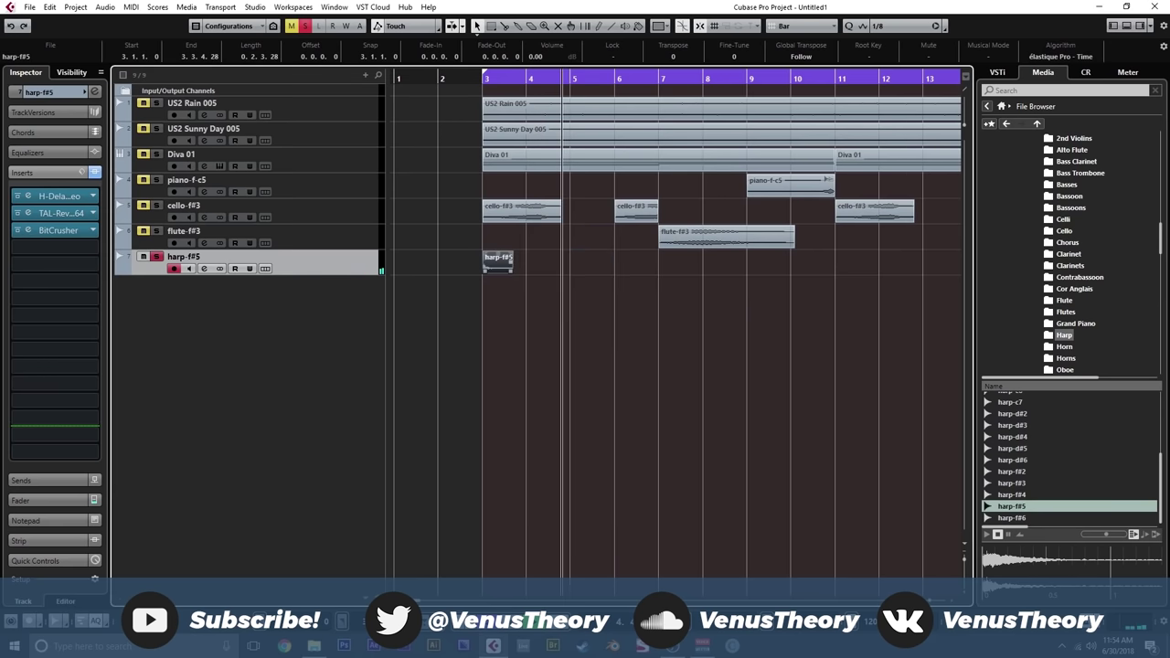
# - Lower the harp-f#5 channel's level to -21.1 dB in the MixConsole and take the channel out of solo
pyautogui.press('F3')
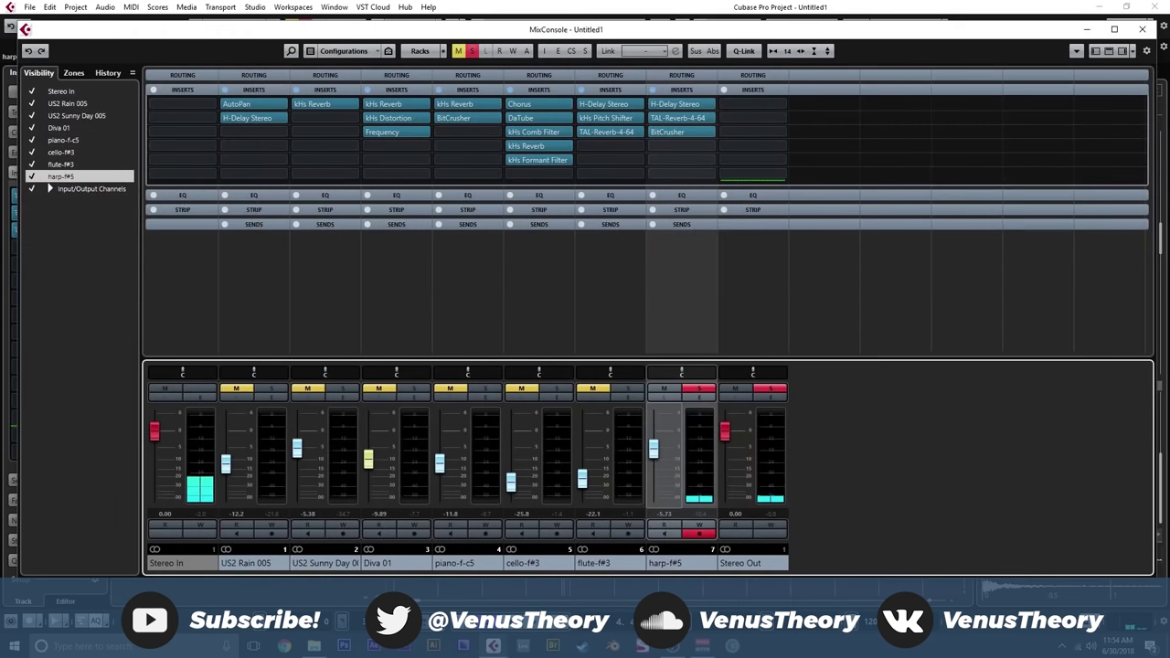
pyautogui.moveTo(653, 449); pyautogui.dragTo(654, 473)
pyautogui.click(699, 388)
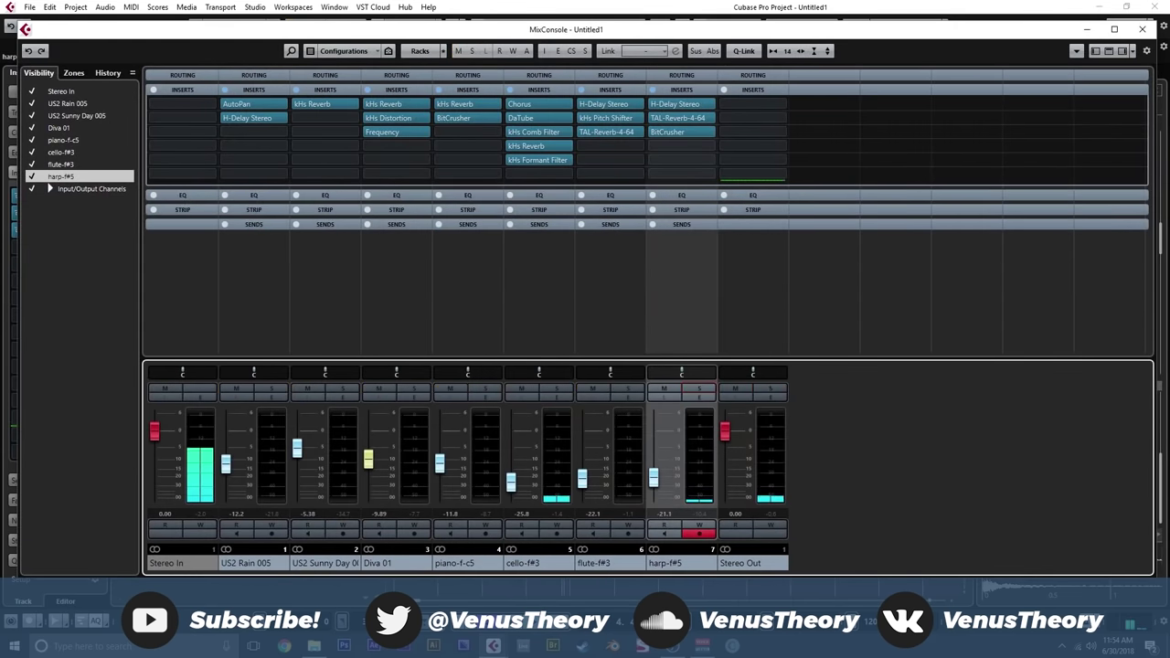
pyautogui.press('F3')
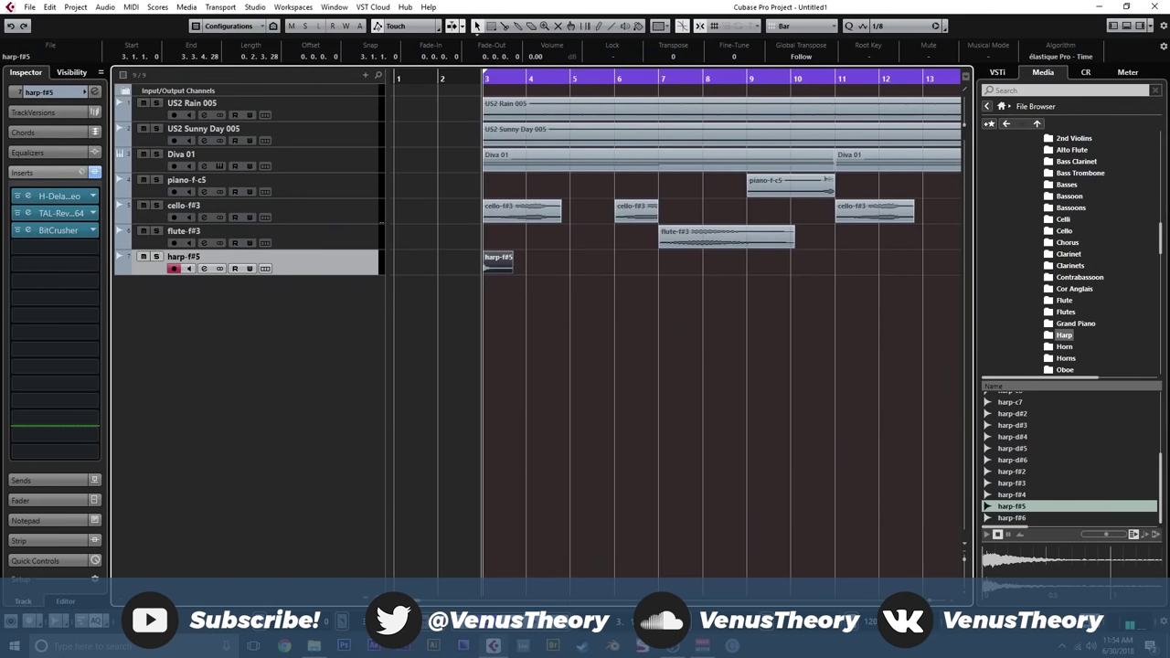
# - Copy the harp-f#5 clip to bars 5, 7 and 9, and start playback from bar 3
pyautogui.moveTo(528, 263); pyautogui.dragTo(674, 263)
pyautogui.hotkey('ctrl', 'd')
pyautogui.press('space')
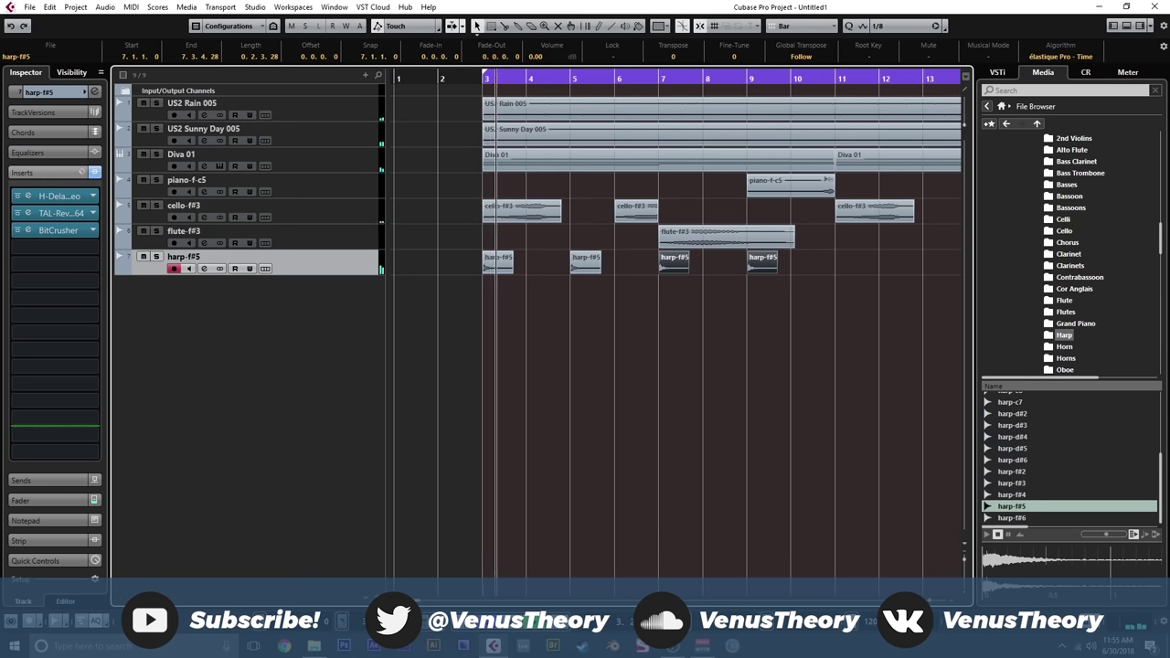
pyautogui.click(665, 334)
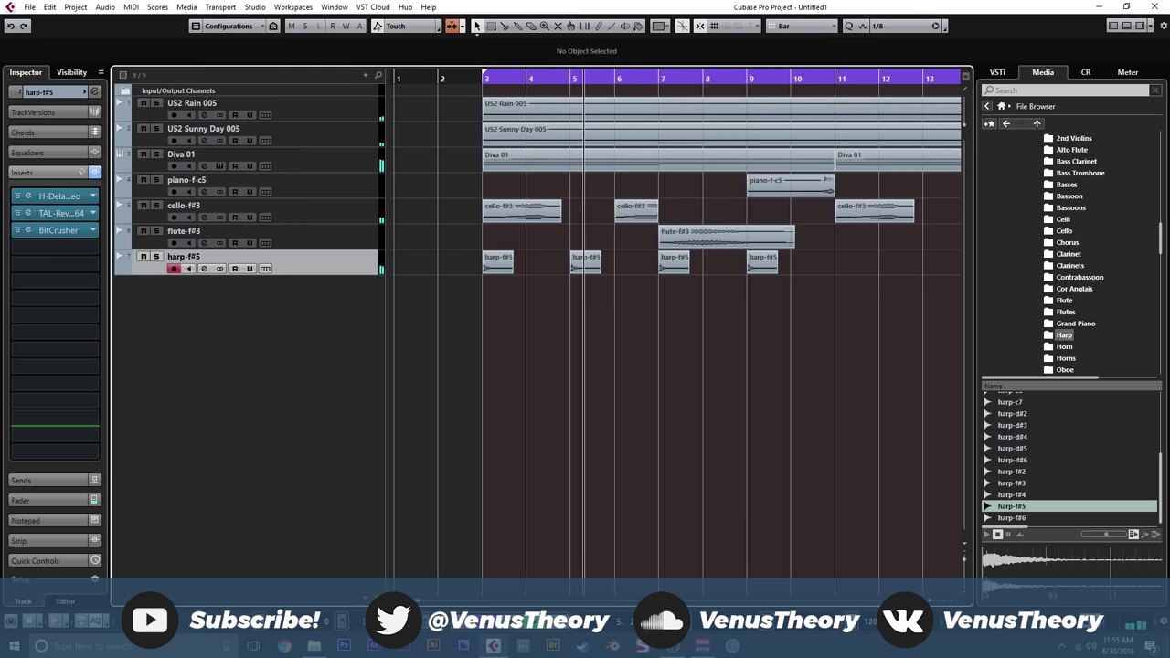
# - Duplicate the four harp-f#5 clips and move the copies so they start at bar 11
pyautogui.moveTo(816, 282); pyautogui.dragTo(476, 262)
pyautogui.hotkey('ctrl', 'd')
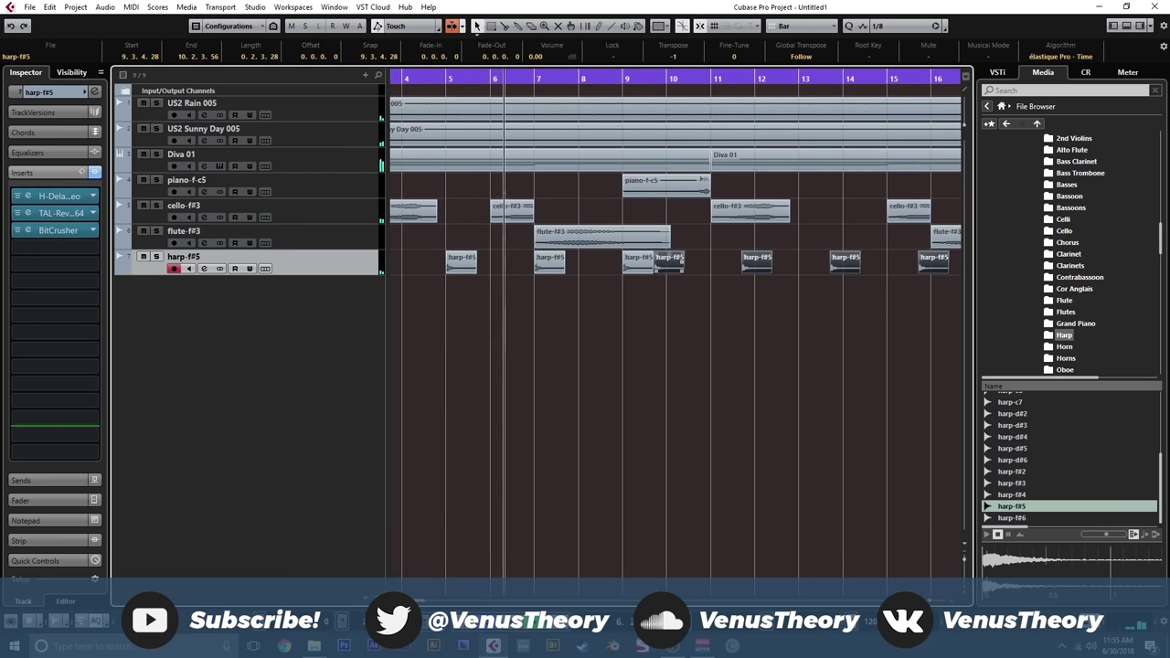
pyautogui.moveTo(672, 263); pyautogui.dragTo(729, 262)
pyautogui.press('g')
pyautogui.press('g')
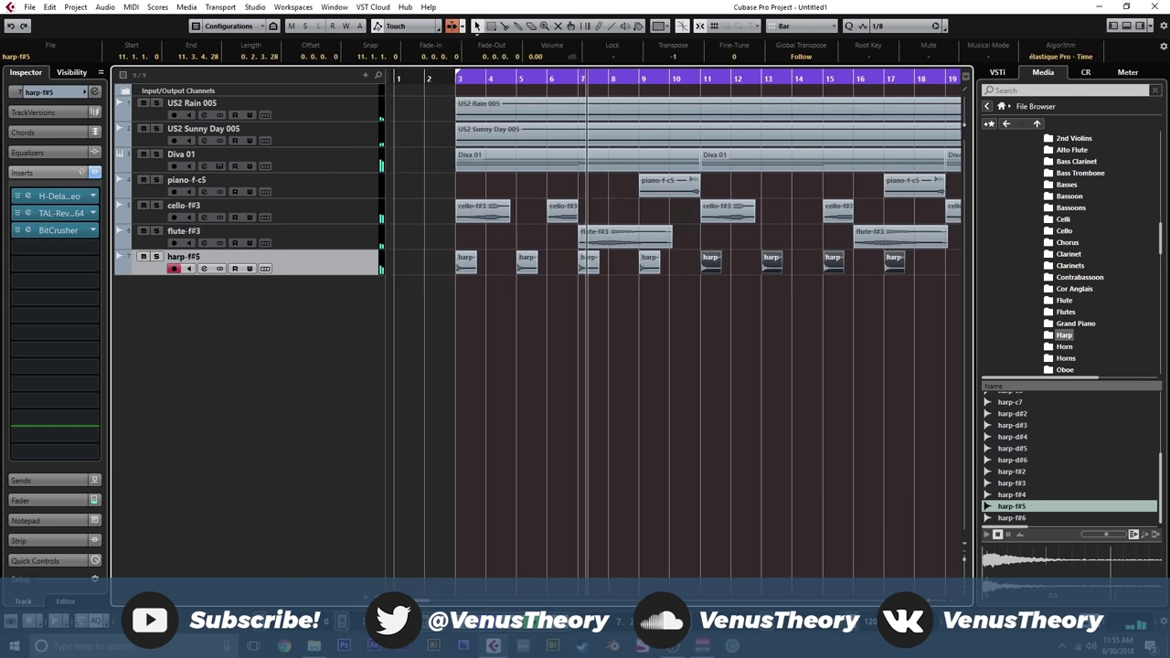
# - Duplicate the eight harp-f#5 clips so they repeat every two bars from bar 19 to bar 33
pyautogui.moveTo(820, 301); pyautogui.dragTo(423, 267)
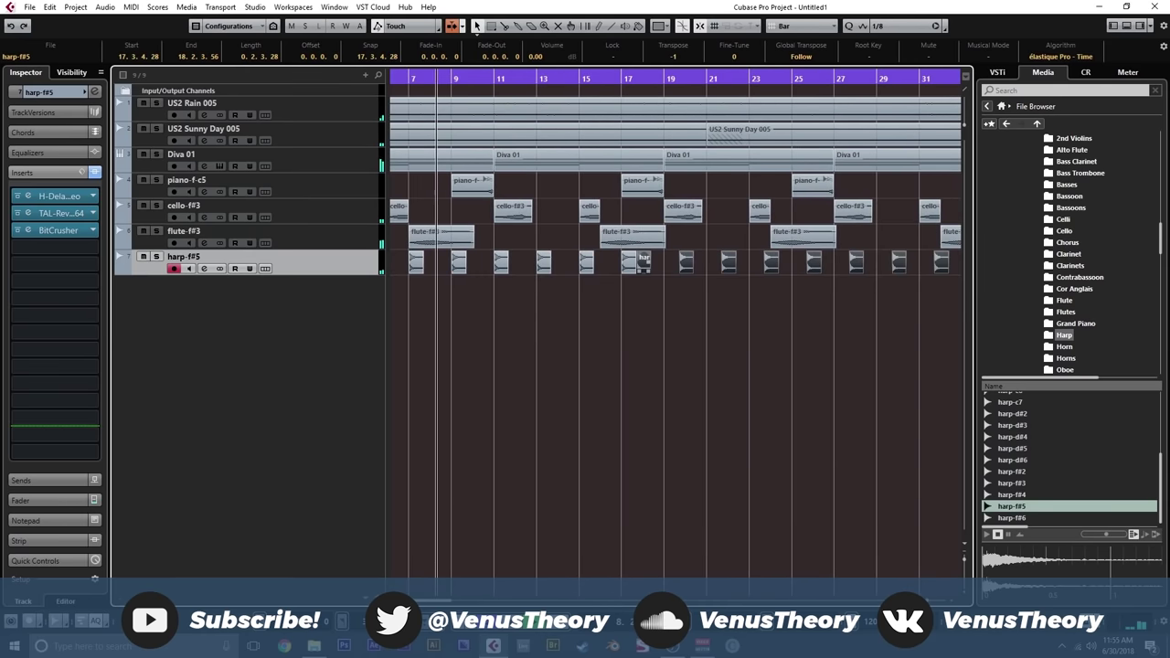
pyautogui.hotkey('ctrl', 'd')
pyautogui.click(585, 384)
pyautogui.hscroll(4, 676, 365)
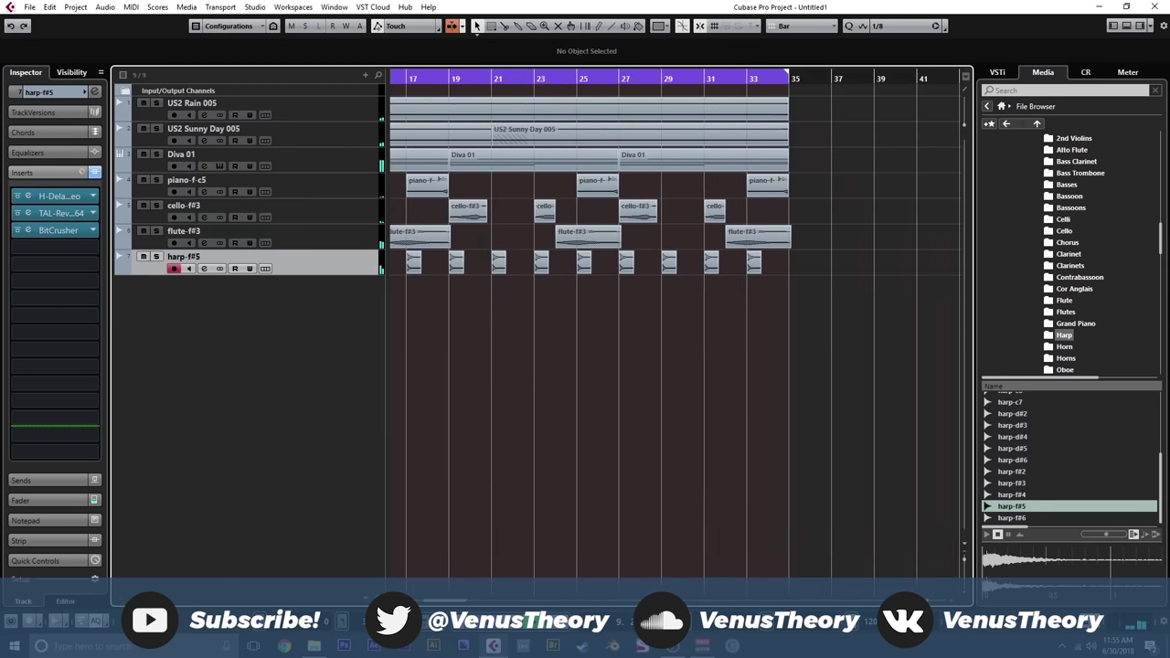
pyautogui.hscroll(-5, 676, 365)
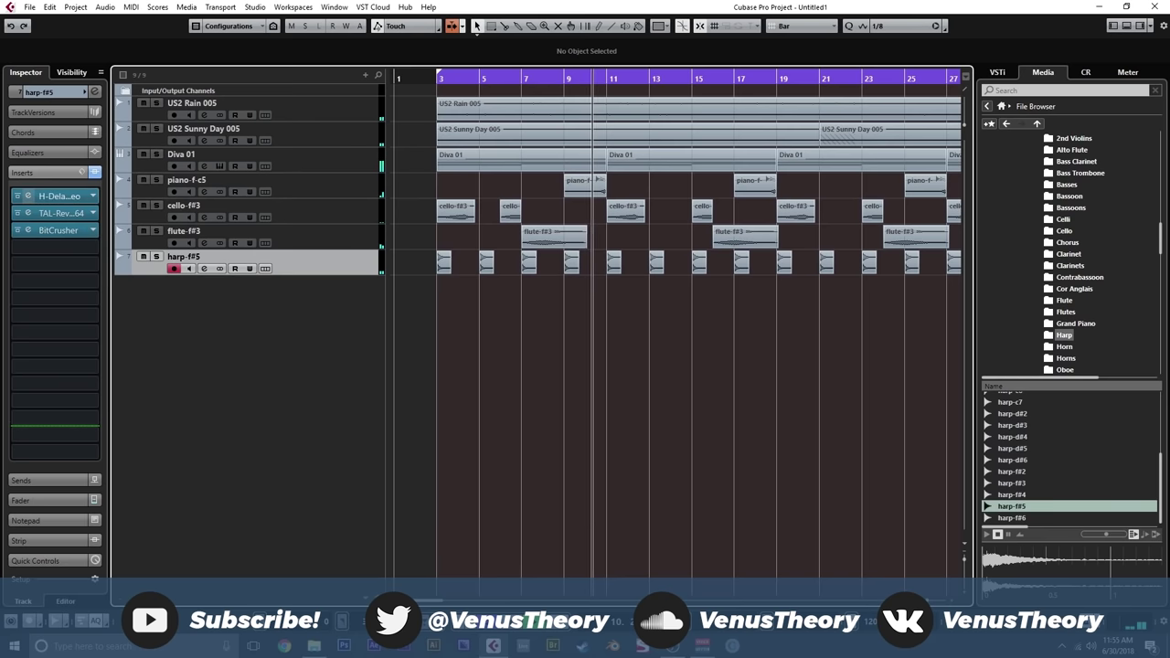
# - Check the H-Delay insert on the harp-f#5 track during playback
pyautogui.click(29, 195)
pyautogui.click(806, 218)
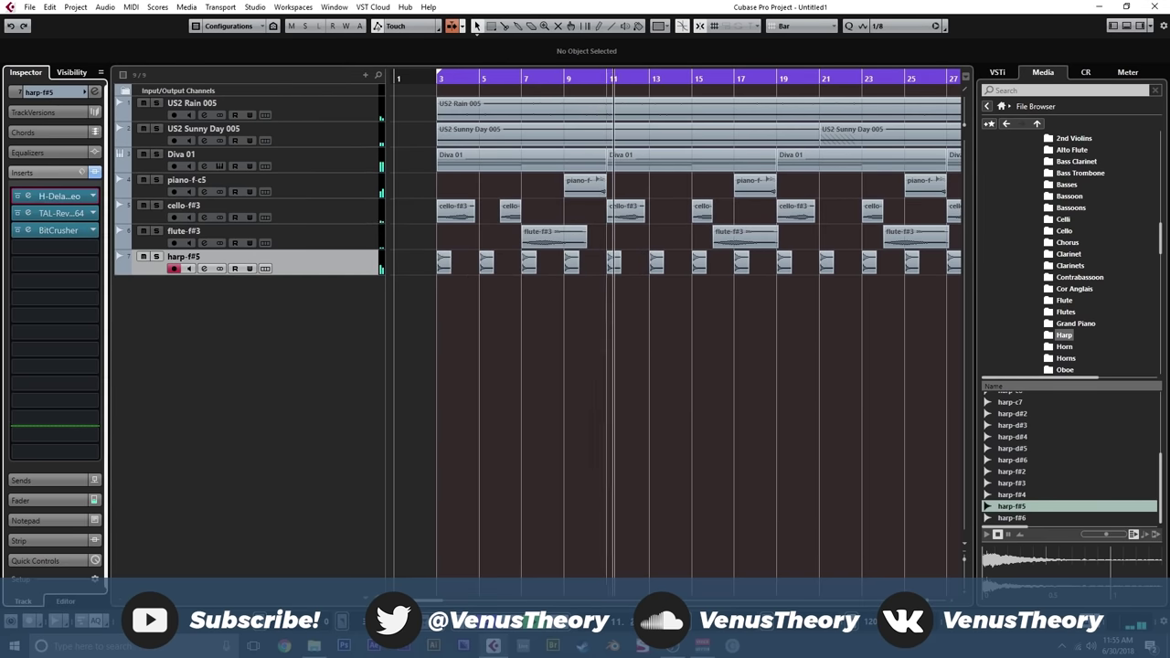
pyautogui.click(731, 365)
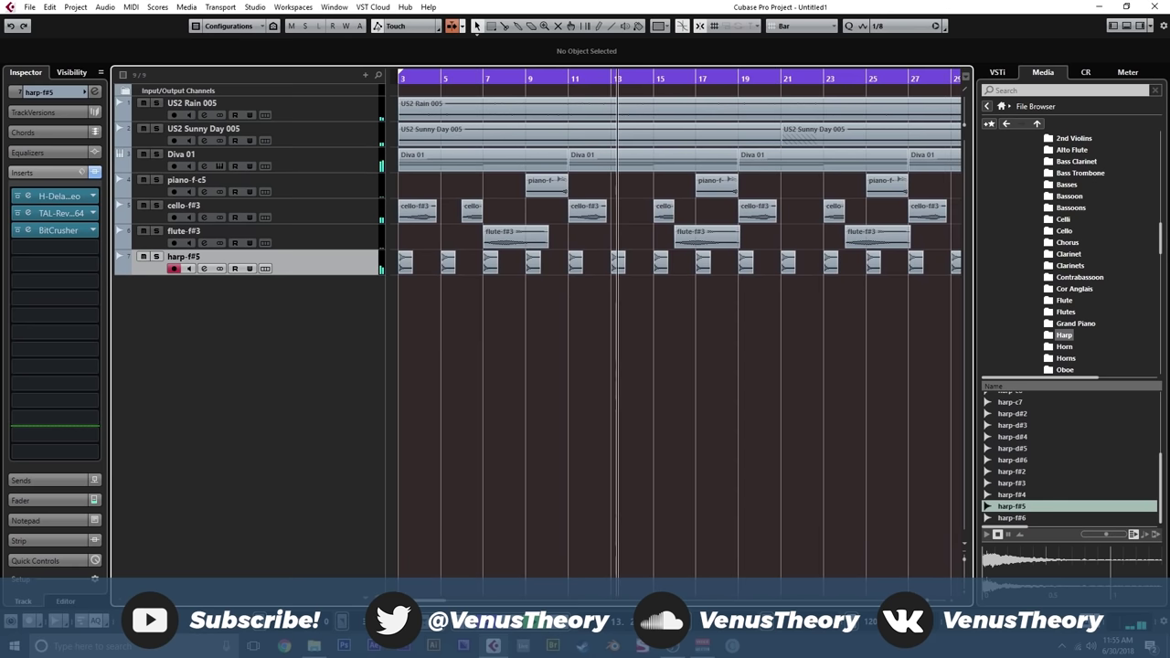
# - Stop playback and apply the Reverse process to all harp-f#5 clips on the track
pyautogui.press('g')
pyautogui.press('g')
pyautogui.press('g')
pyautogui.press('space')
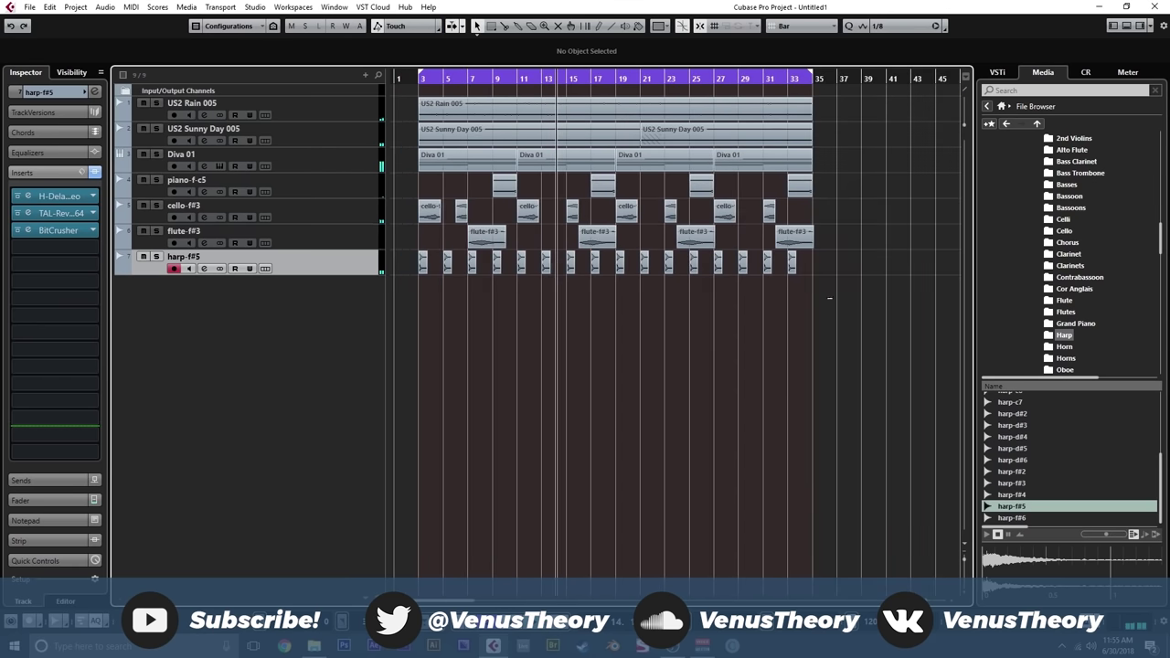
pyautogui.moveTo(832, 298); pyautogui.dragTo(389, 256)
pyautogui.click(105, 8)
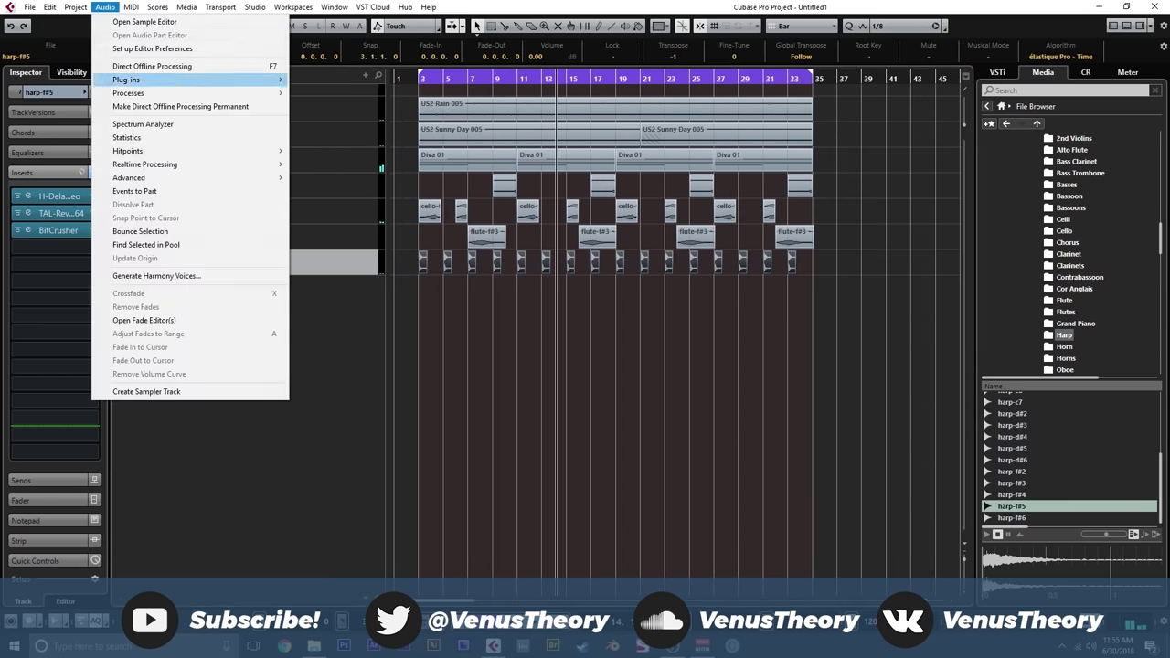
pyautogui.press('Right')
pyautogui.press('Down')
pyautogui.press('Down')
pyautogui.press('Down')
pyautogui.press('Down')
pyautogui.press('Down')
pyautogui.press('Down')
pyautogui.press('Down')
pyautogui.press('Down')
pyautogui.press('Down')
pyautogui.press('Down')
pyautogui.press('Down')
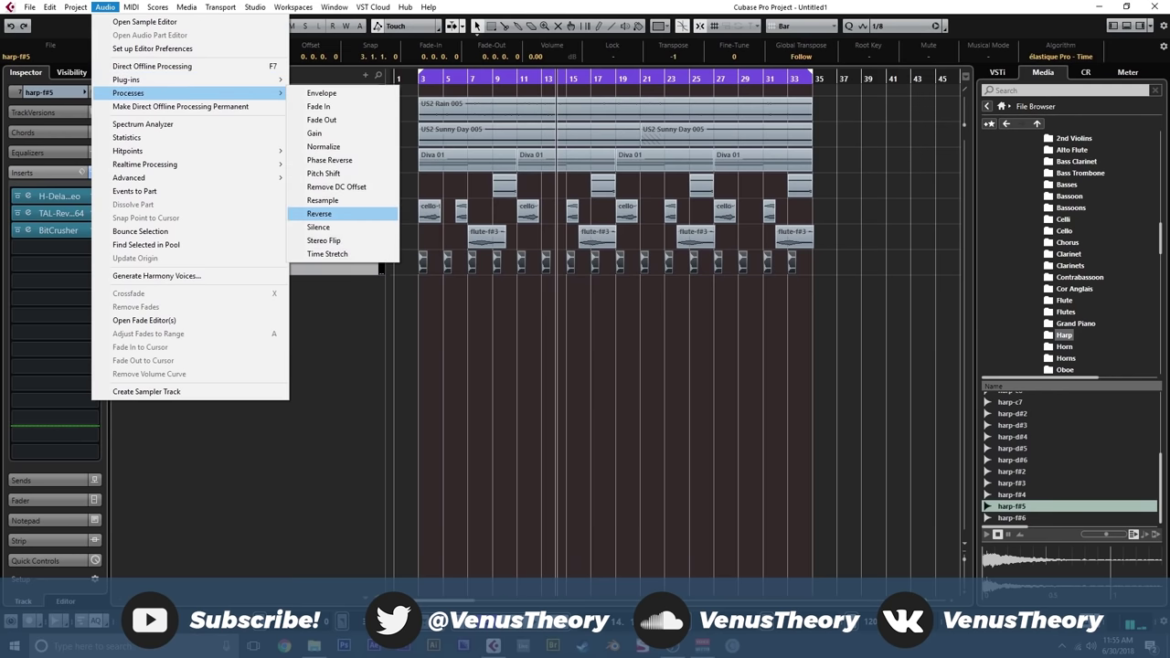
pyautogui.press('Return')
pyautogui.press('Return')
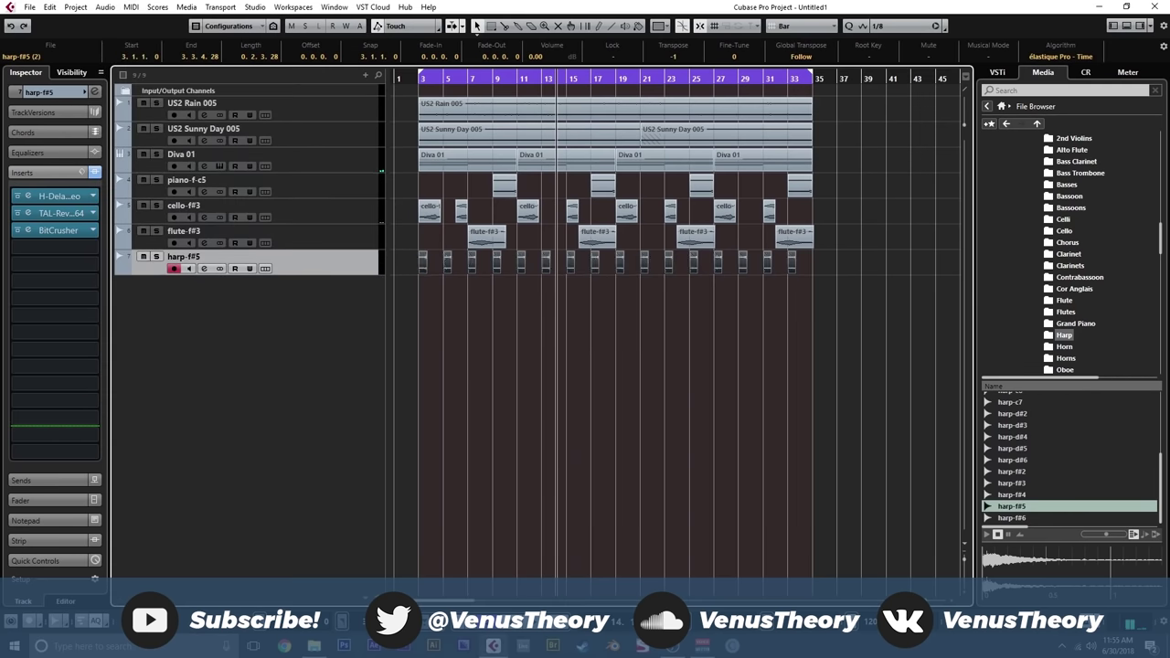
# - Play the arrangement and examine how the reversed harp clips sit against the other tracks
pyautogui.press('h')
pyautogui.press('h')
pyautogui.press('h')
pyautogui.press('h')
pyautogui.press('h')
pyautogui.press('h')
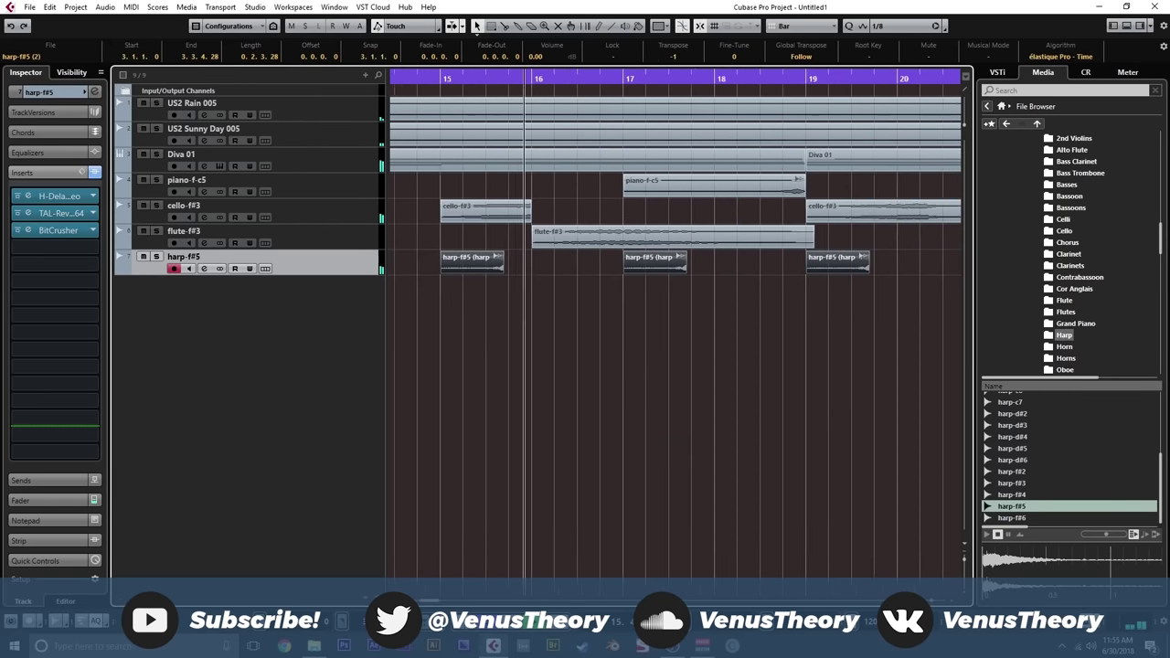
pyautogui.press('g')
pyautogui.press('g')
pyautogui.press('g')
pyautogui.press('g')
pyautogui.press('g')
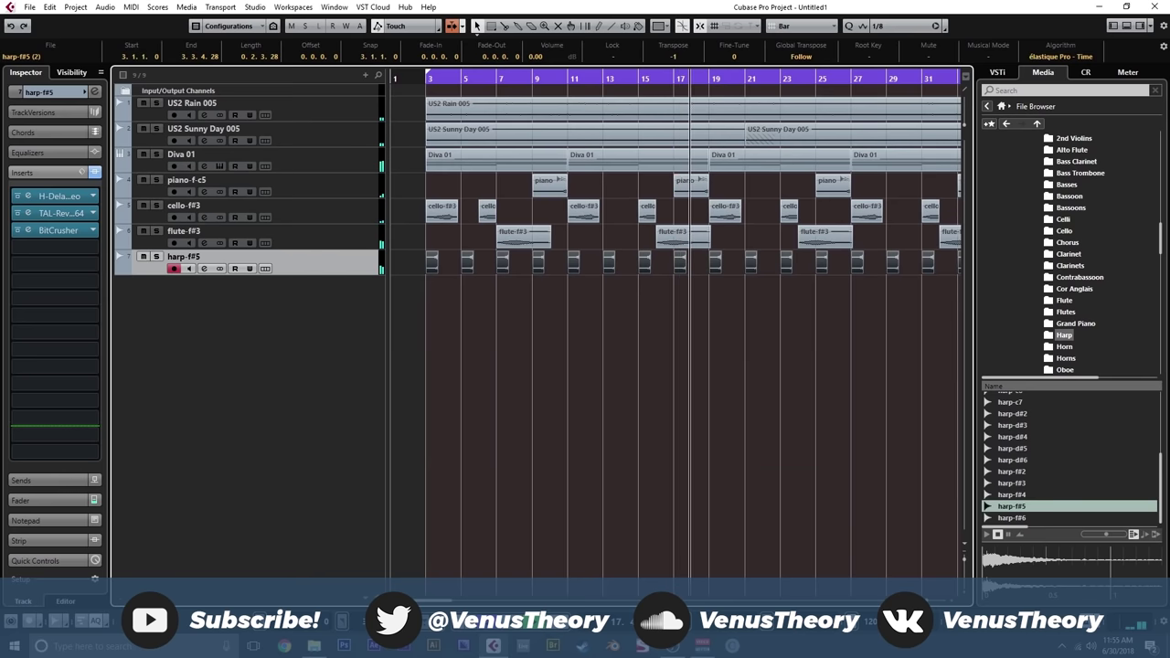
pyautogui.press('g')
pyautogui.press('g')
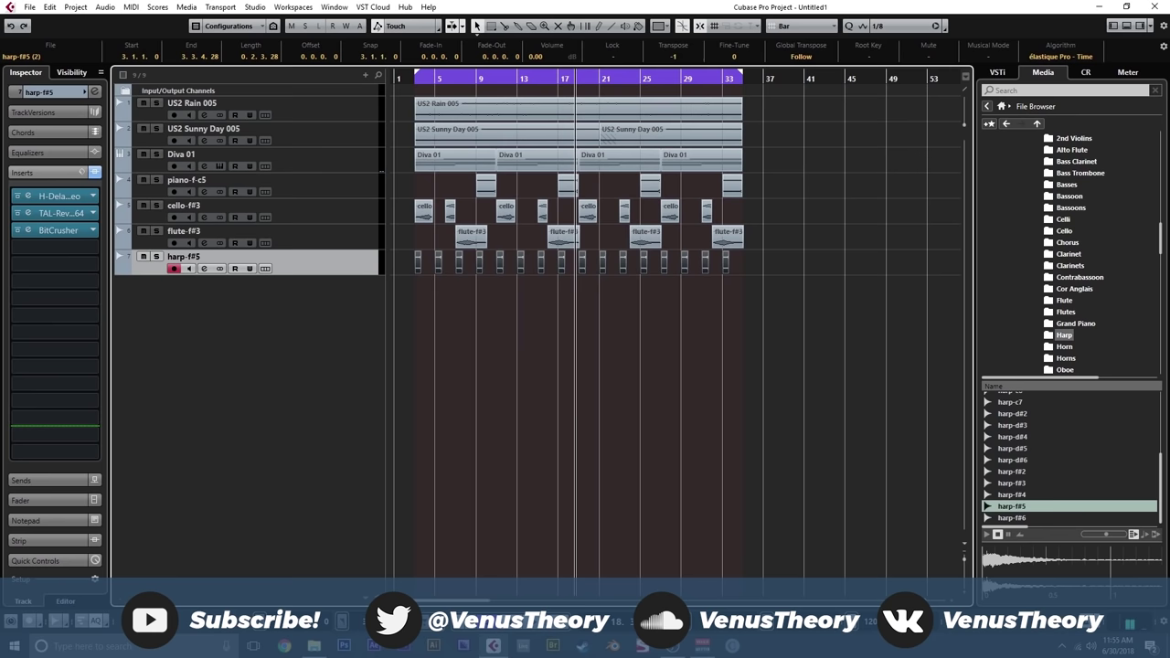
pyautogui.press('h')
pyautogui.press('h')
pyautogui.press('h')
pyautogui.press('h')
pyautogui.press('h')
pyautogui.press('h')
pyautogui.press('h')
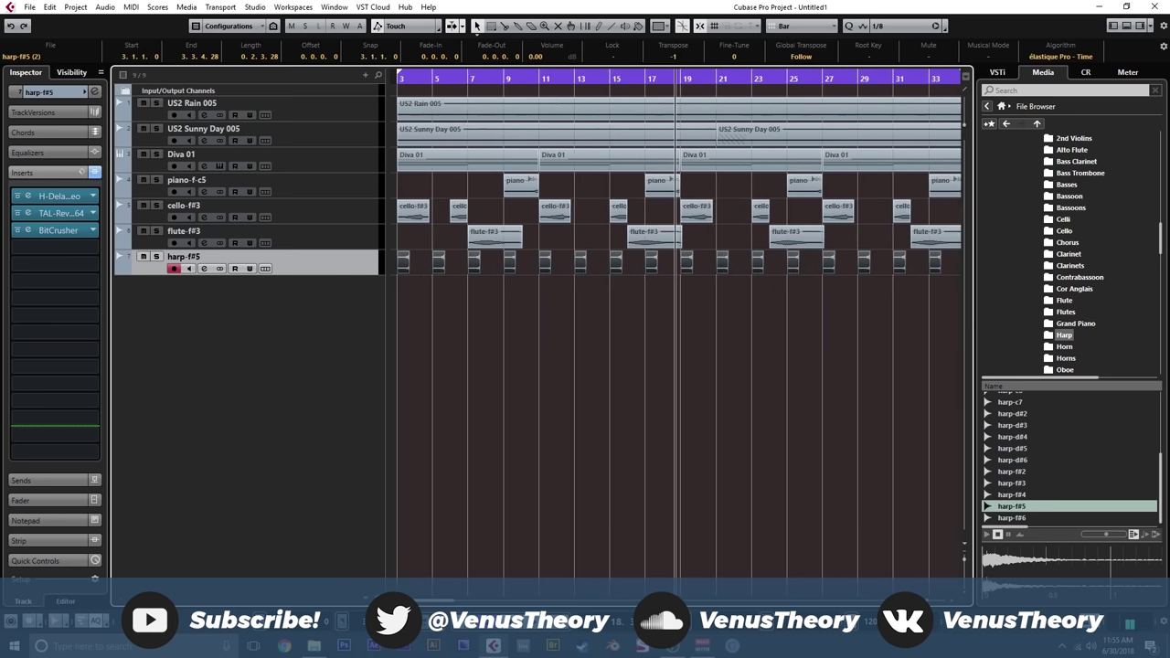
pyautogui.hscroll(1, 675, 329)
pyautogui.hscroll(9, 676, 329)
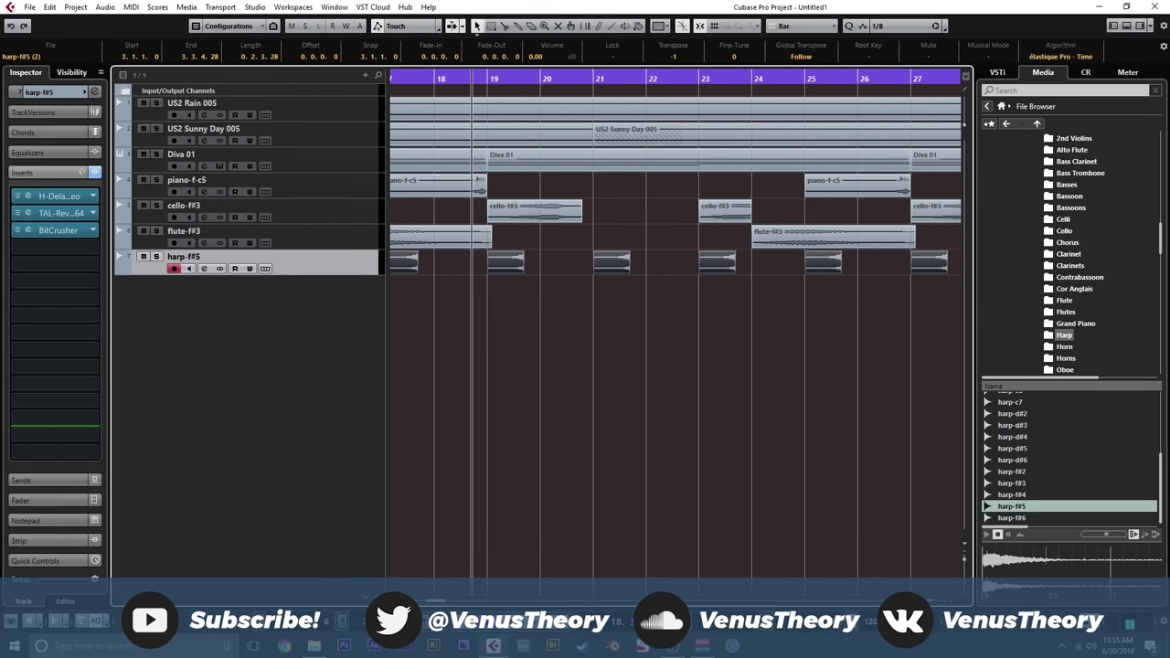
pyautogui.press('g')
pyautogui.press('g')
pyautogui.press('g')
pyautogui.press('g')
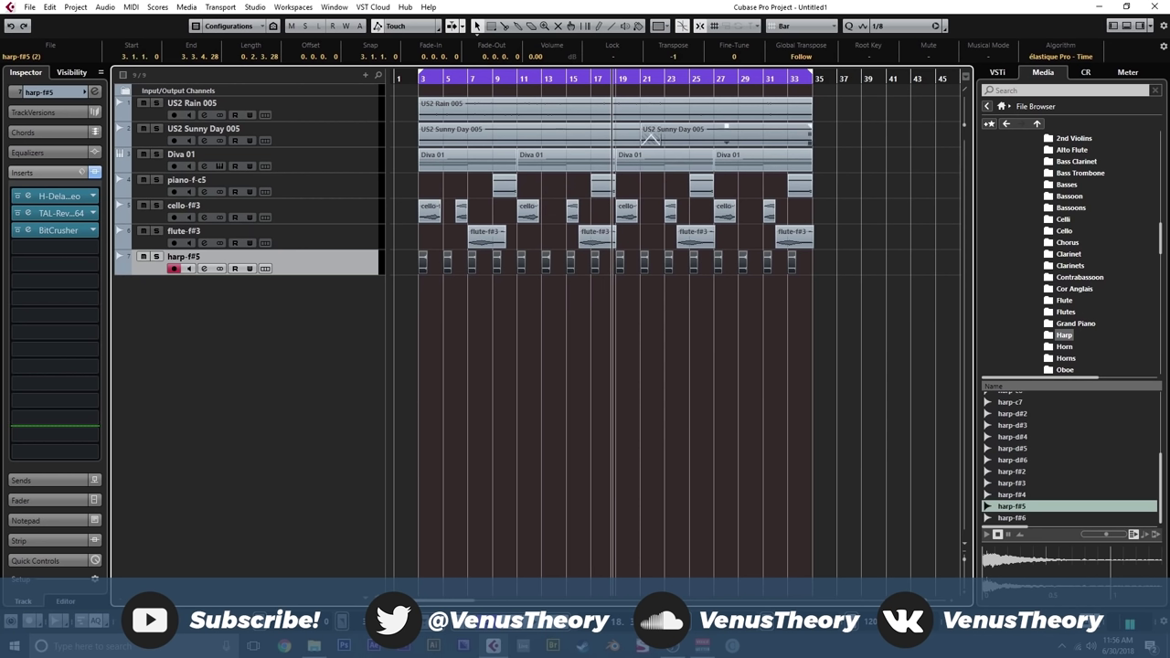
# - Highlight the rain and sunny day clips, the Diva 01 parts, and the piano, cello, flute and harp accents in turn
pyautogui.moveTo(832, 110); pyautogui.dragTo(556, 137)
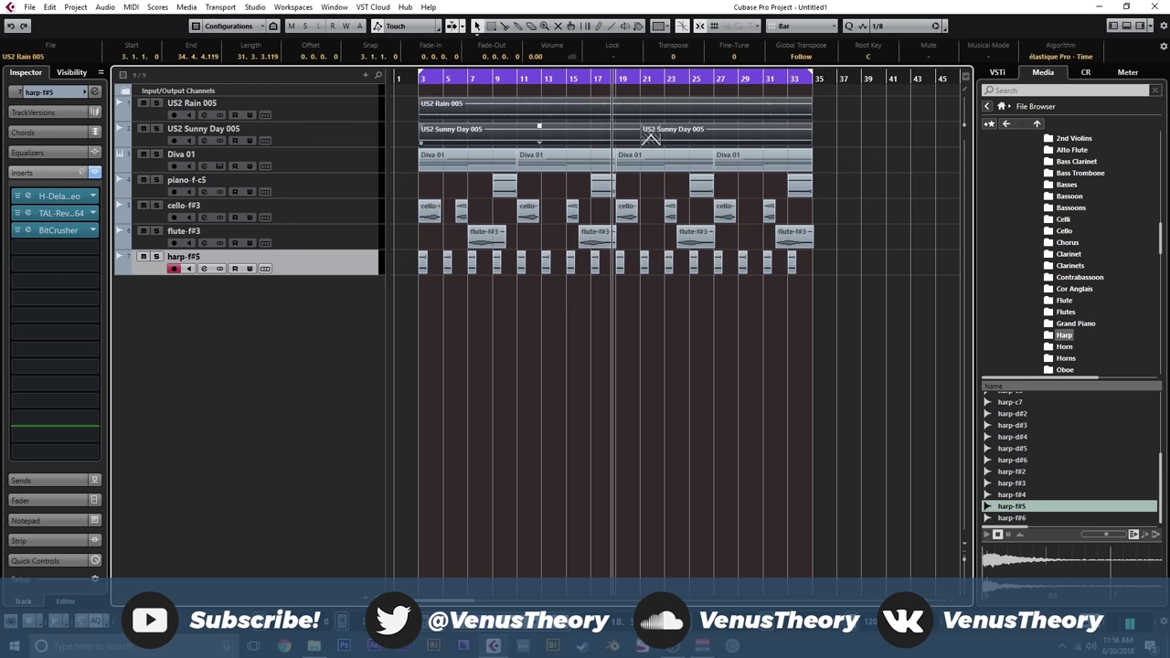
pyautogui.moveTo(830, 155); pyautogui.dragTo(409, 166)
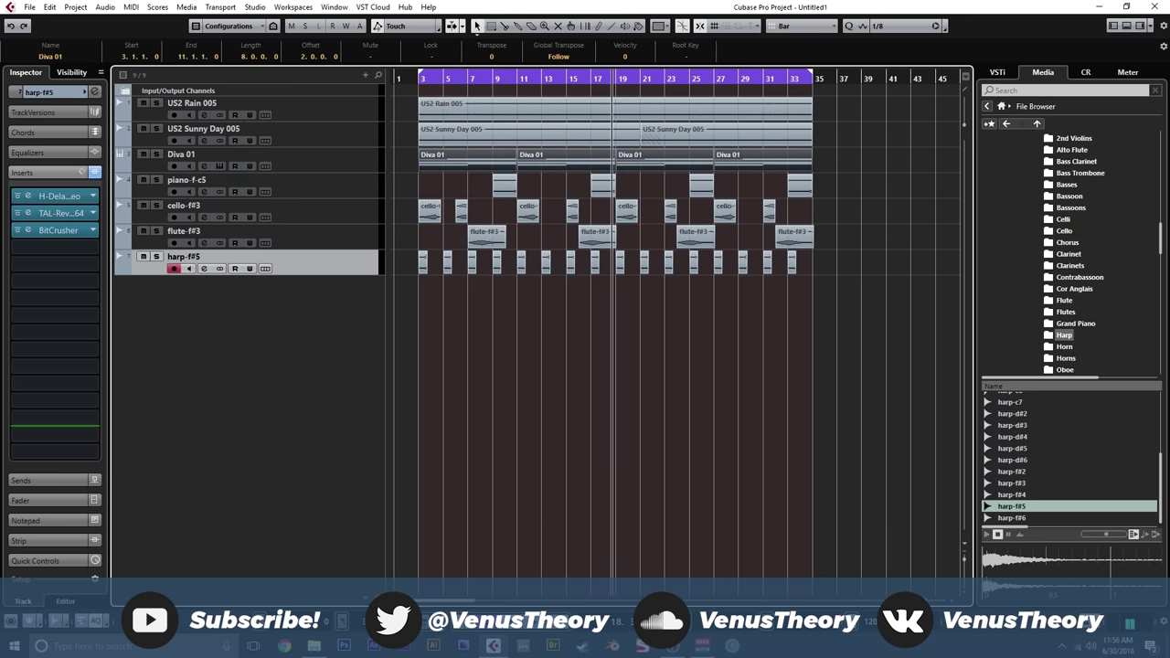
pyautogui.moveTo(400, 176); pyautogui.dragTo(818, 306)
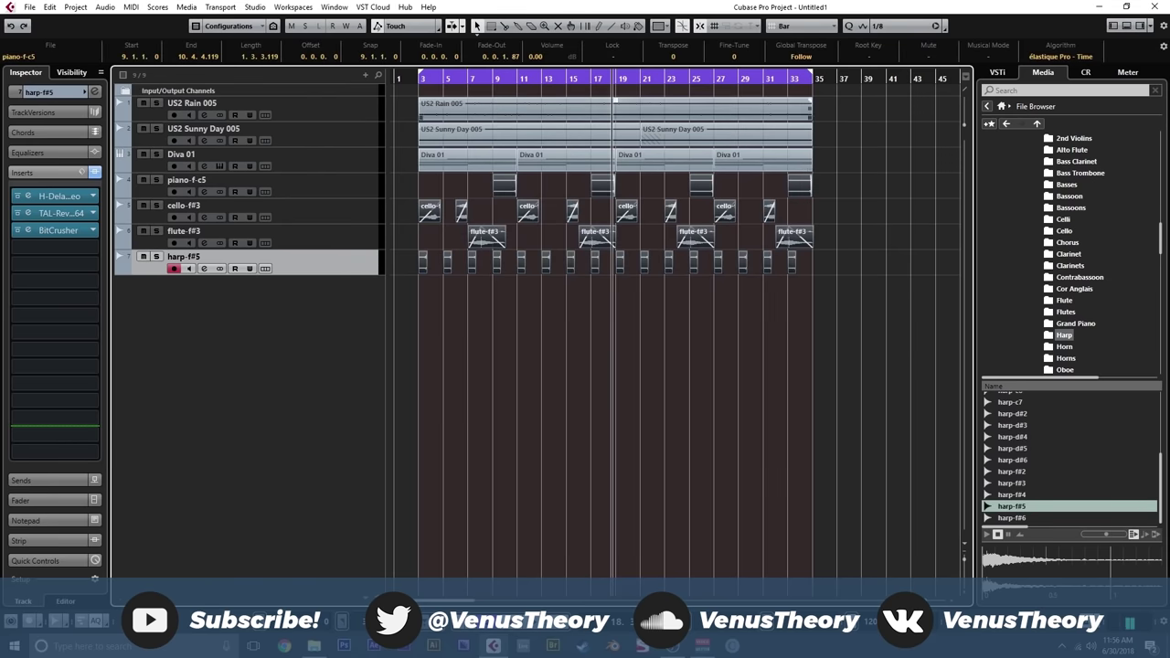
# - Pan cello to L71, flute to R75 and harp to L20, copy the rain's AutoPan to the harp's fourth insert, and resume playback
pyautogui.press('F3')
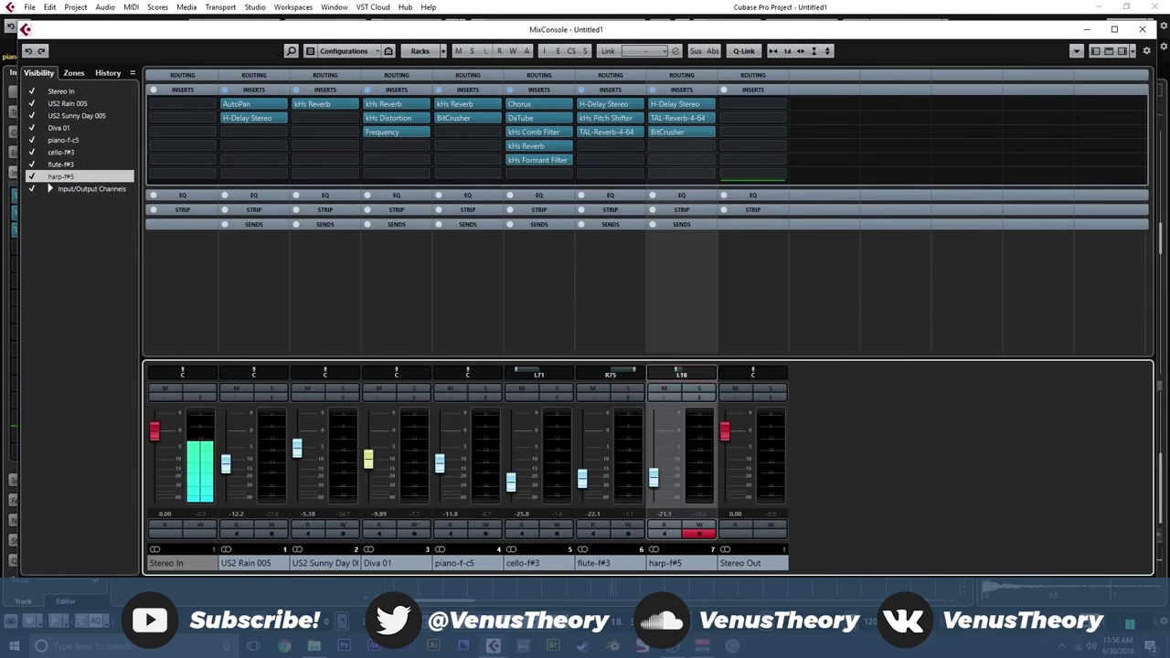
pyautogui.moveTo(236, 103); pyautogui.dragTo(695, 147)
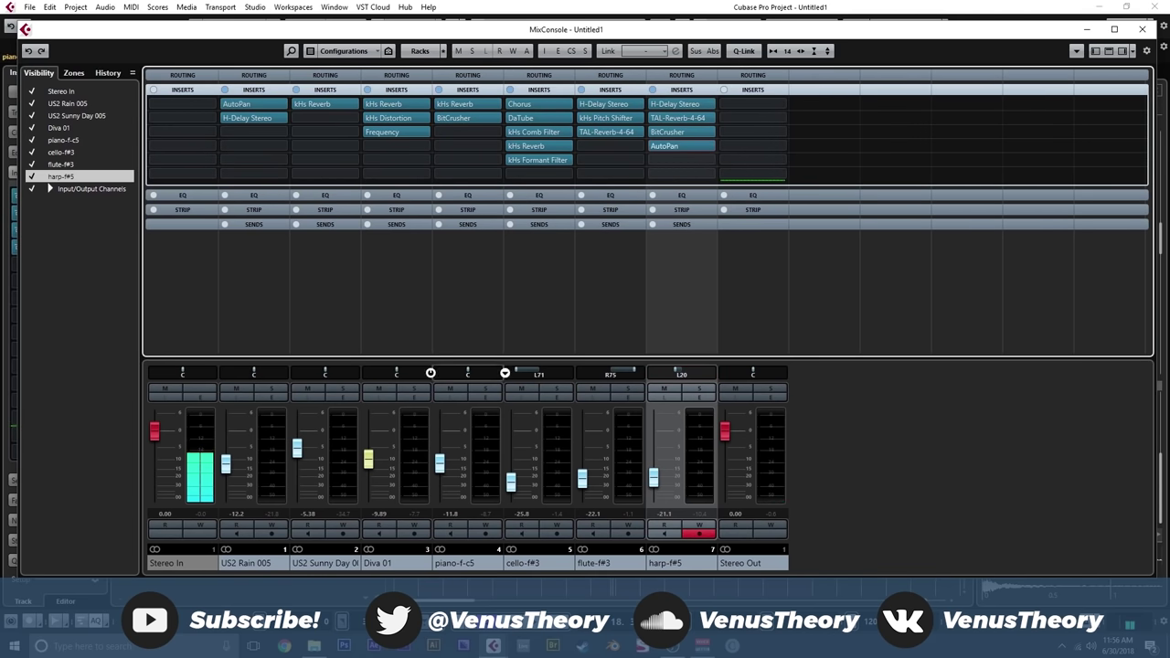
pyautogui.click(1141, 30)
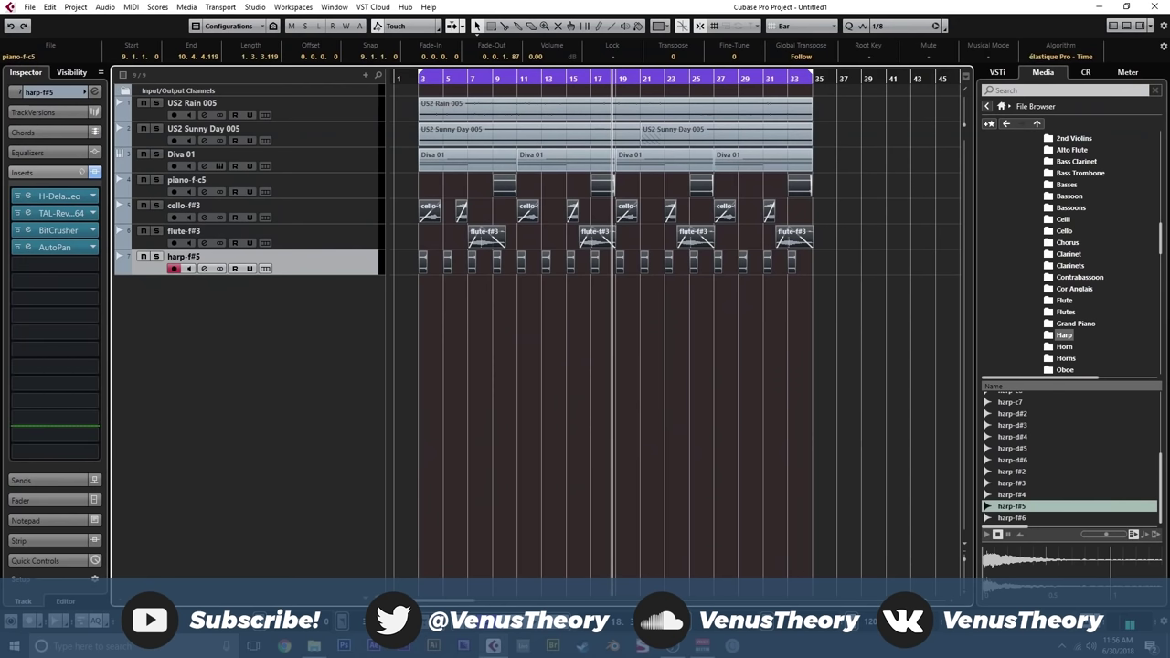
pyautogui.press('space')
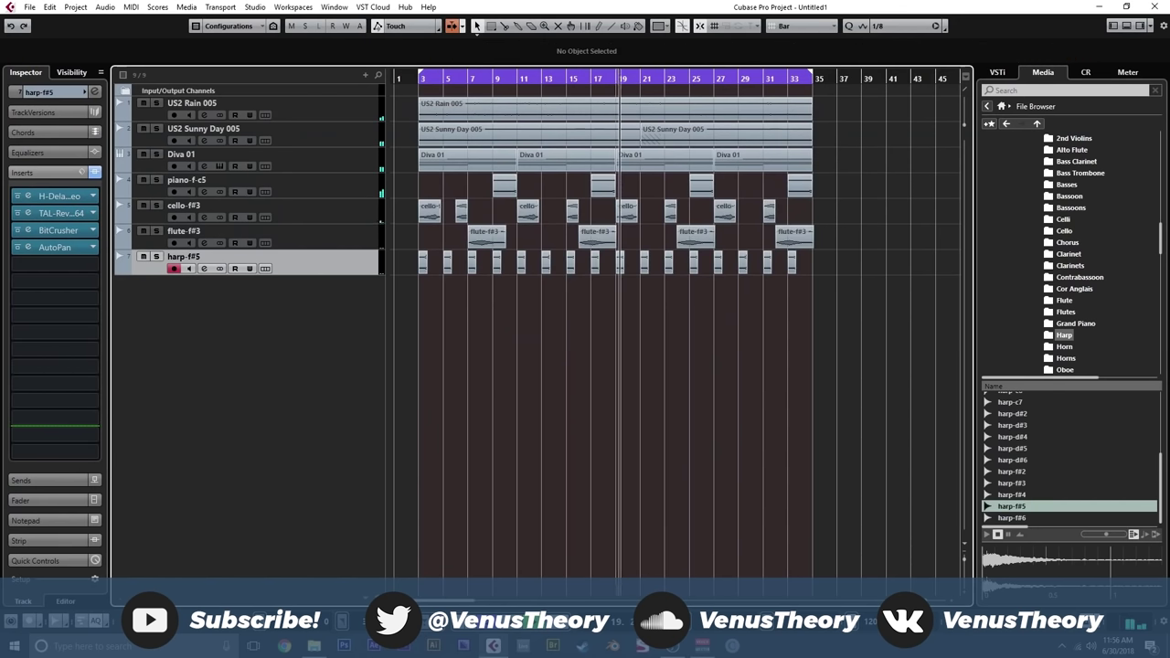